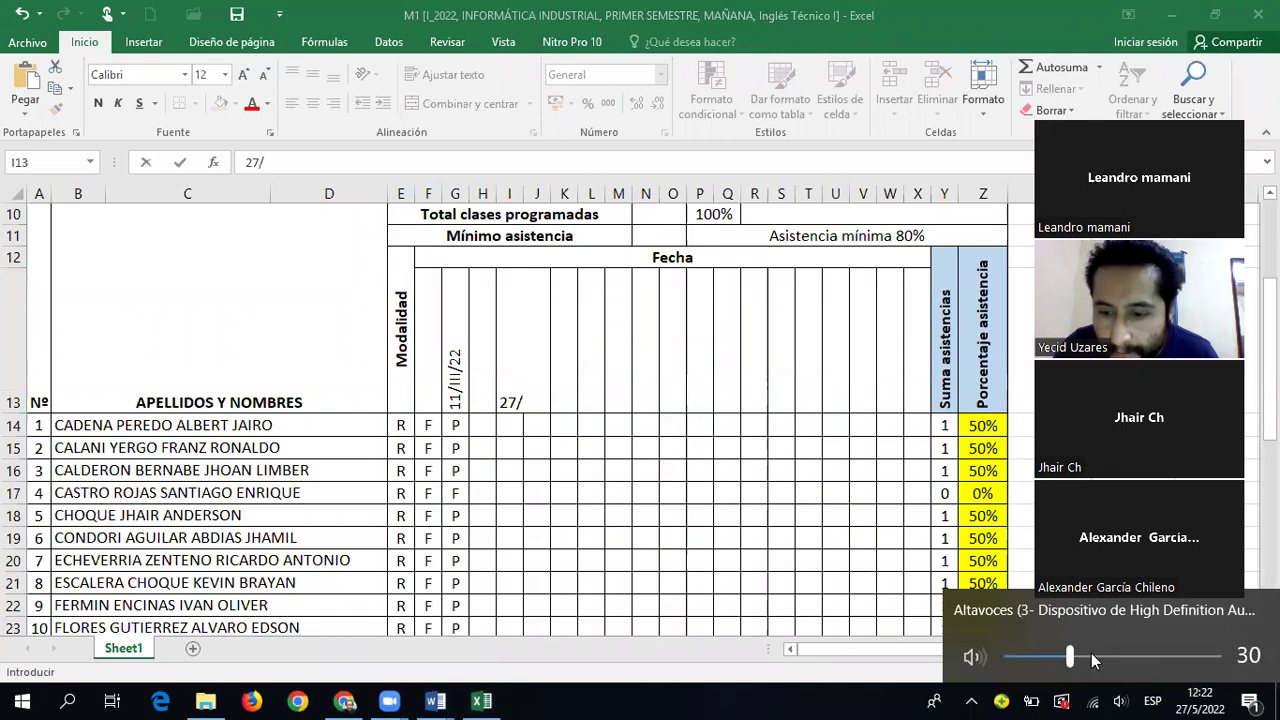
Complete the date heading in cell I13 as 27/V/22
left_click_drag(1091, 653, 1093, 653)
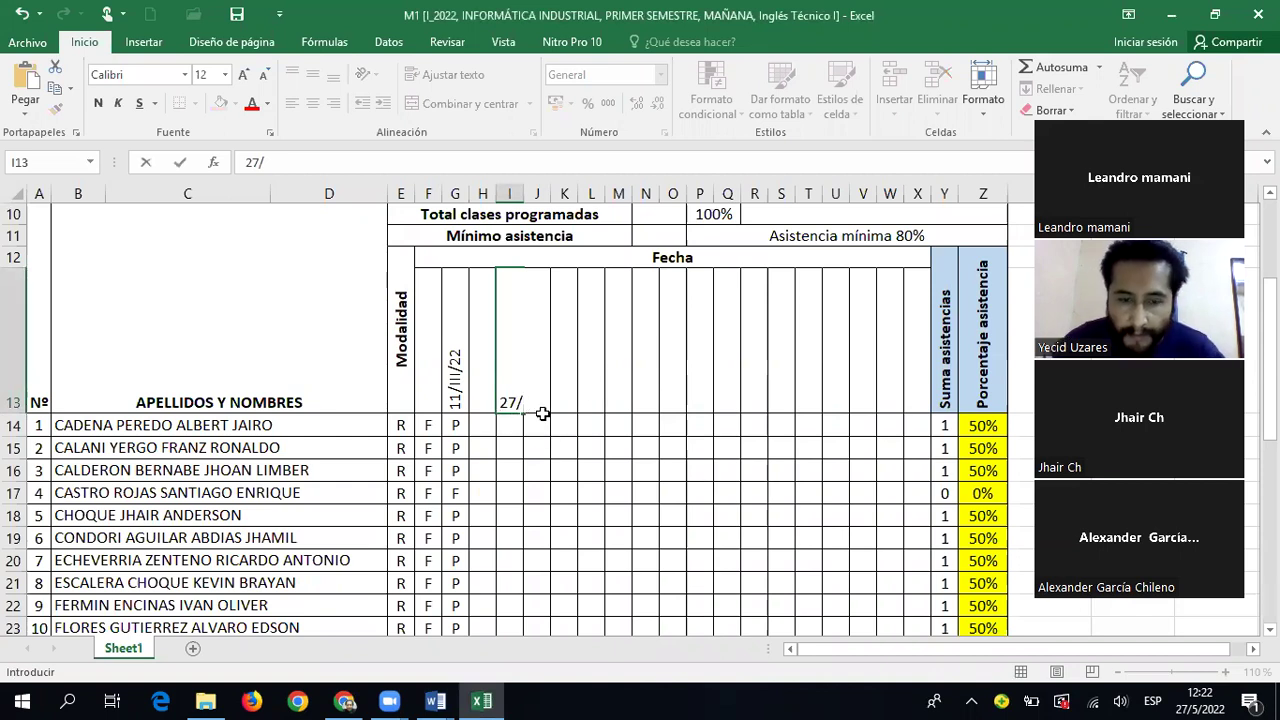
type("V")
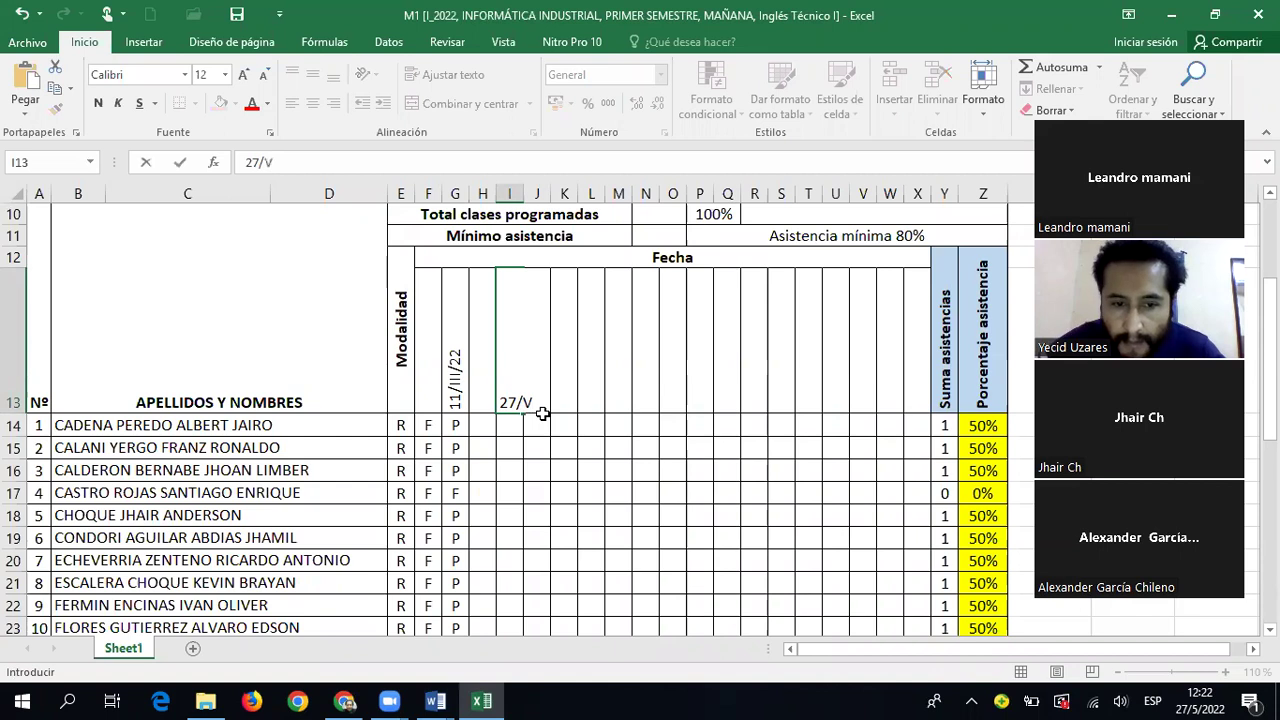
type("/")
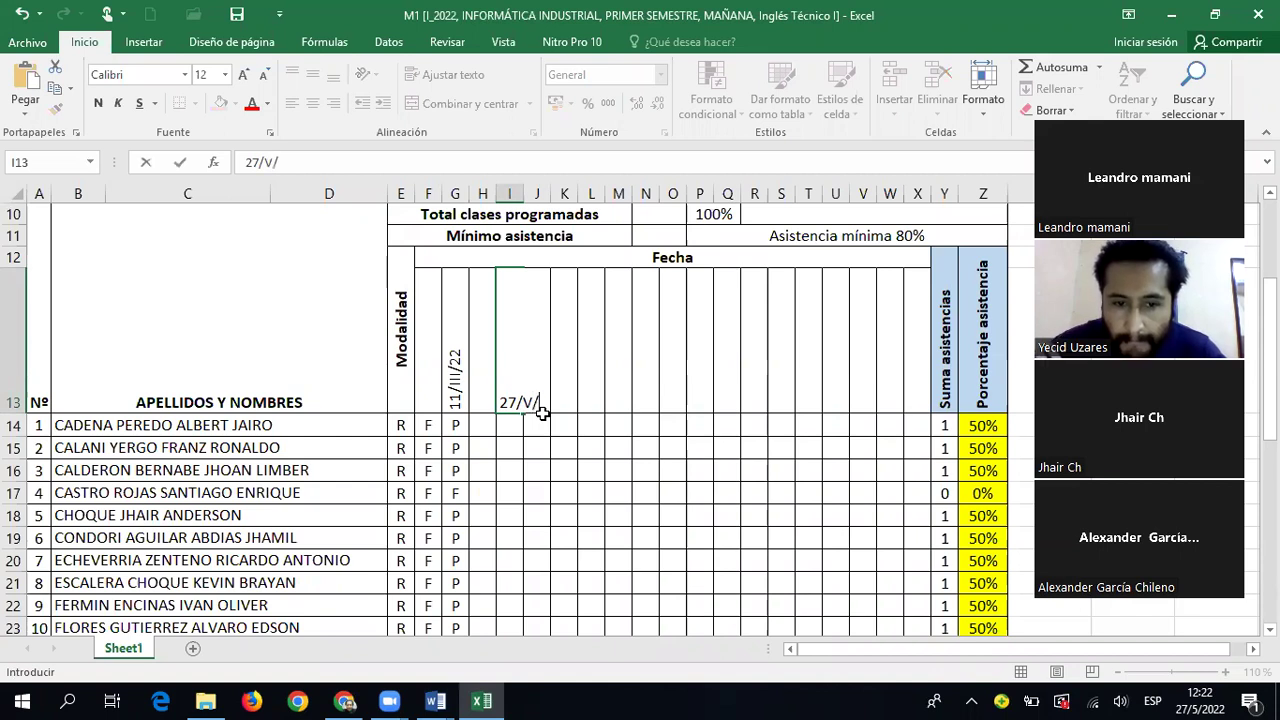
type("22")
key("Return")
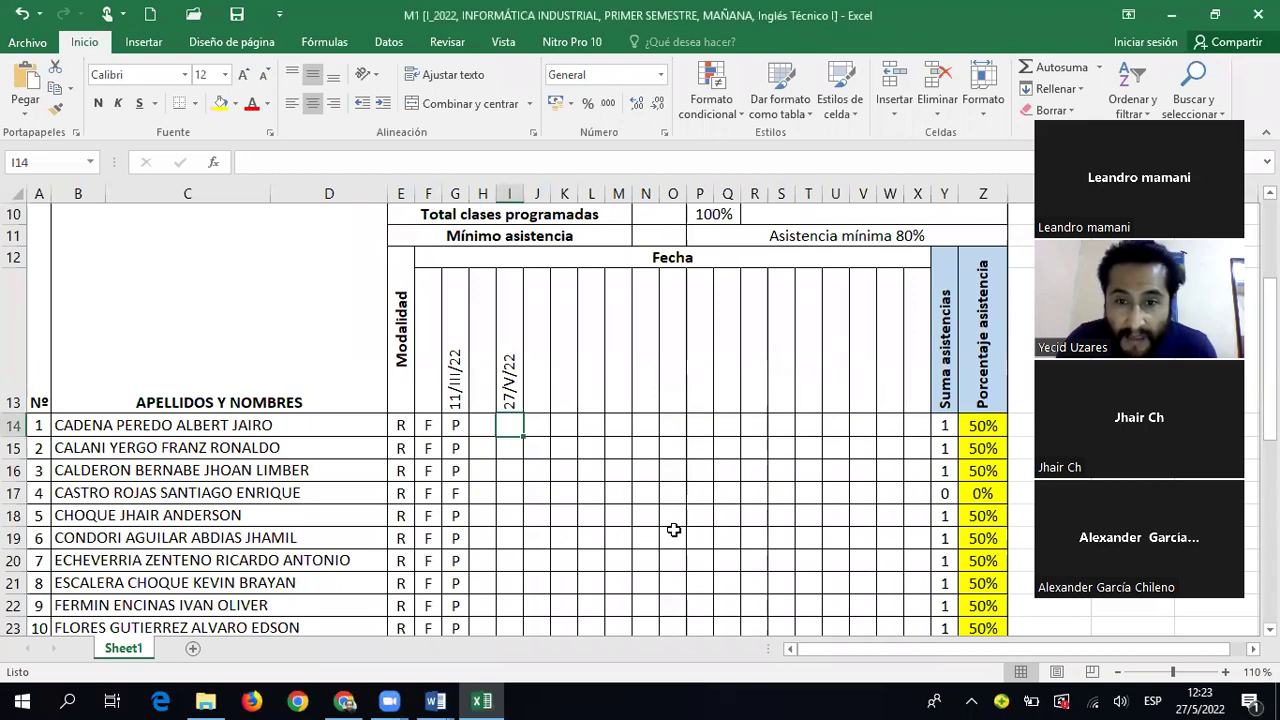
Enter P in cell I39 to mark student 26 as present under the 27/V/22 date
left_click(553, 578)
scroll(552, 575, "down", 4)
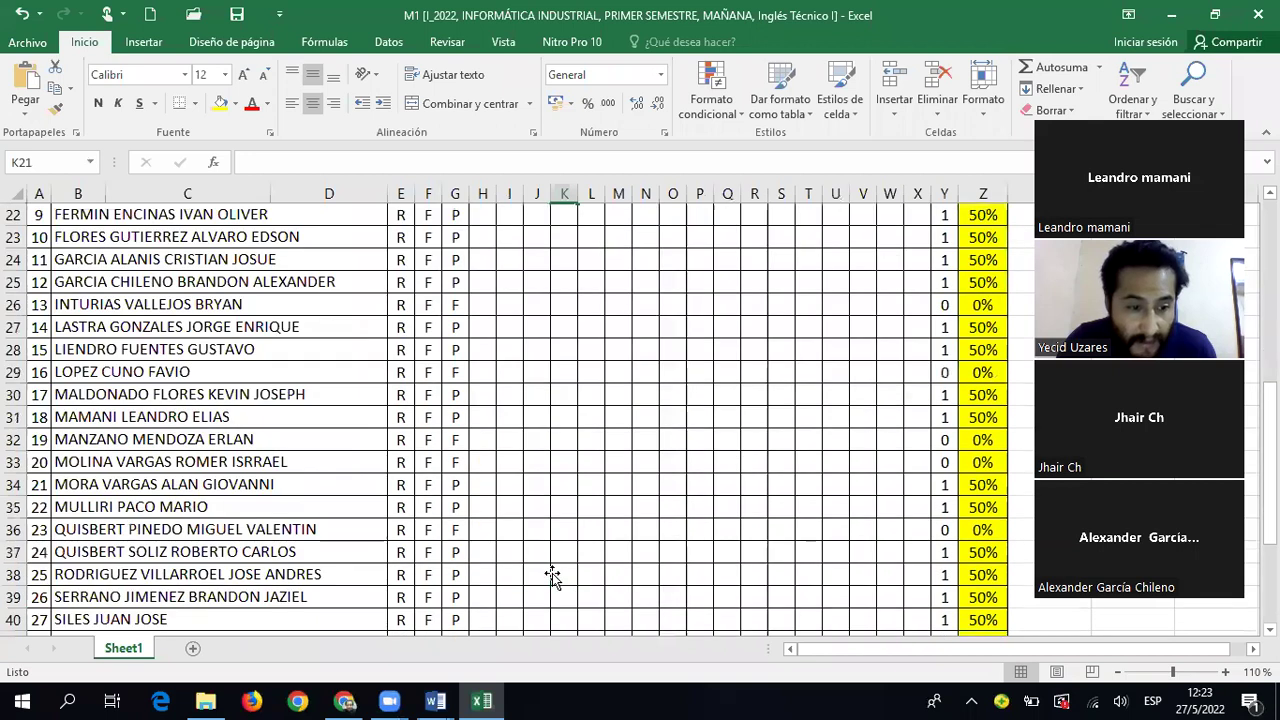
left_click(507, 598)
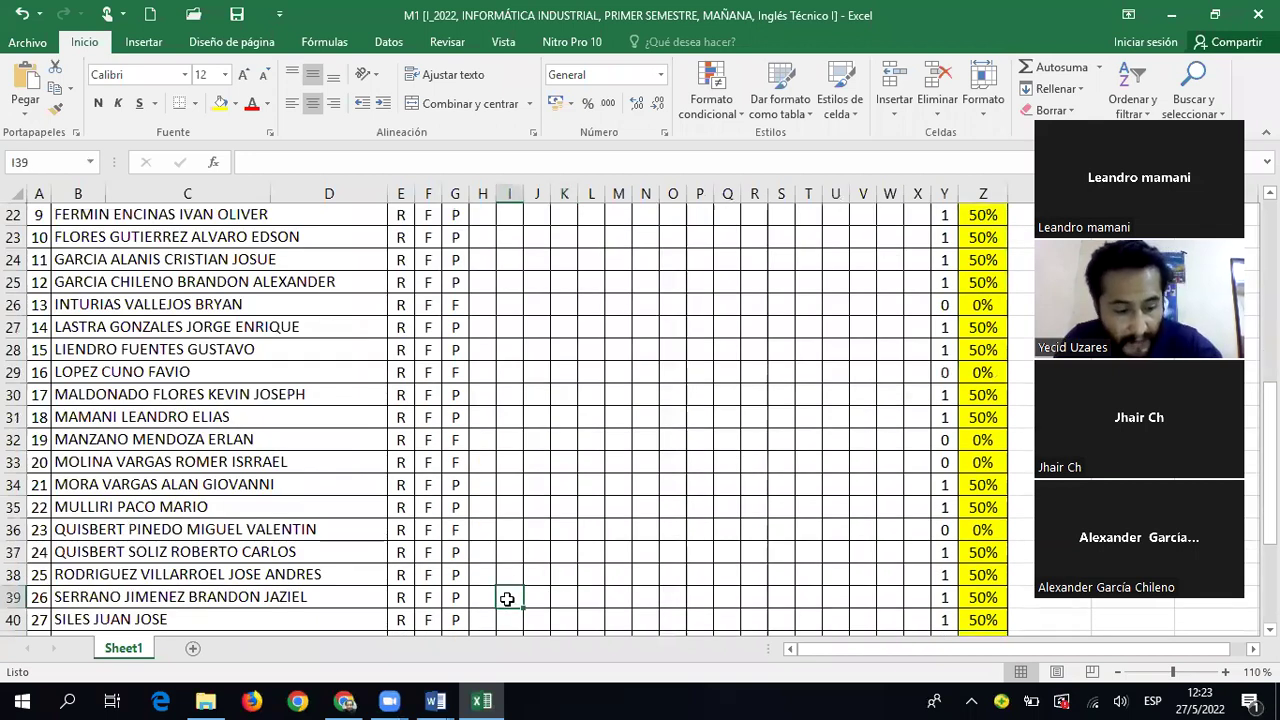
type("P")
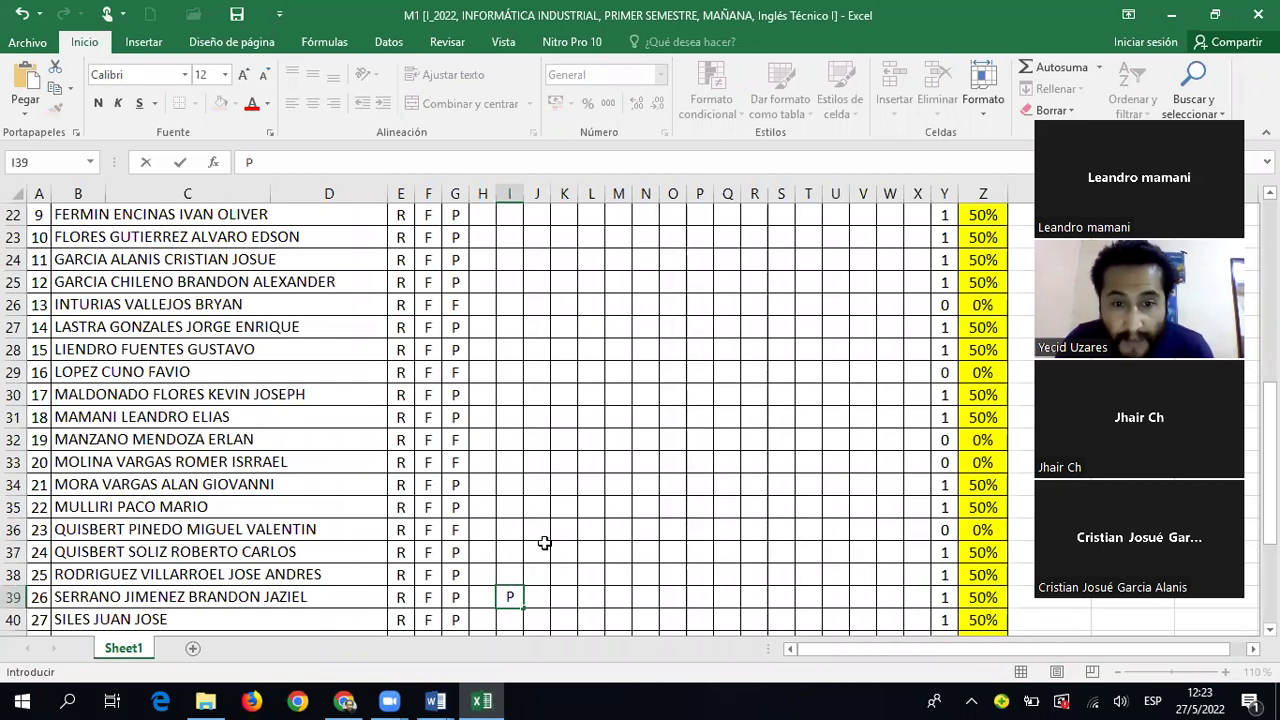
key("Return")
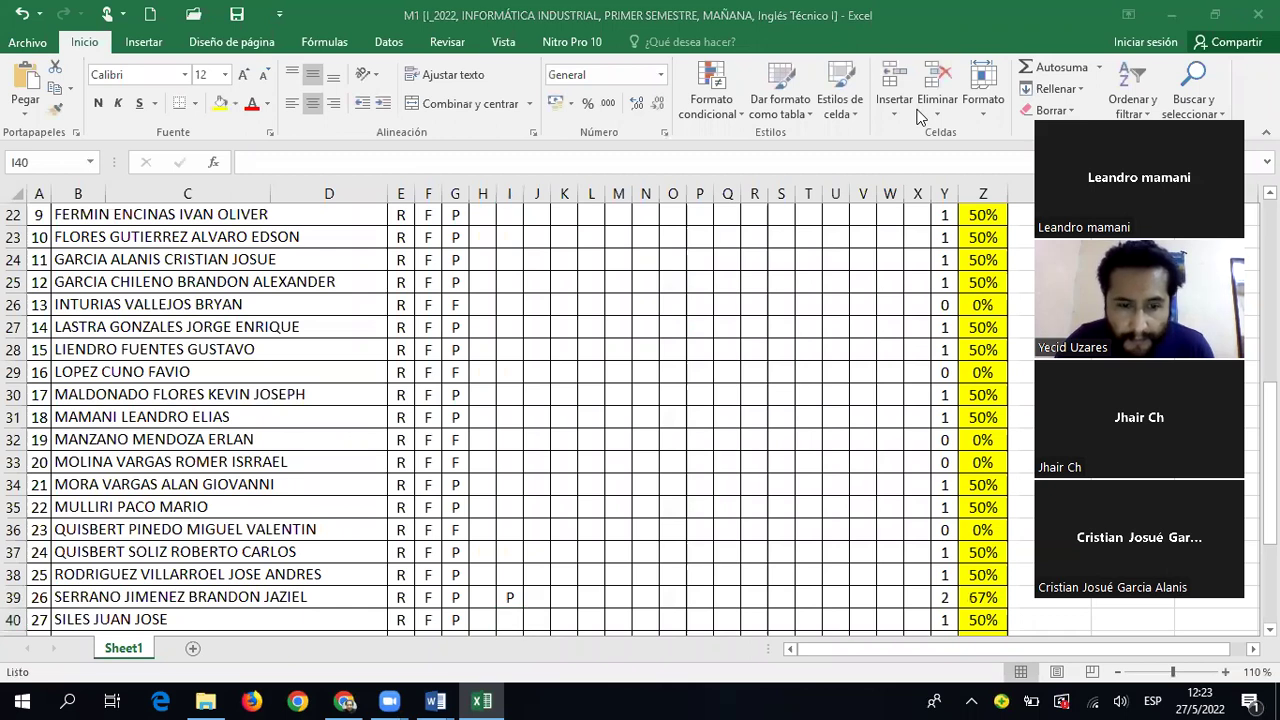
Enter P in cell I31 to mark student 18 as present on 27/V/22
scroll(461, 477, "up", 2)
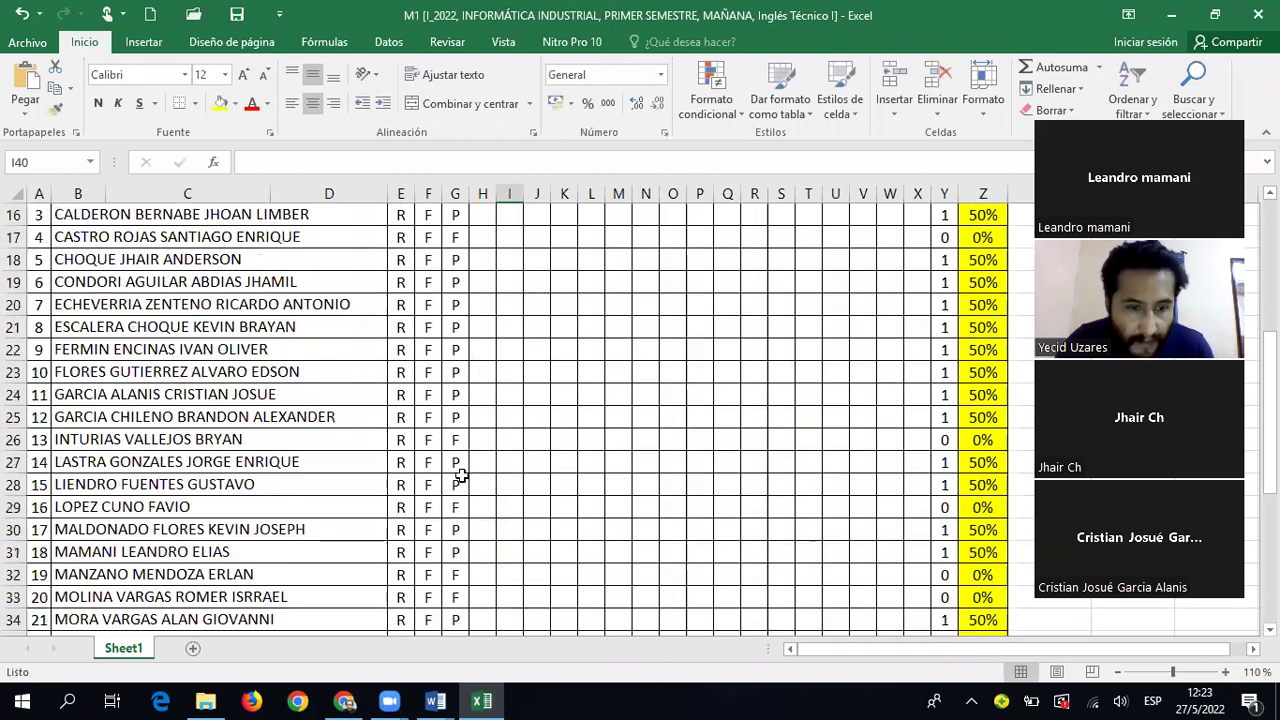
left_click(517, 556)
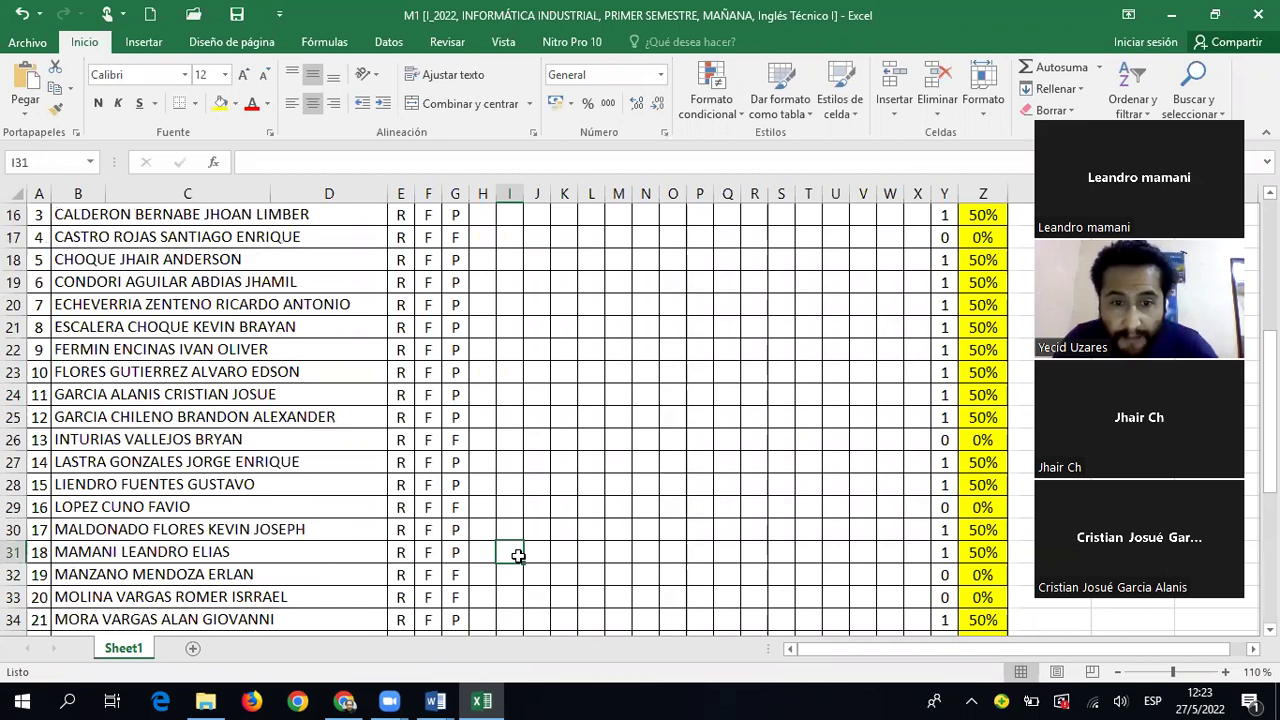
type("P")
key("Return")
Mark student 2 in row 15 as present on 27/V/22 with P
scroll(546, 535, "down", 2)
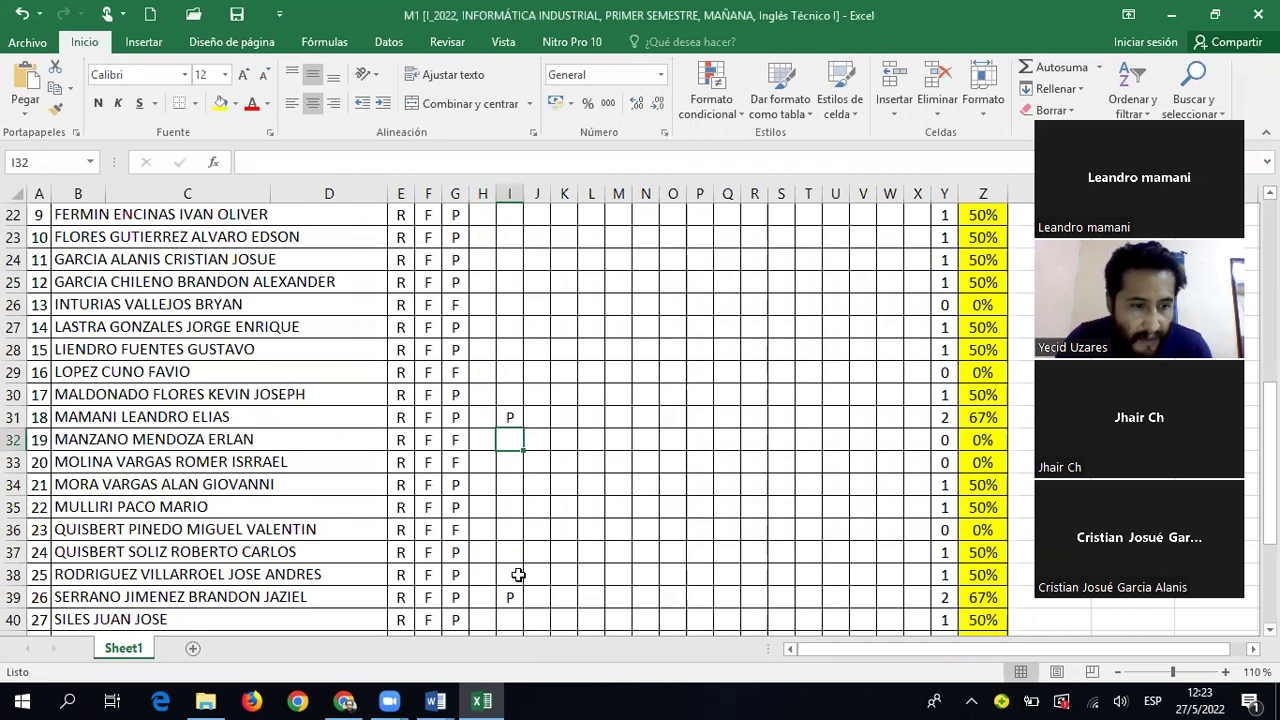
scroll(518, 575, "up", 5)
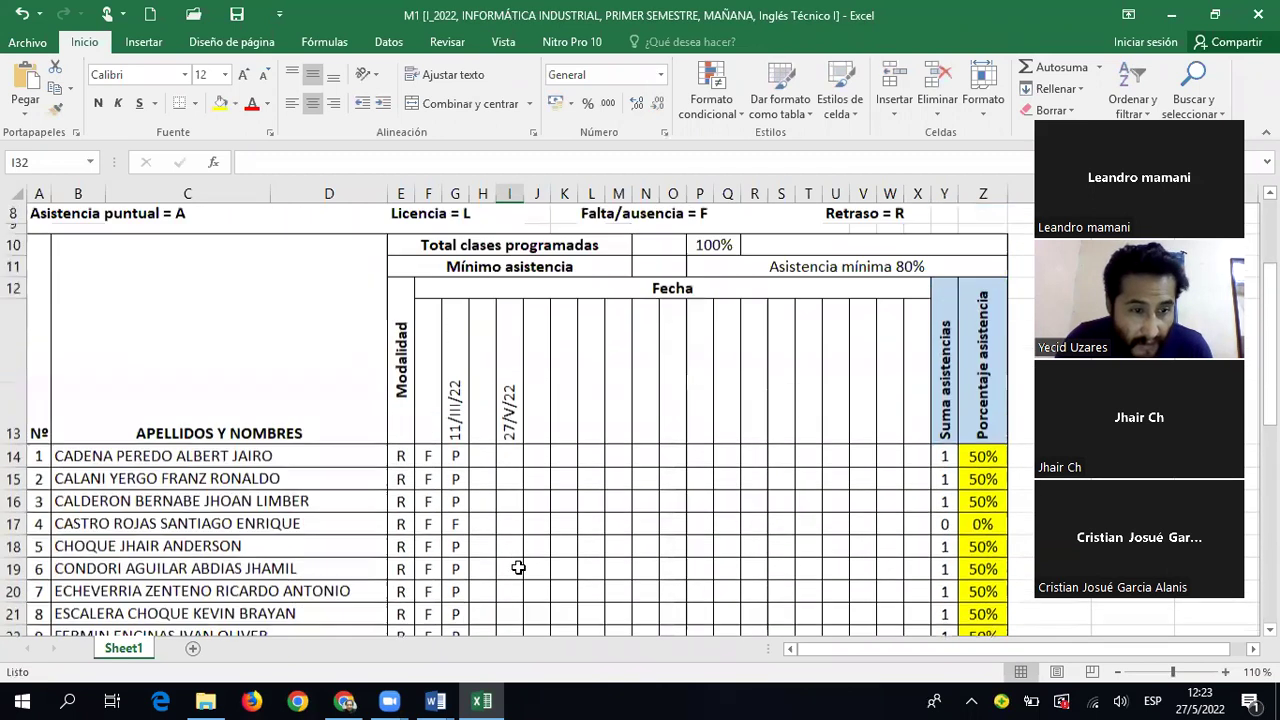
scroll(518, 568, "up", 2)
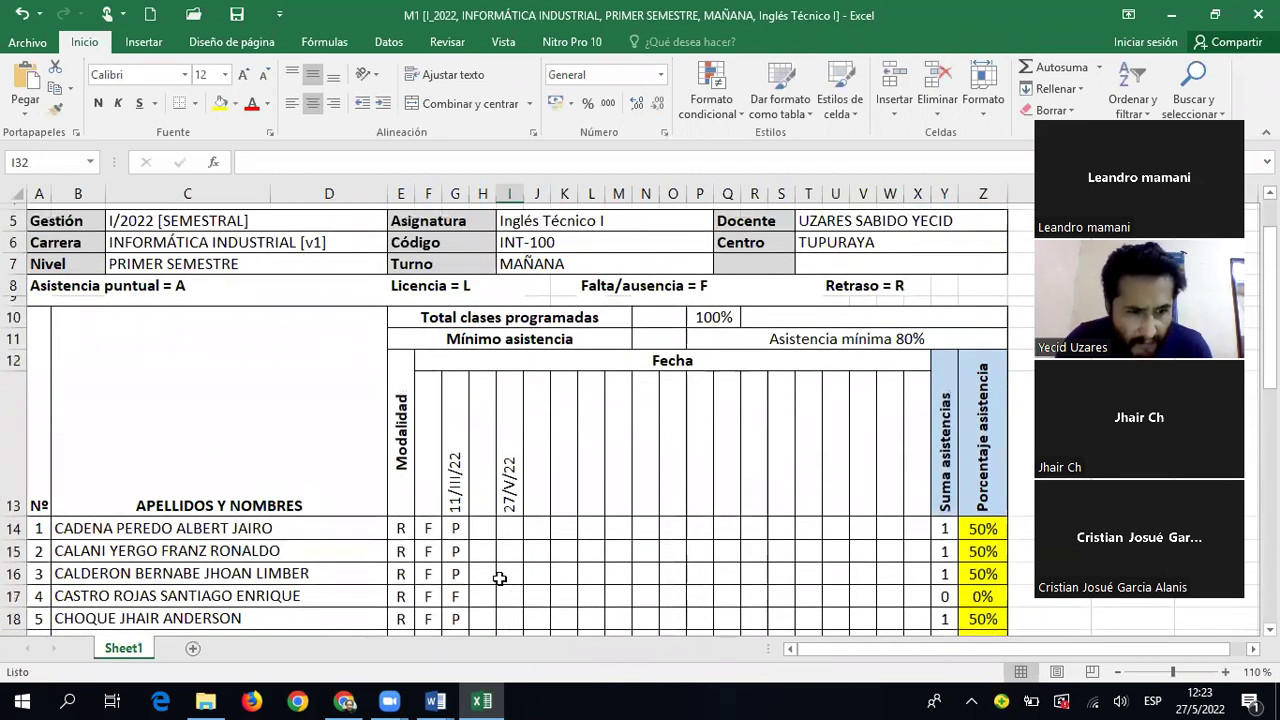
left_click(510, 554)
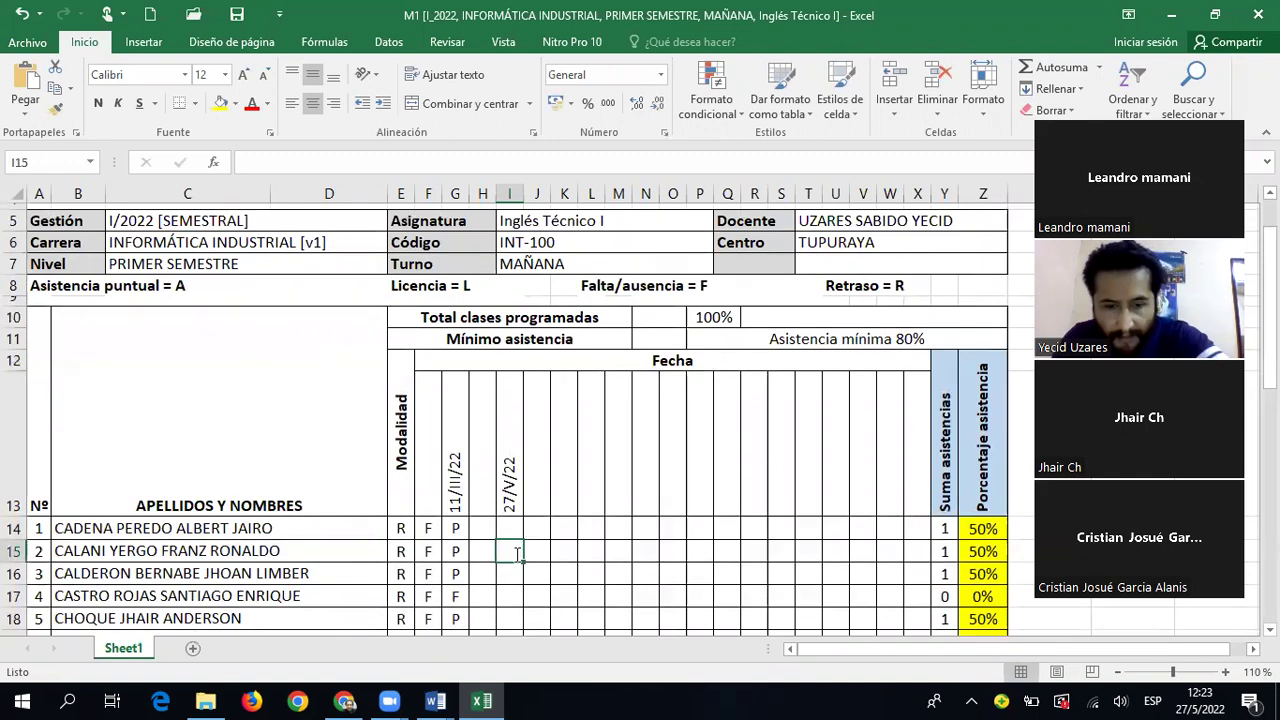
type("P")
key("Return")
Record P for student 15 in row 28 under the 27/V/22 date
scroll(540, 581, "down", 3)
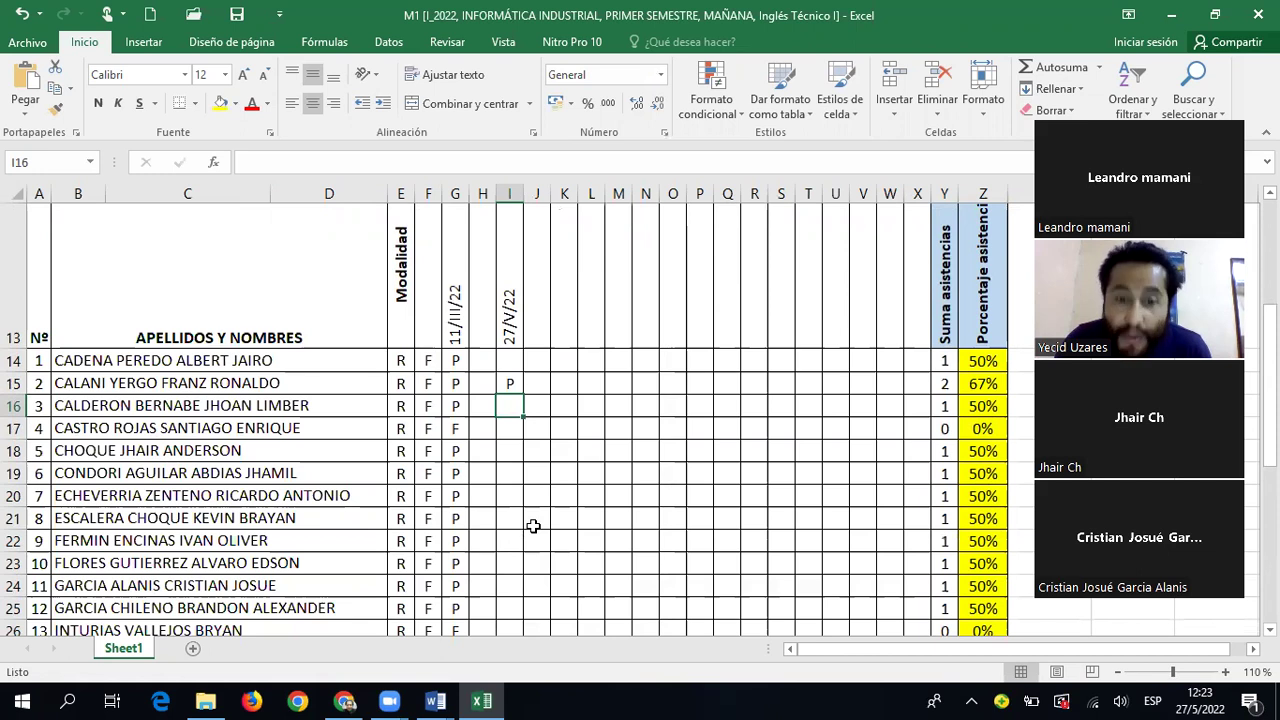
left_click(500, 558)
scroll(494, 554, "down", 2)
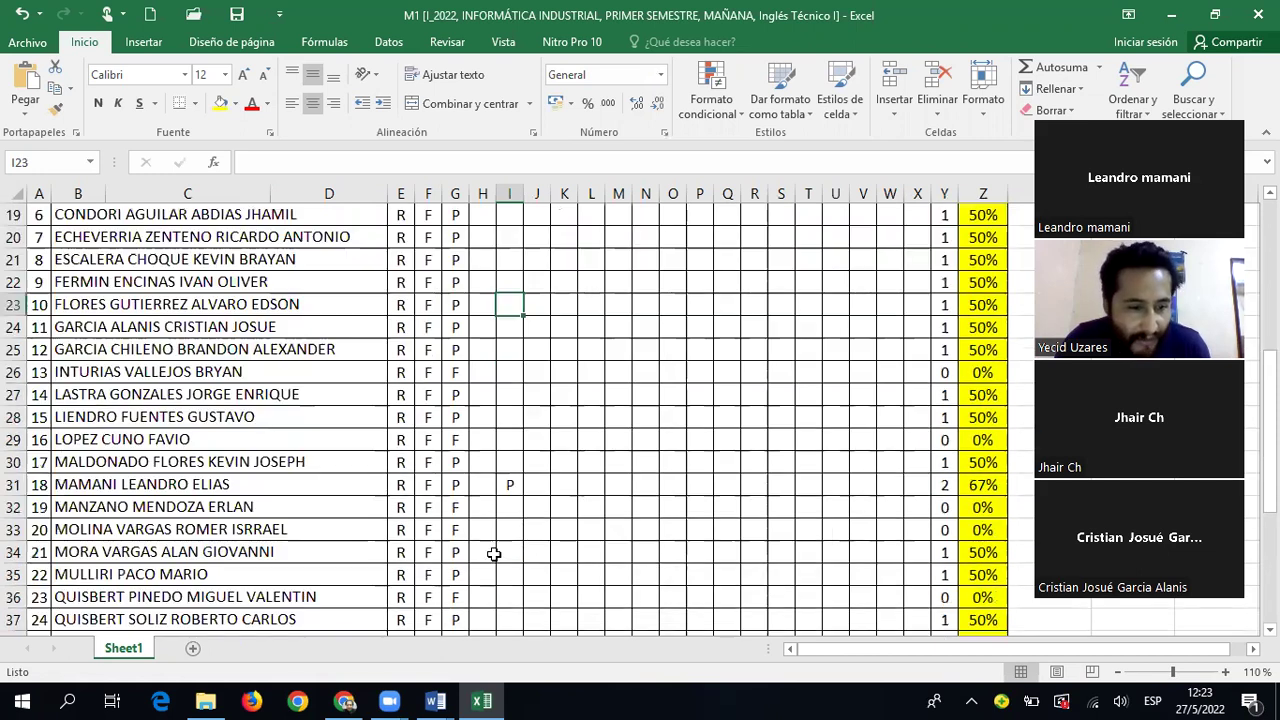
scroll(505, 535, "up", 1)
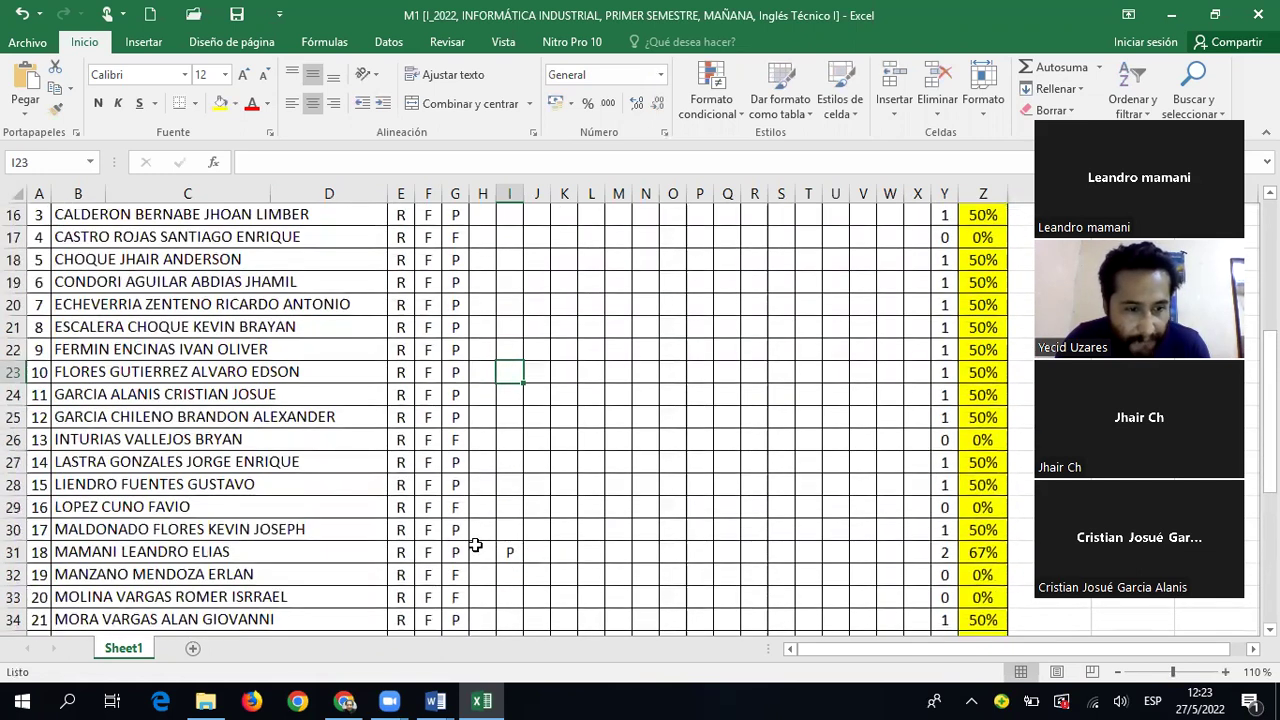
scroll(506, 537, "up", 1)
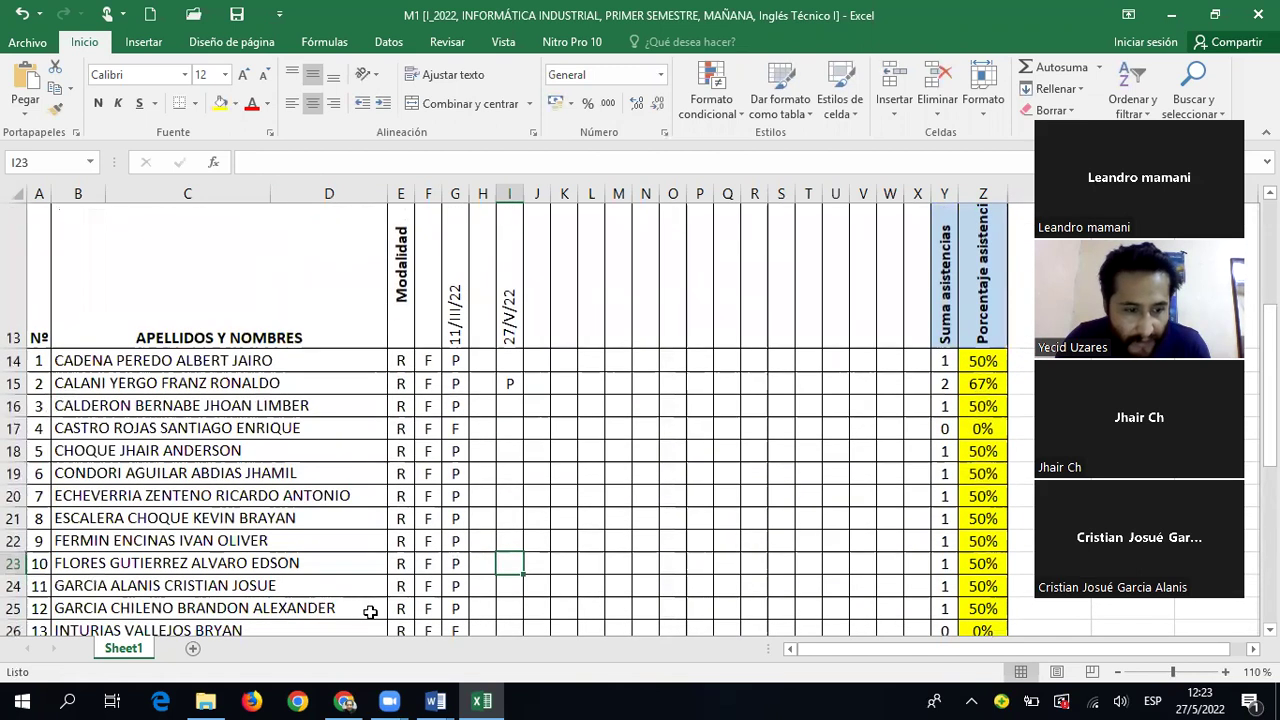
scroll(425, 614, "down", 1)
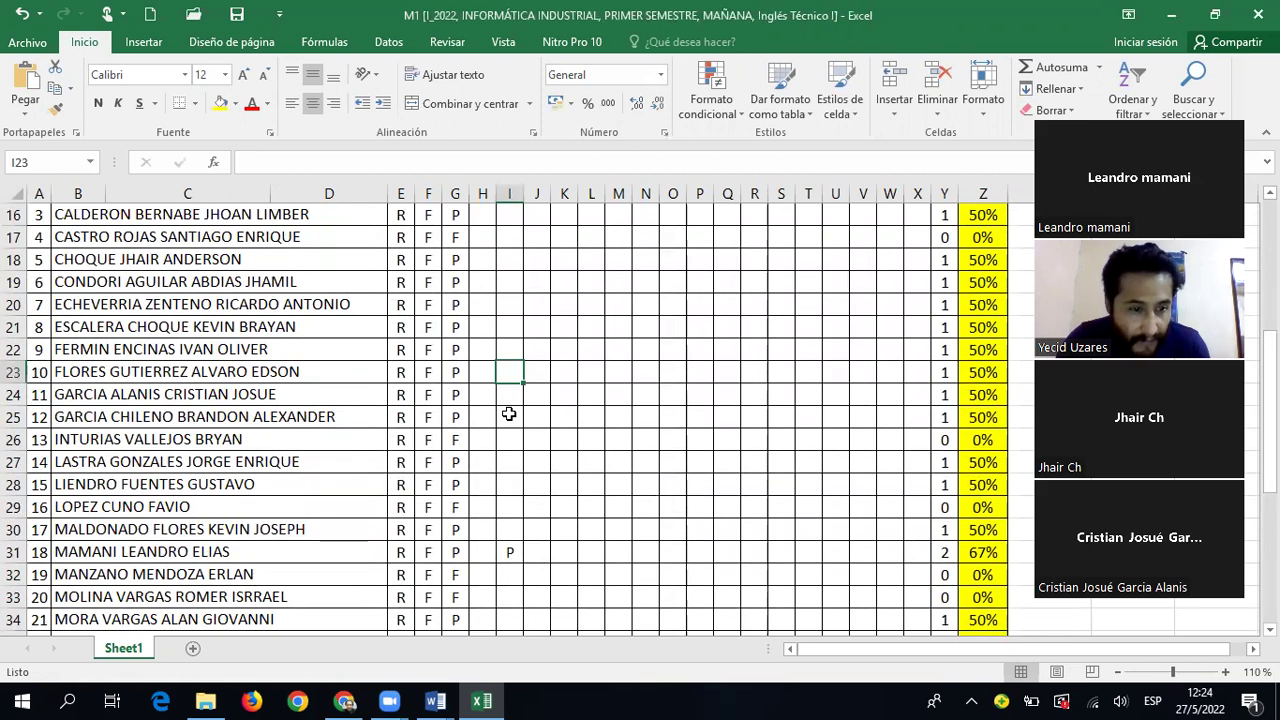
left_click(510, 490)
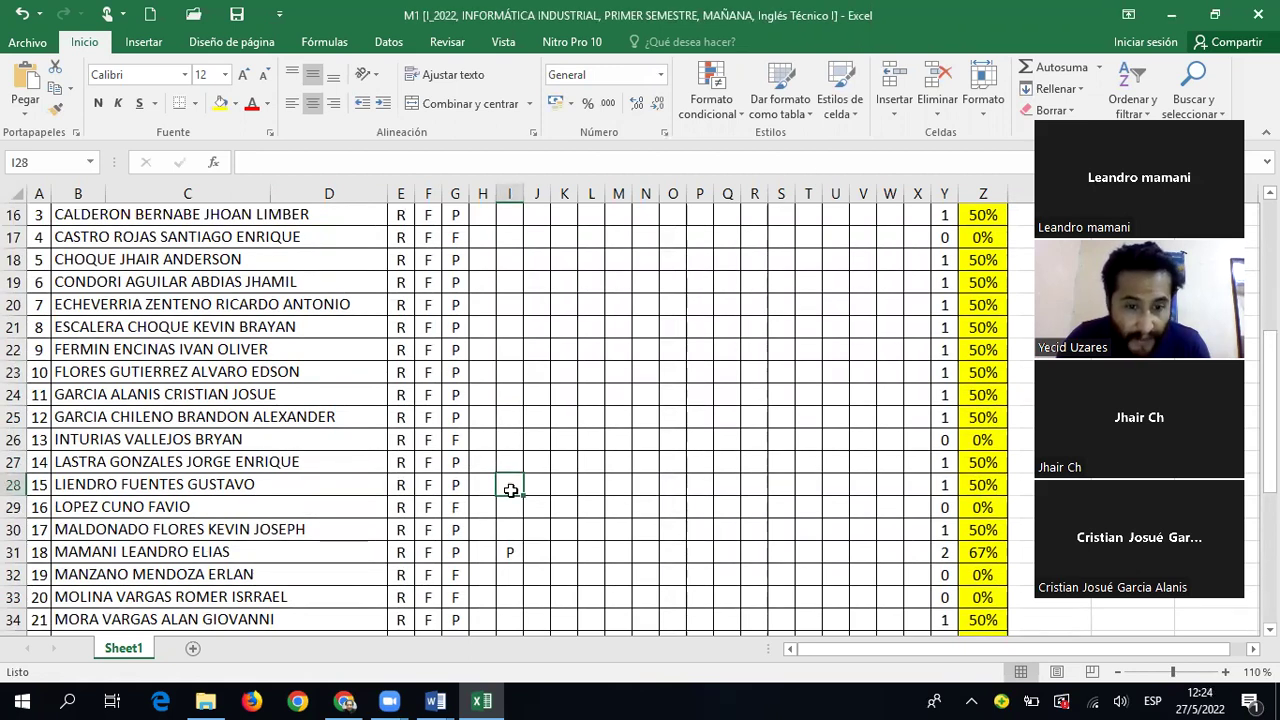
type("p")
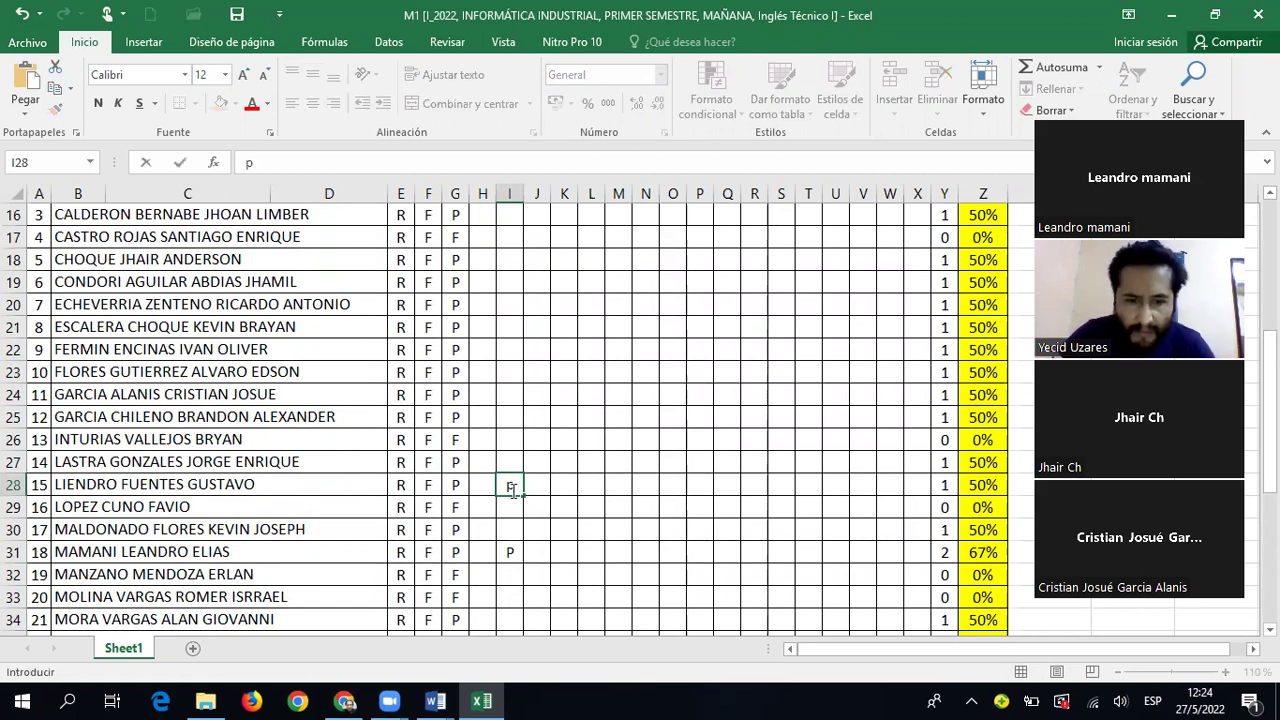
key("BackSpace")
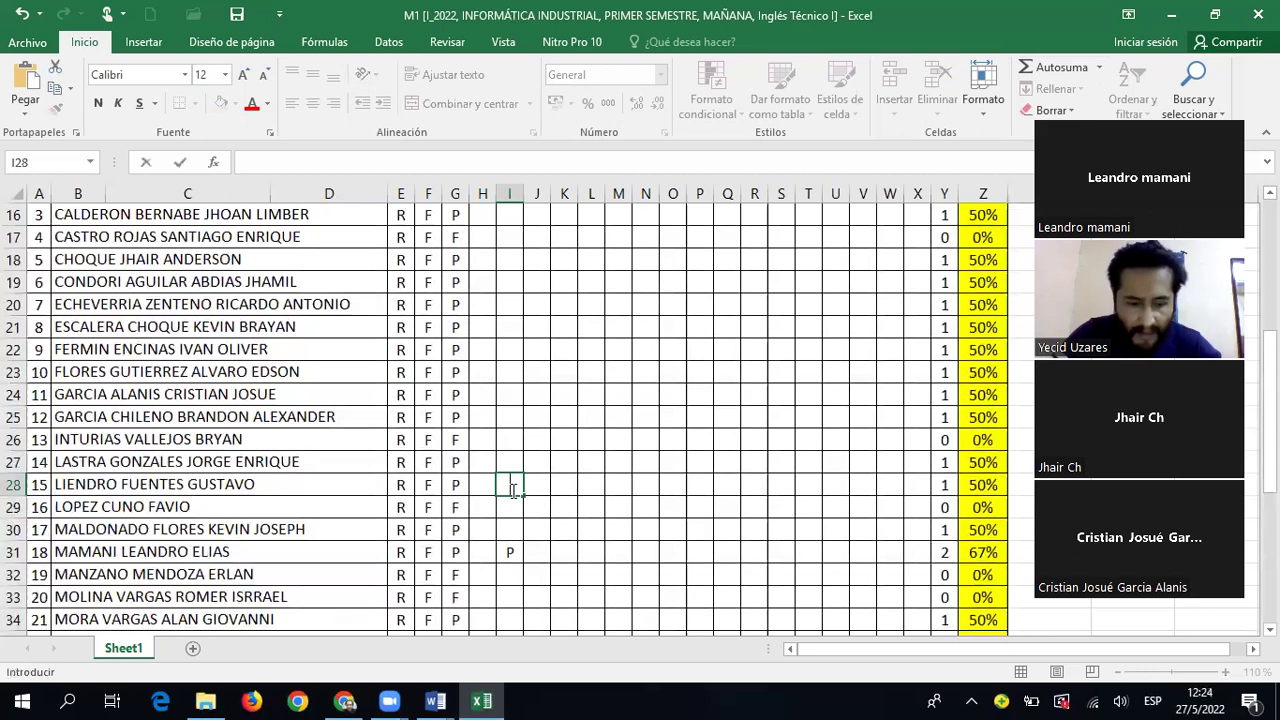
type("p")
key("Return")
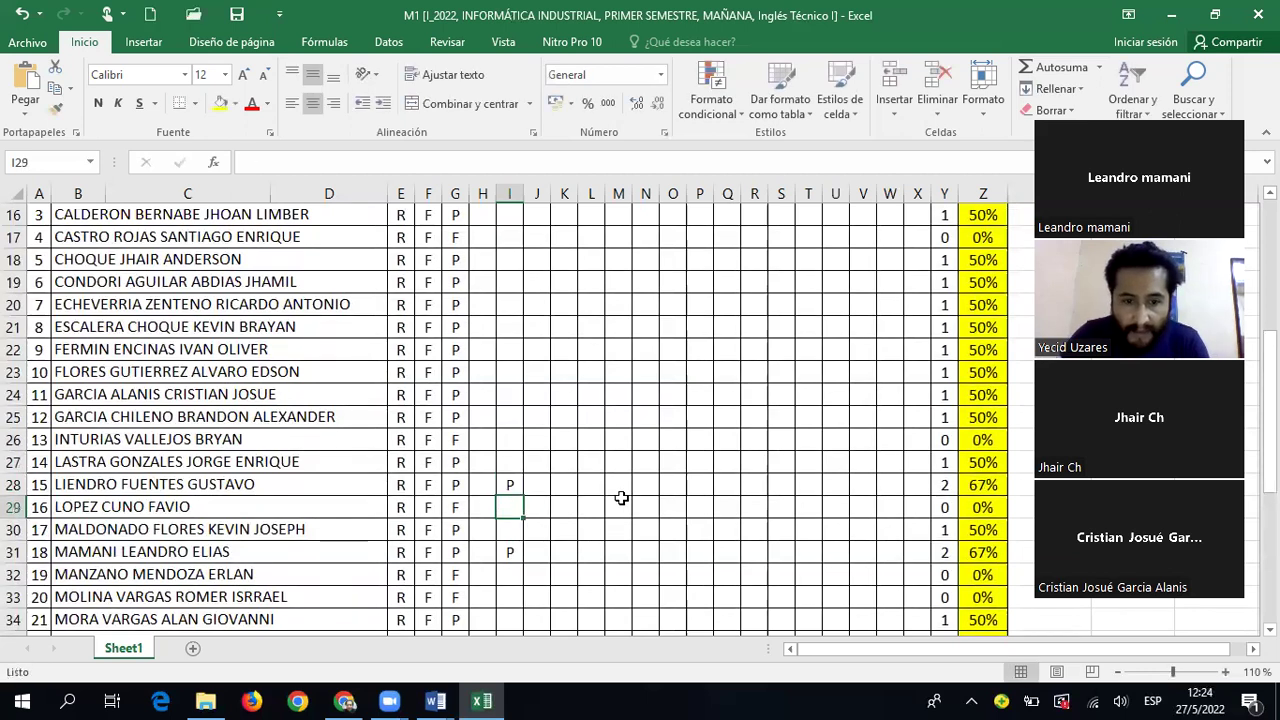
Enter F in cell I14 to mark the first student on the list as absent on 27/V/22
scroll(591, 490, "up", 3)
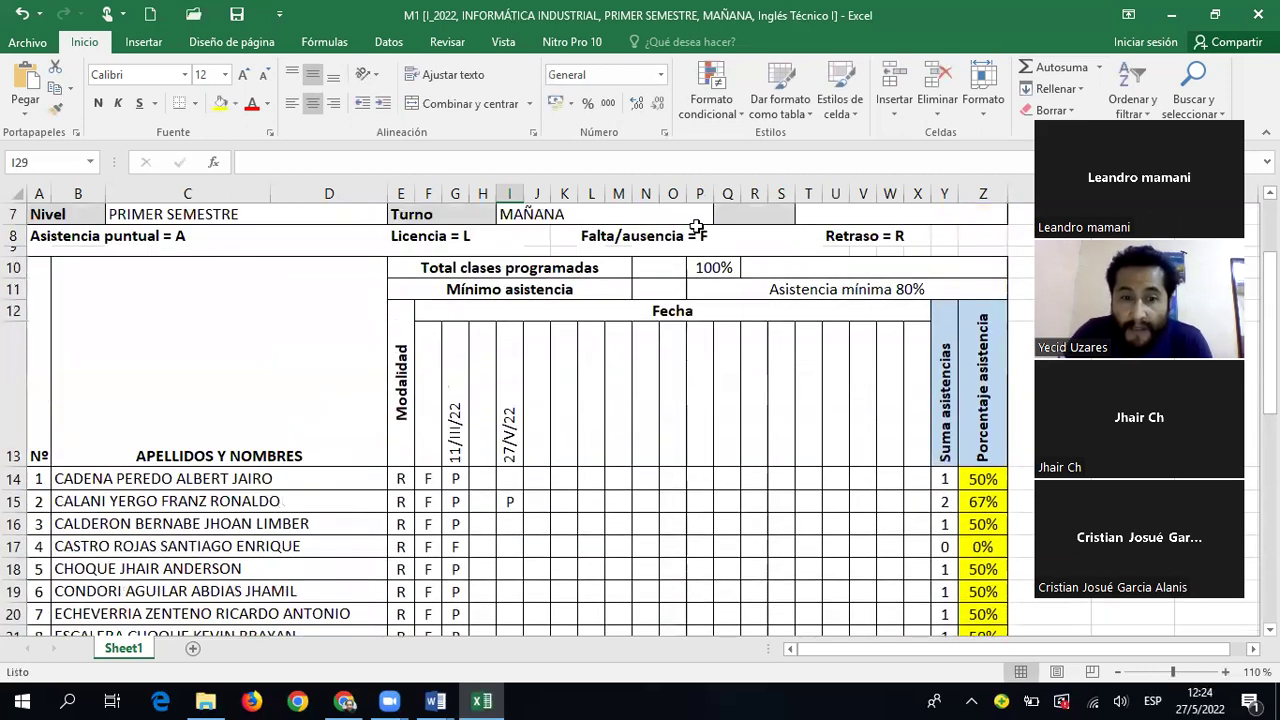
scroll(690, 315, "down", 3)
scroll(677, 323, "up", 2)
left_click(506, 426)
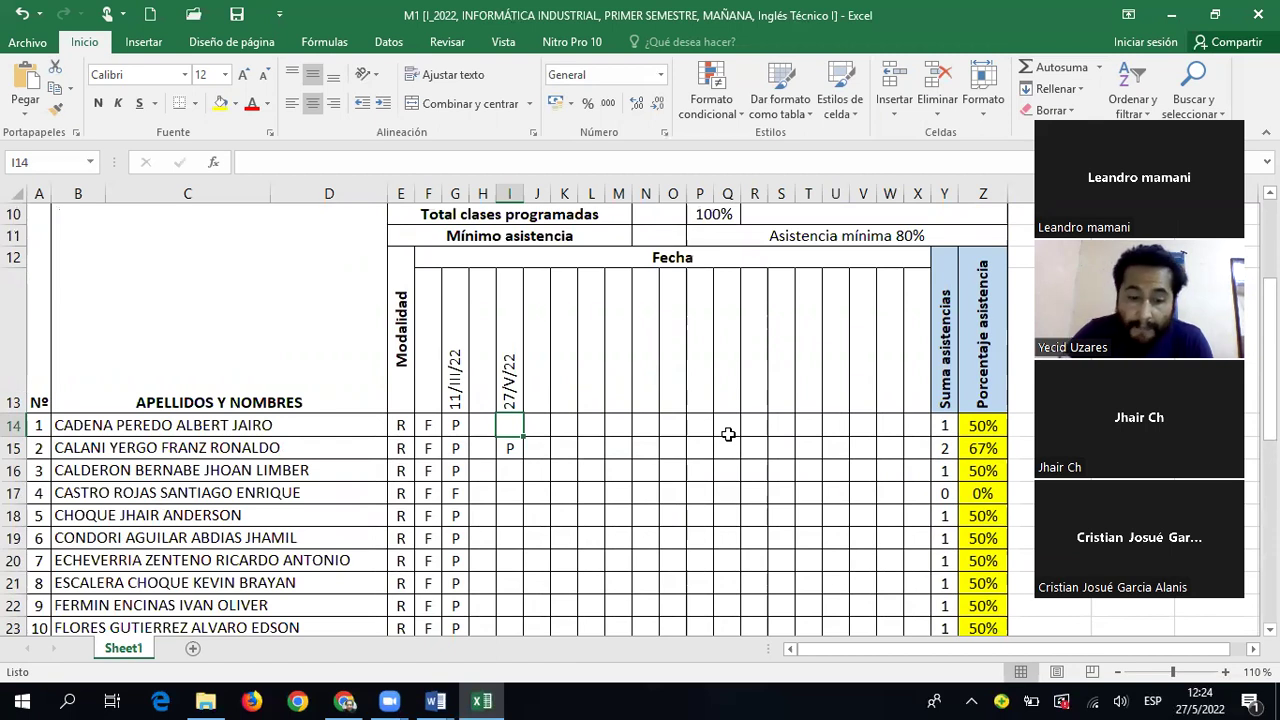
type("F")
key("Return")
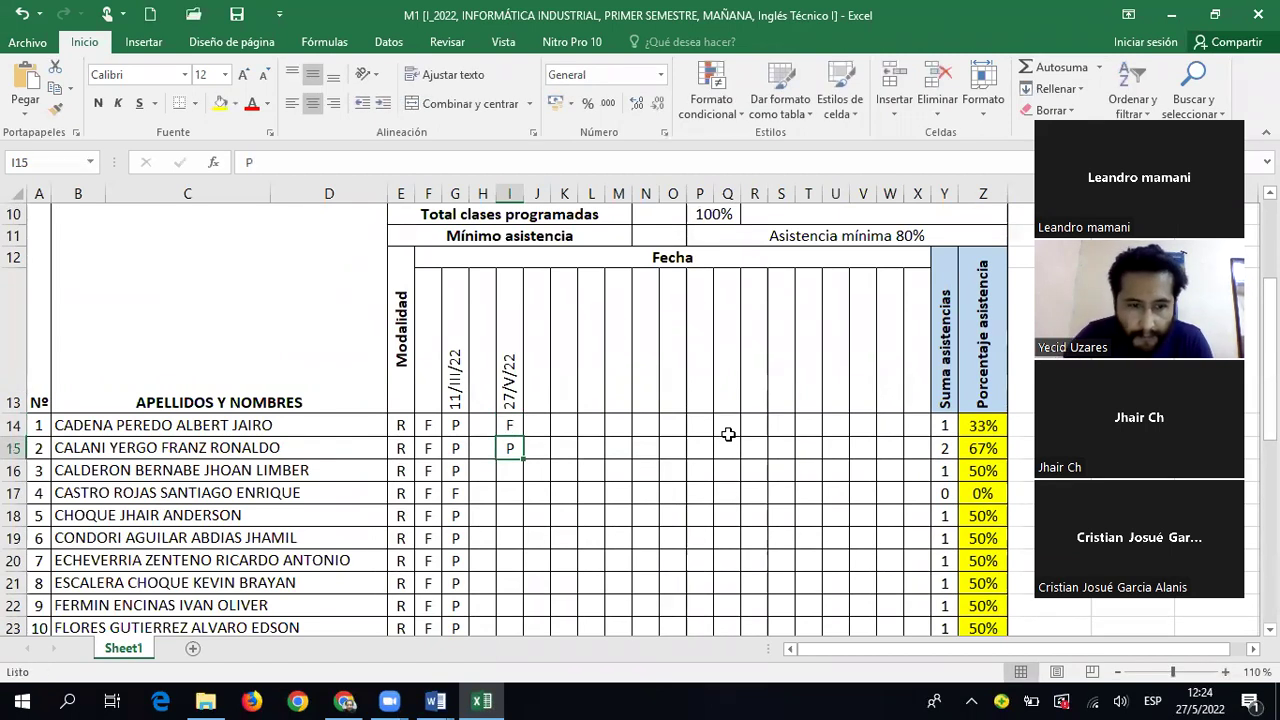
Enter P in cell I16 to mark student 3 as present on 27/V/22
left_click(516, 469)
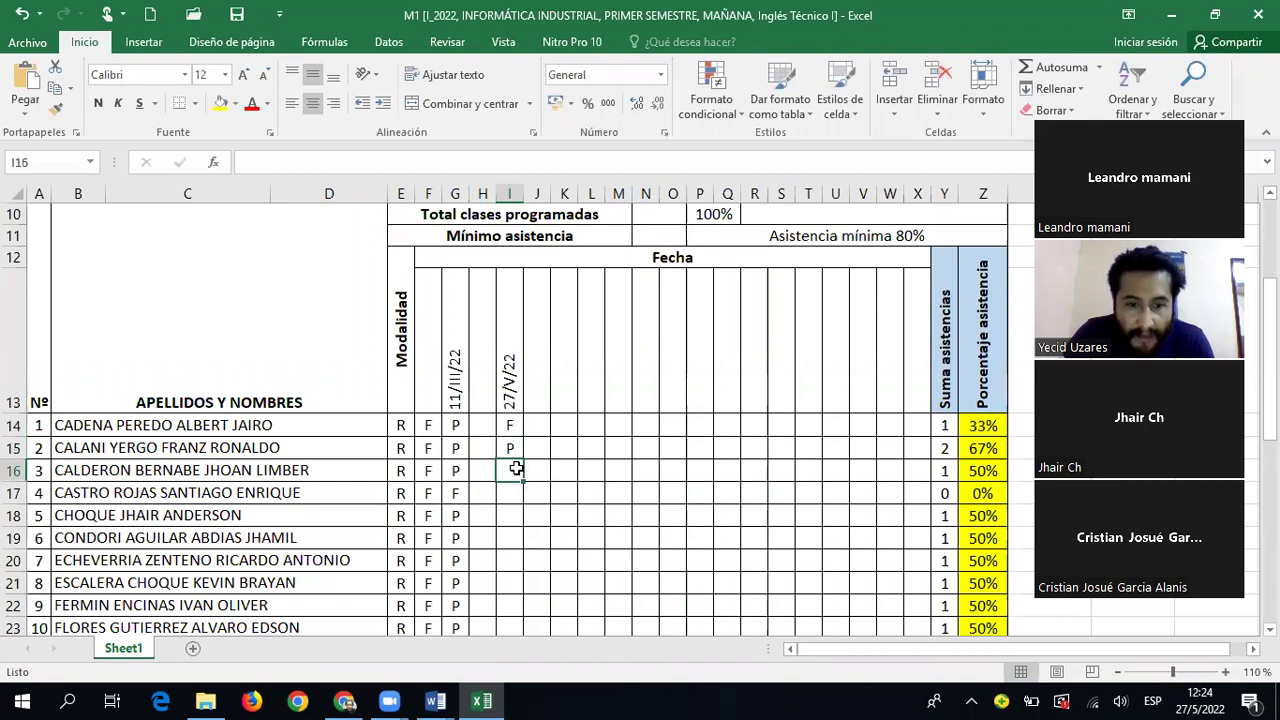
scroll(652, 422, "down", 2)
scroll(652, 422, "up", 1)
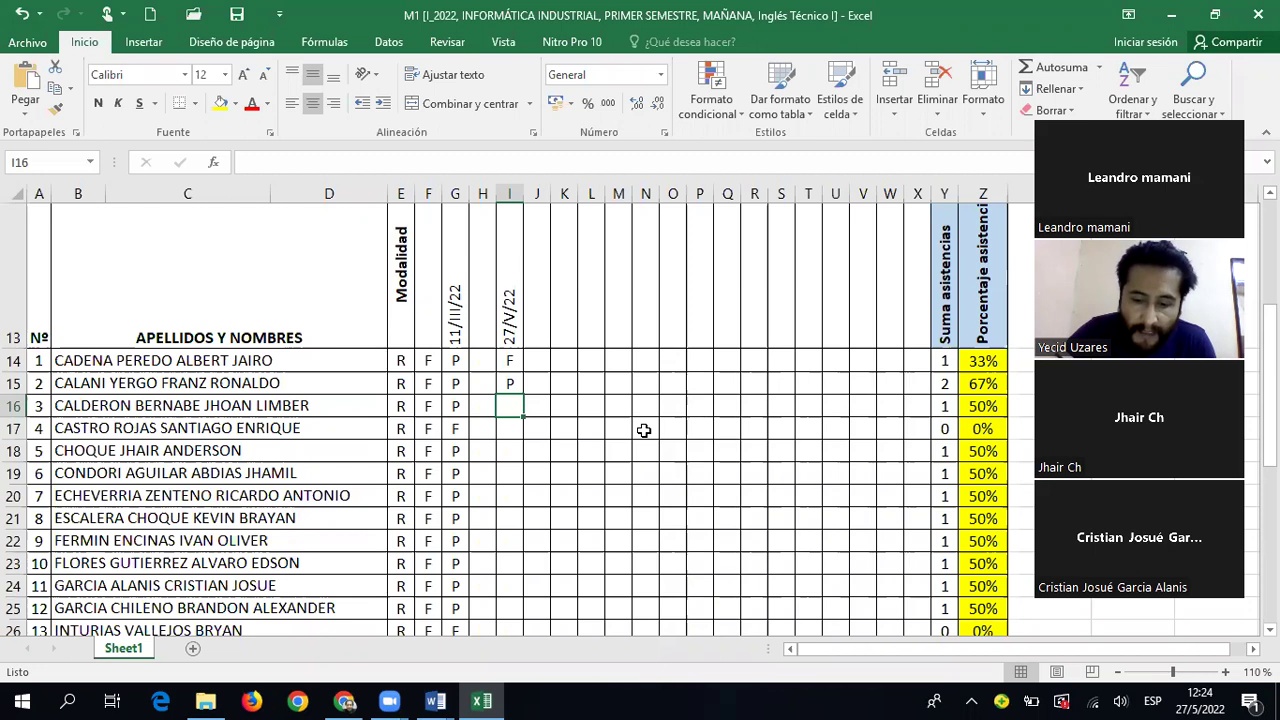
type("P")
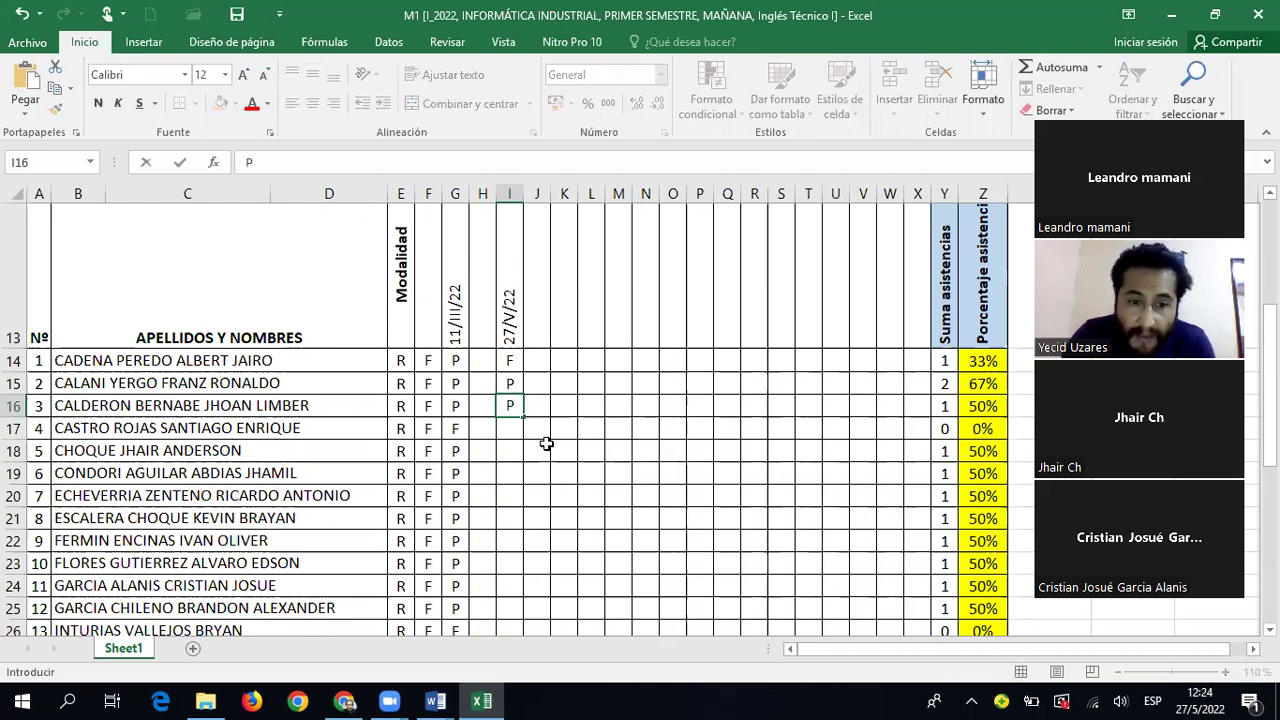
left_click(517, 433)
Enter F in cell I17 to mark student 4 as absent on 27/V/22
scroll(537, 437, "down", 1)
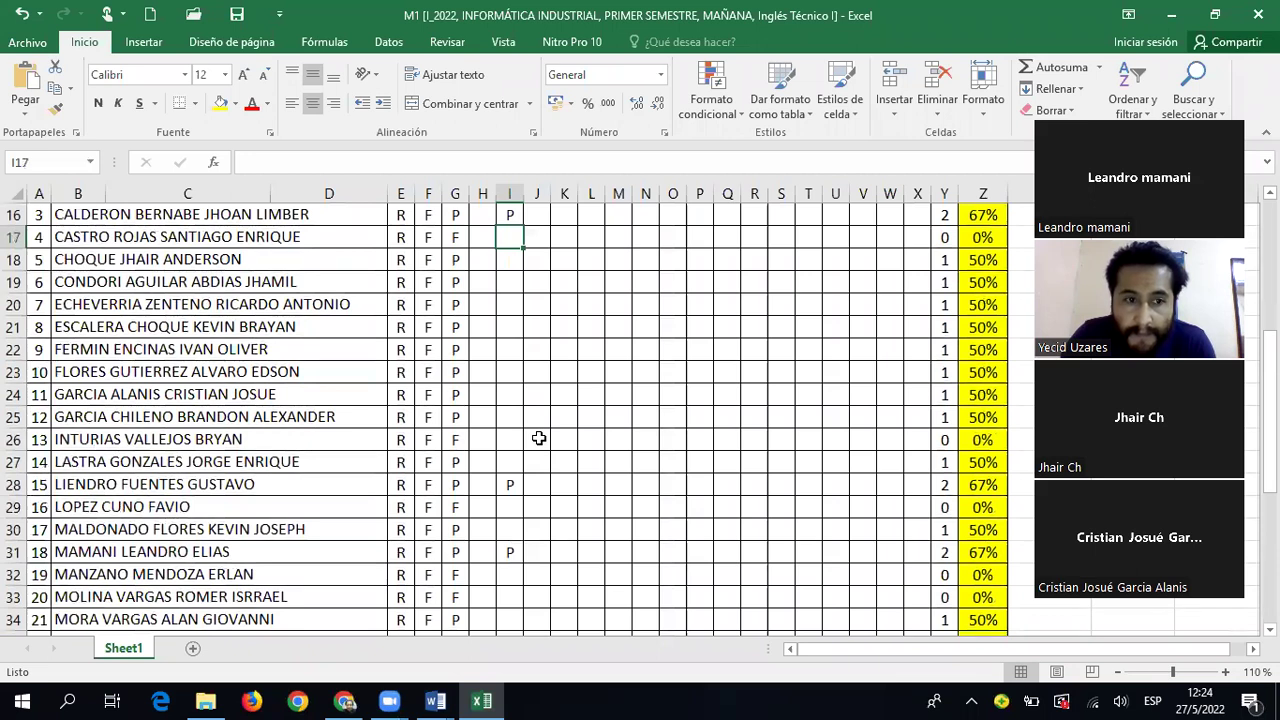
type("F")
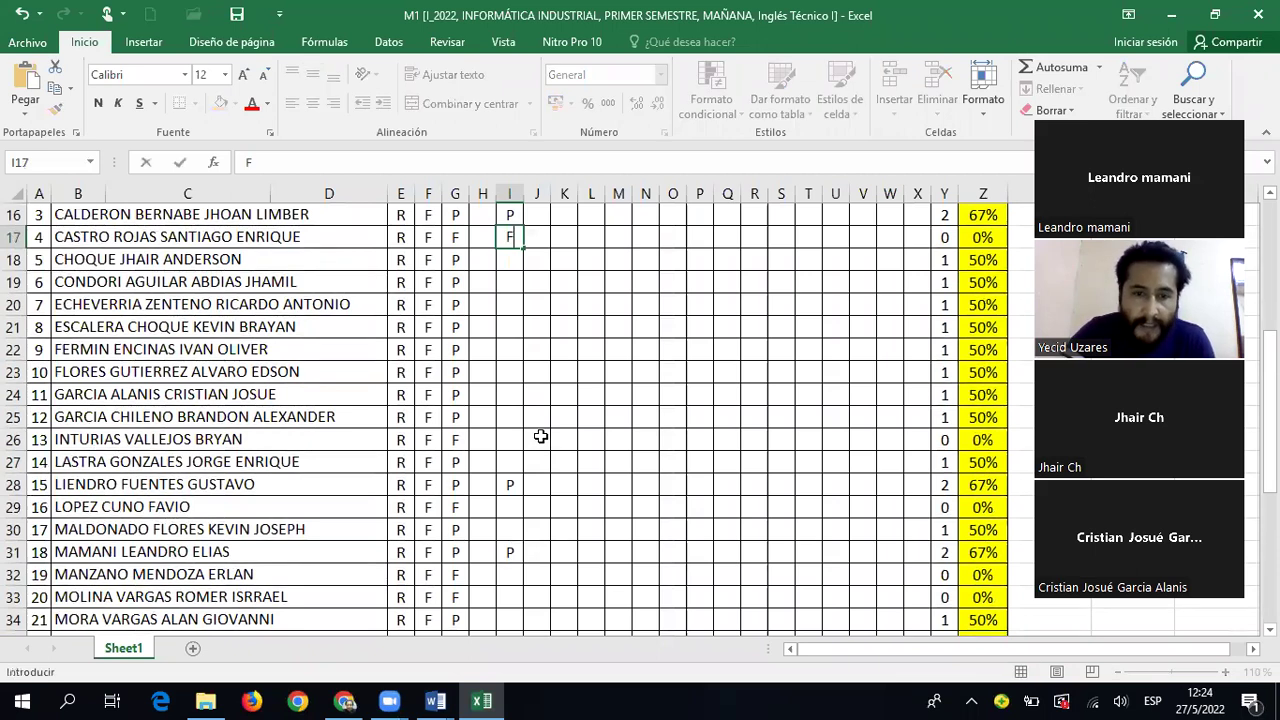
key("Return")
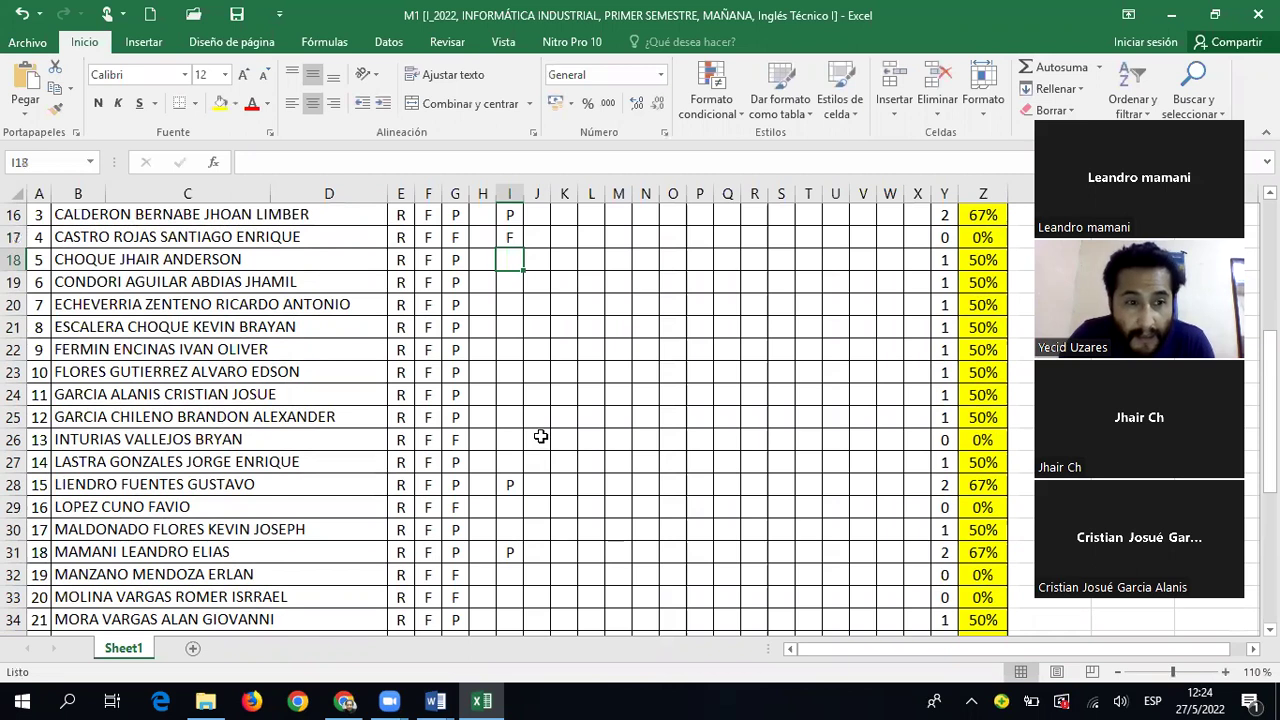
Change student 4's attendance mark for 27/V/22 in cell I17 to P
scroll(540, 436, "up", 1)
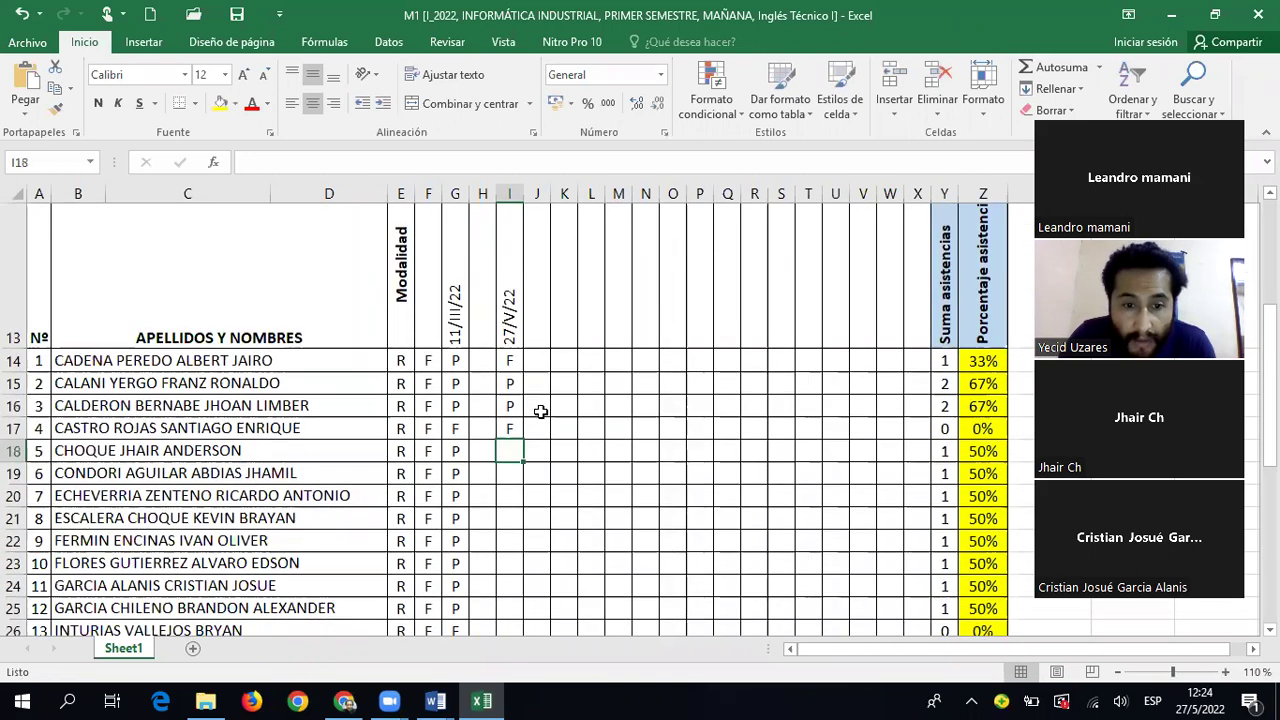
left_click(510, 432)
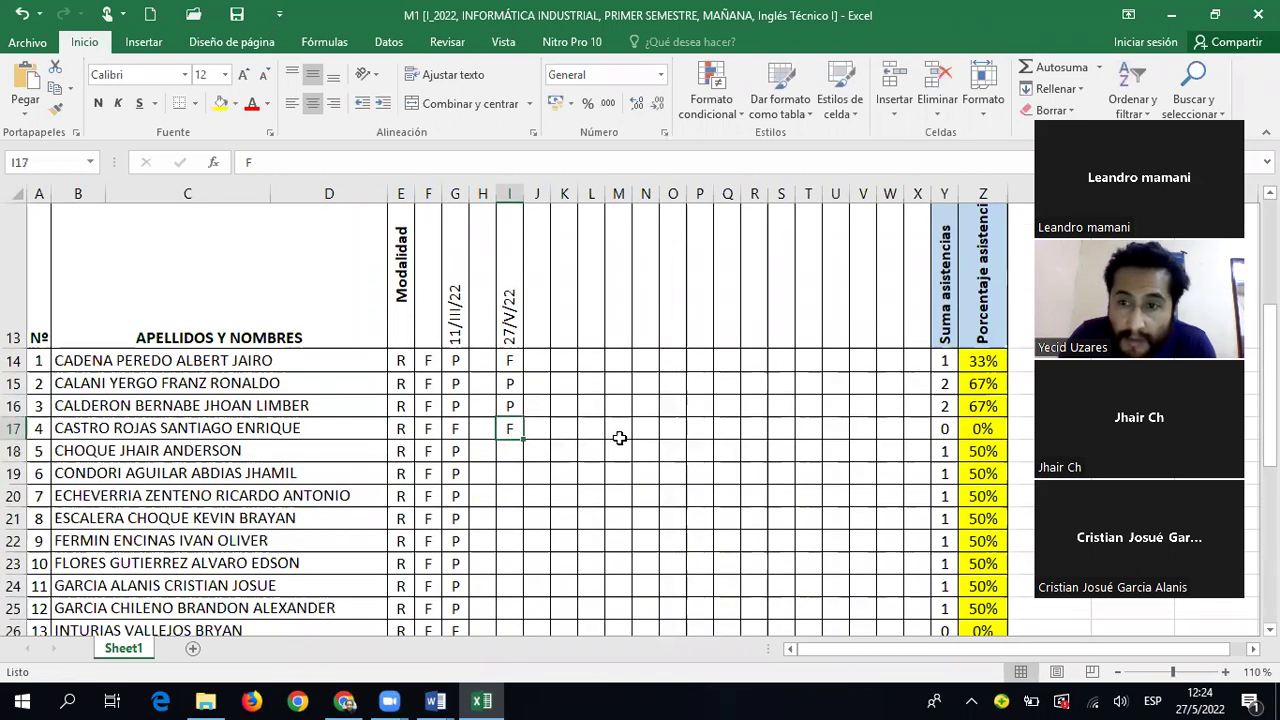
type("P")
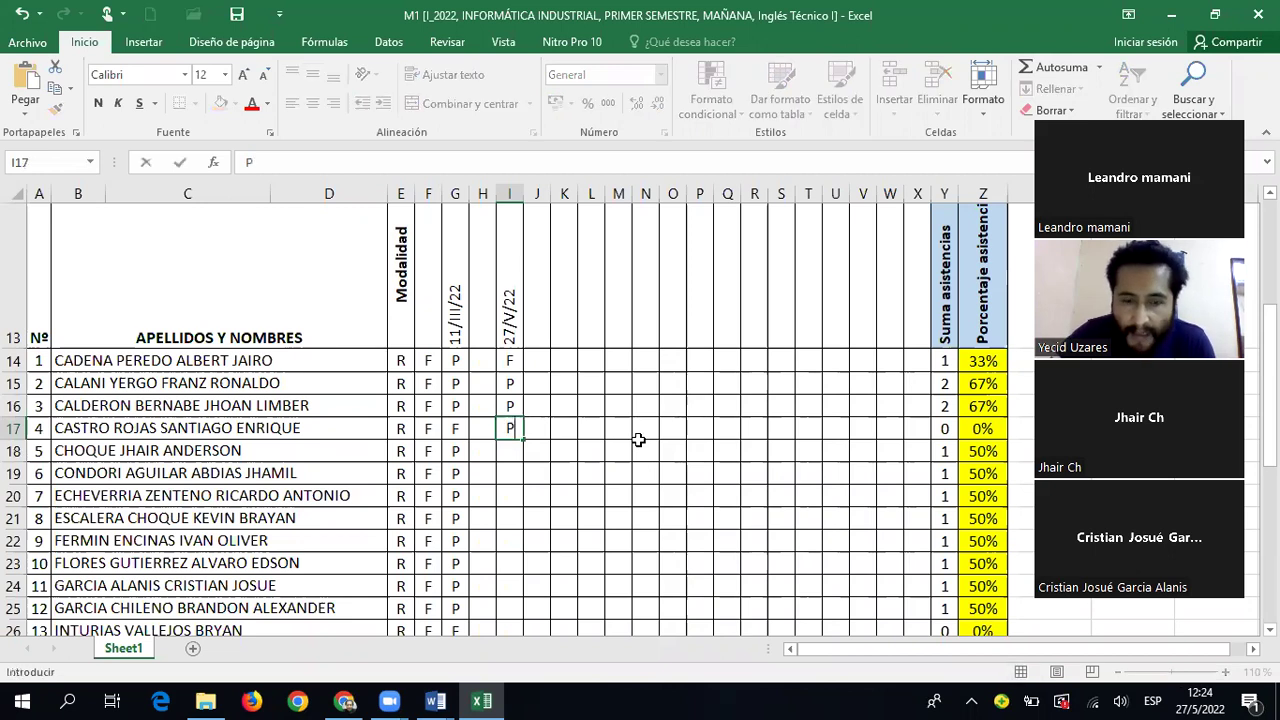
key("Return")
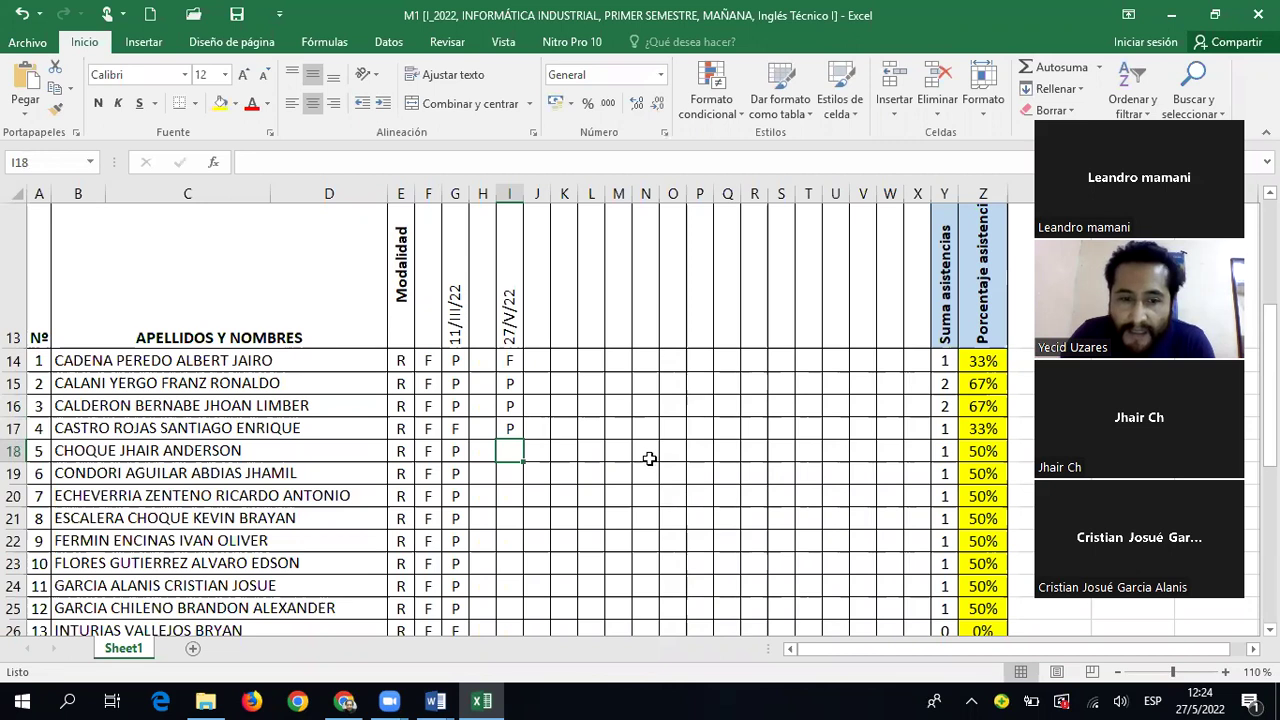
Enter P in cell I18 to mark student 5 as present on 27/V/22
scroll(650, 452, "down", 1)
scroll(649, 453, "up", 1)
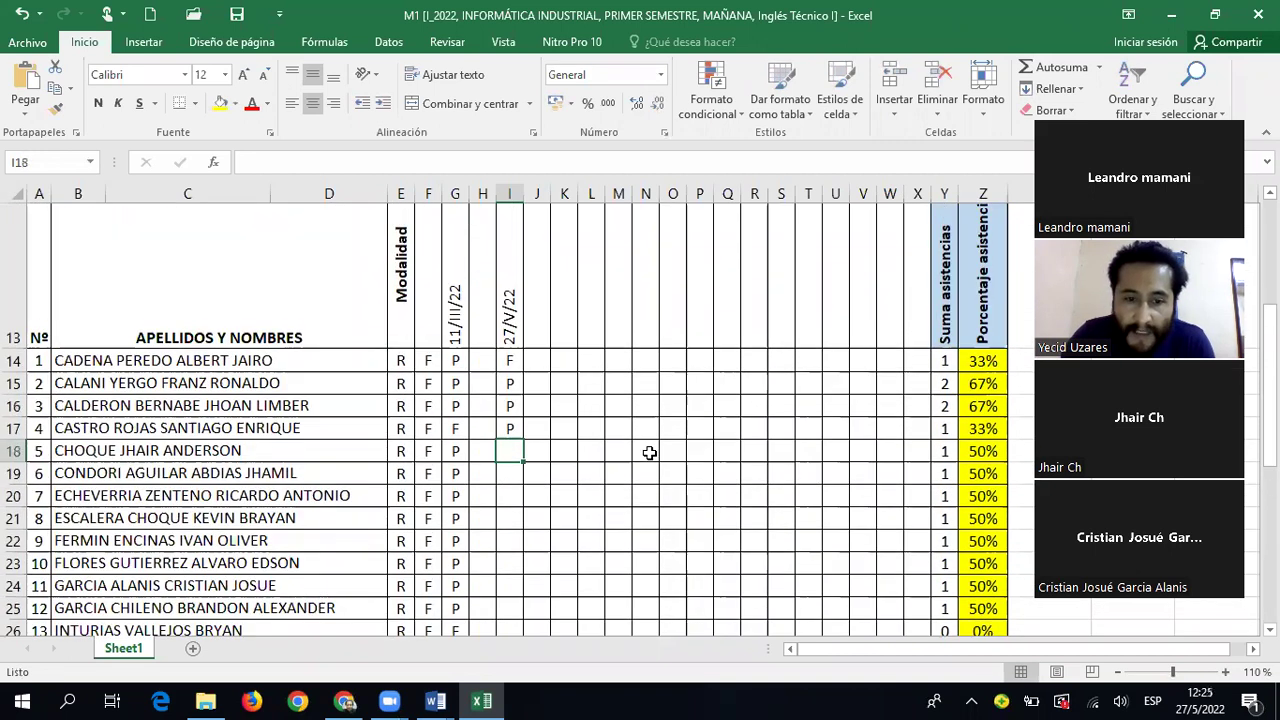
type("P")
key("Return")
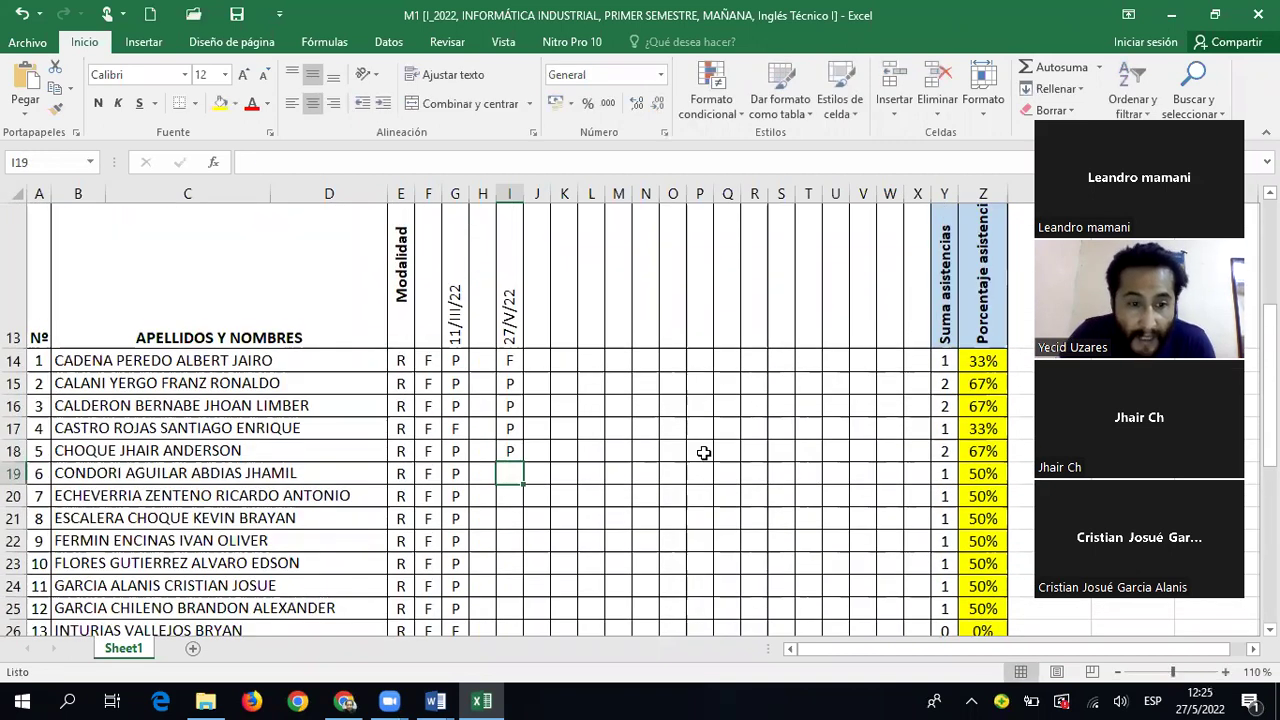
Enter F in cells I19 and I20 to mark students 6 and 7 as absent on 27/V/22
scroll(712, 439, "down", 1)
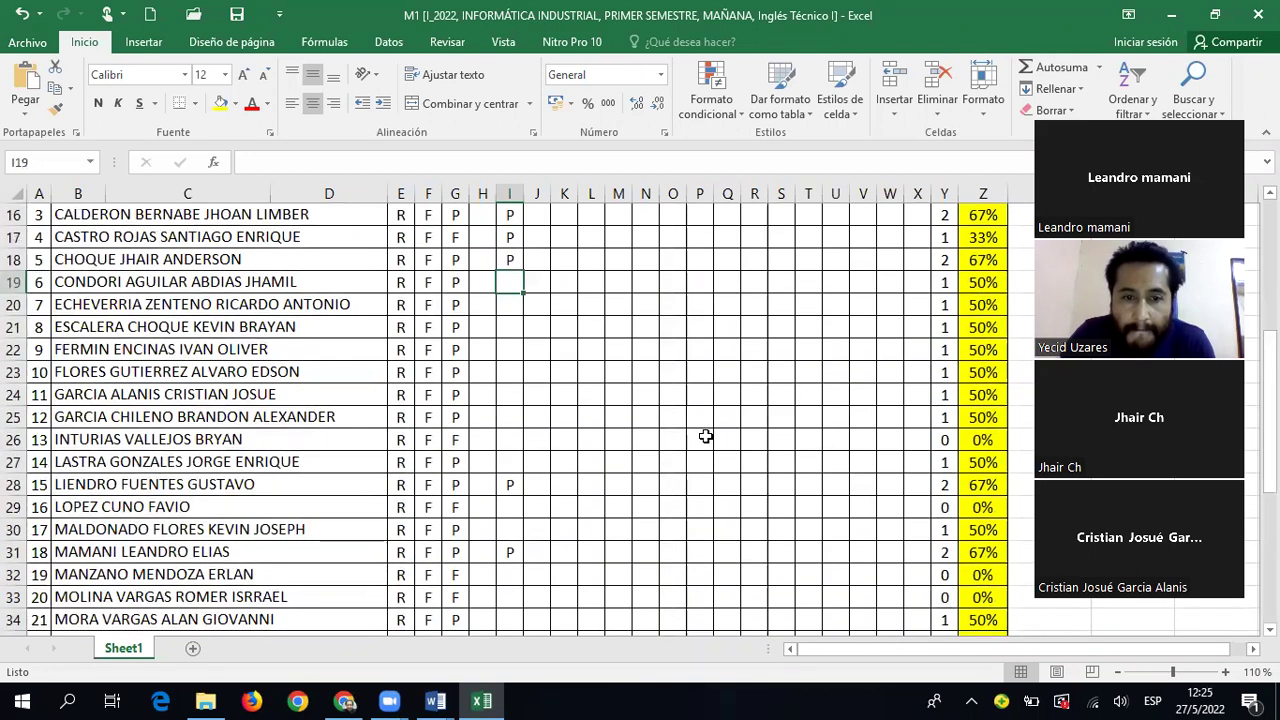
type("F")
key("Return")
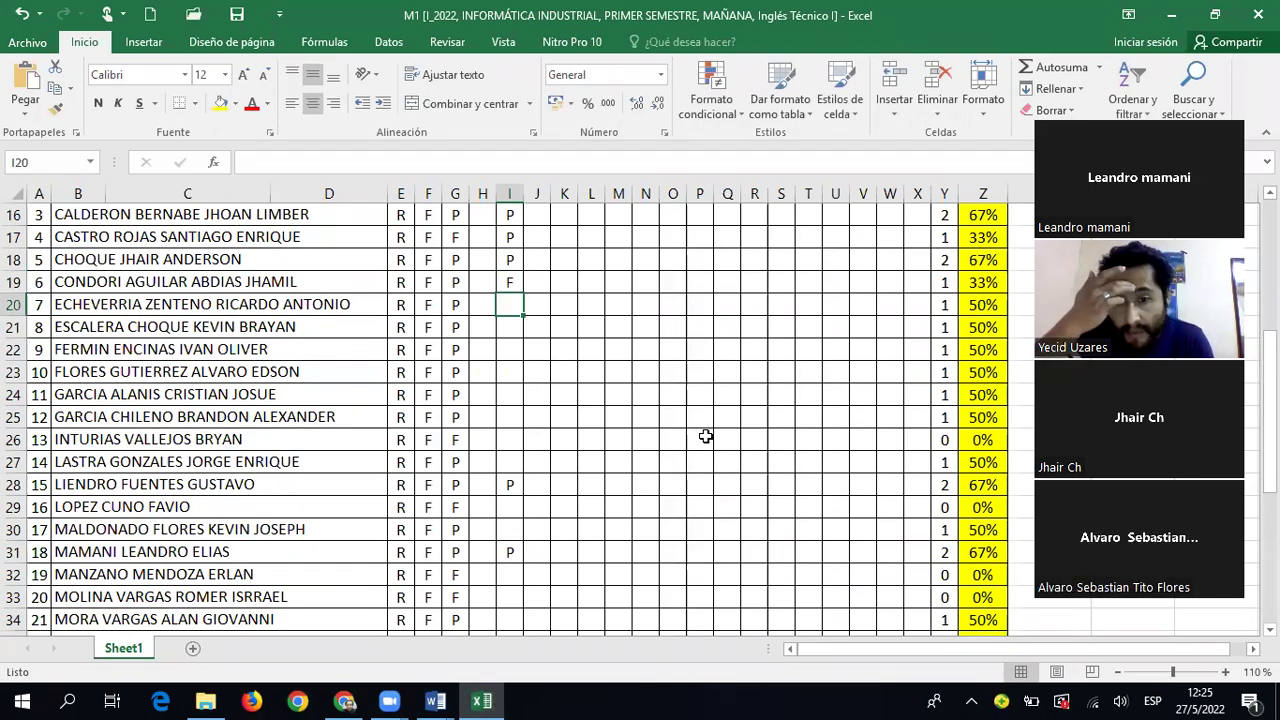
type("F")
key("Return")
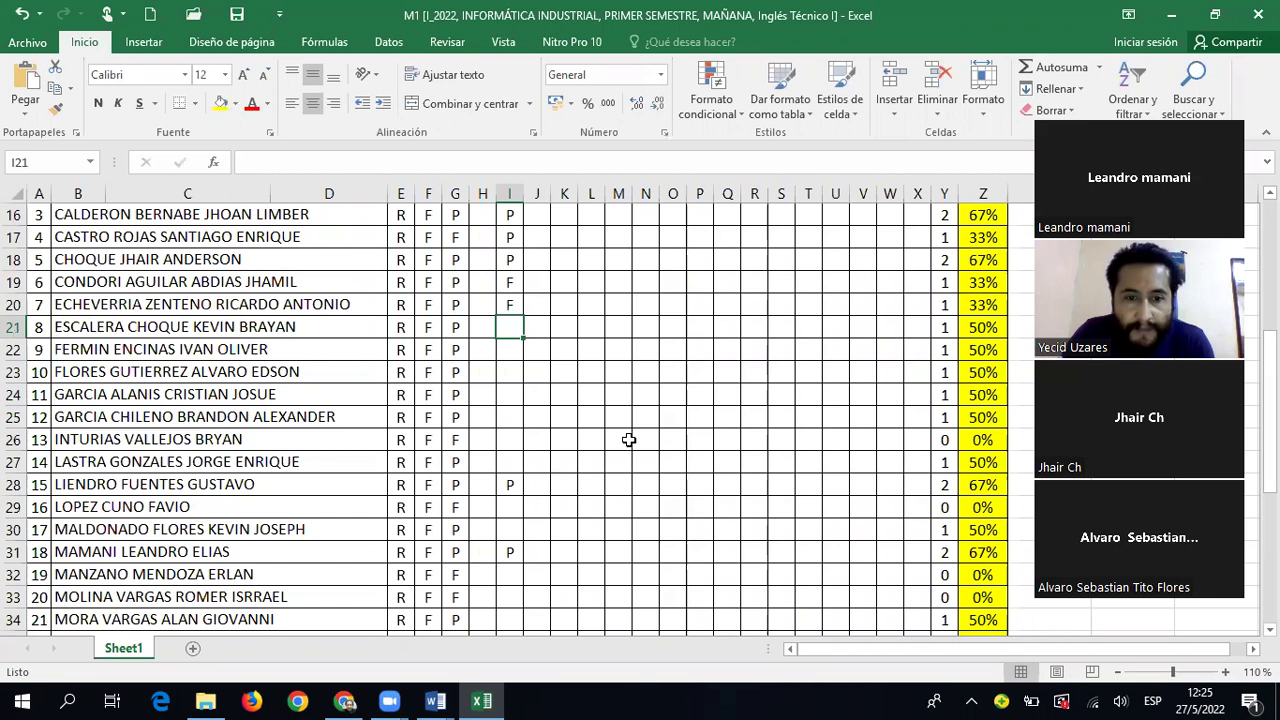
Enter P in cell I21 for student 8 and F in cell I22 for student 9 under 27/V/22
type("P")
key("Return")
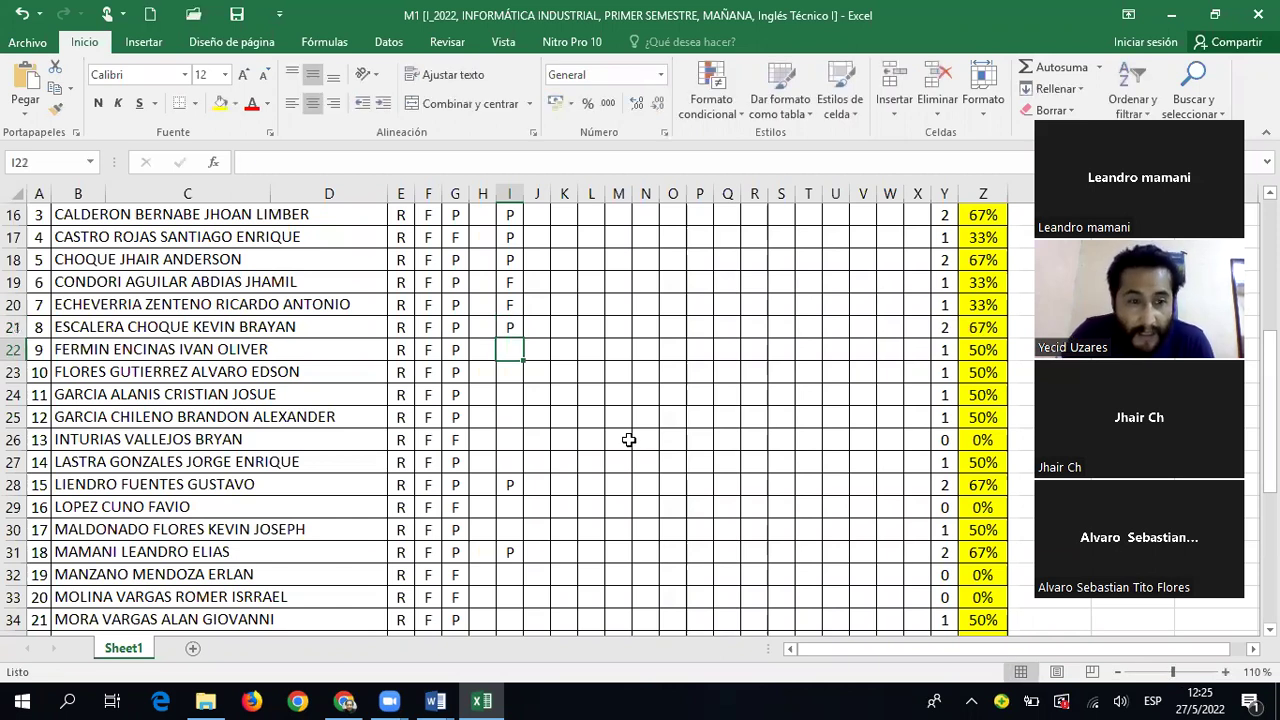
scroll(621, 391, "down", 1)
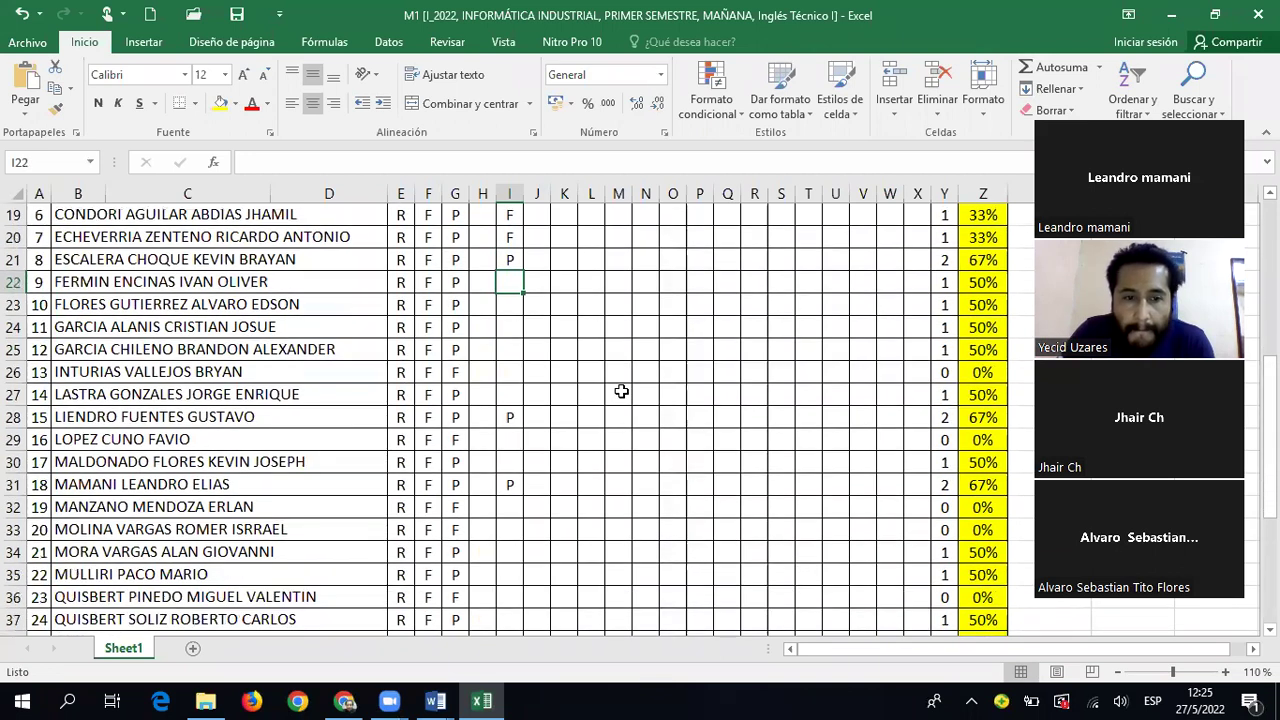
type("F")
key("Return")
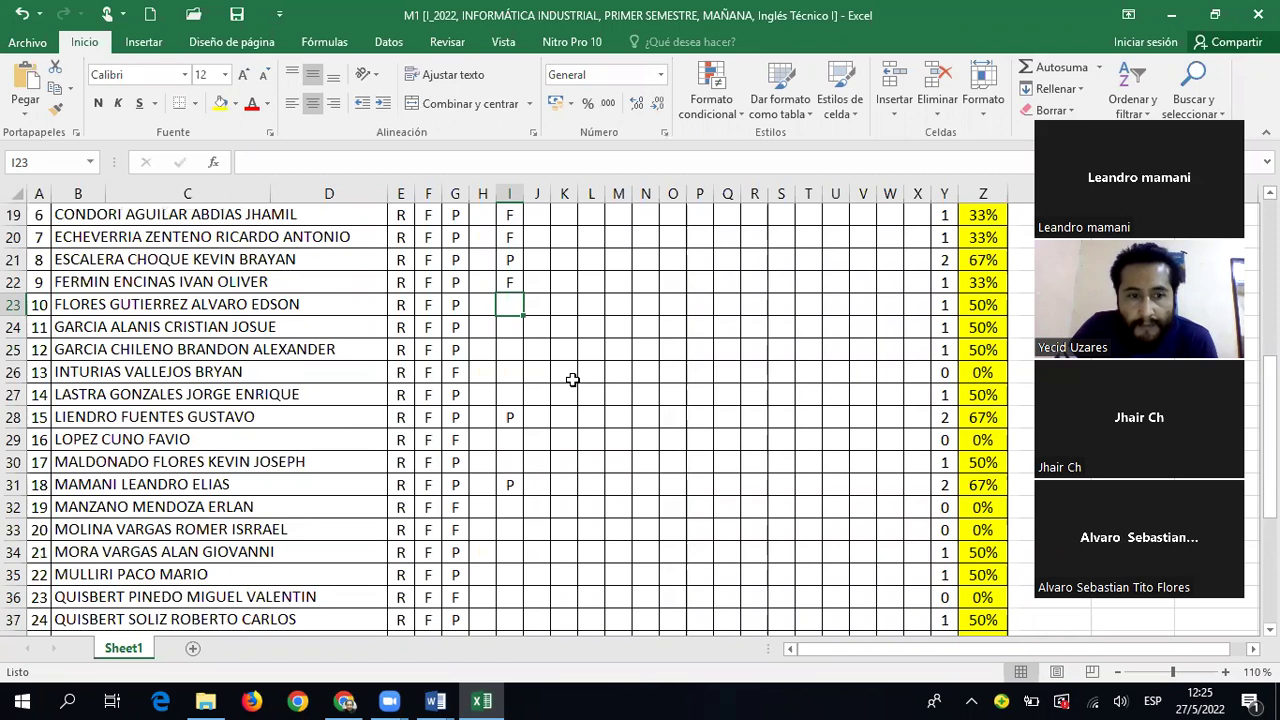
Enter P in cells I23 and I24 to mark students 10 and 11 as present on 27/V/22
type("P")
key("Return")
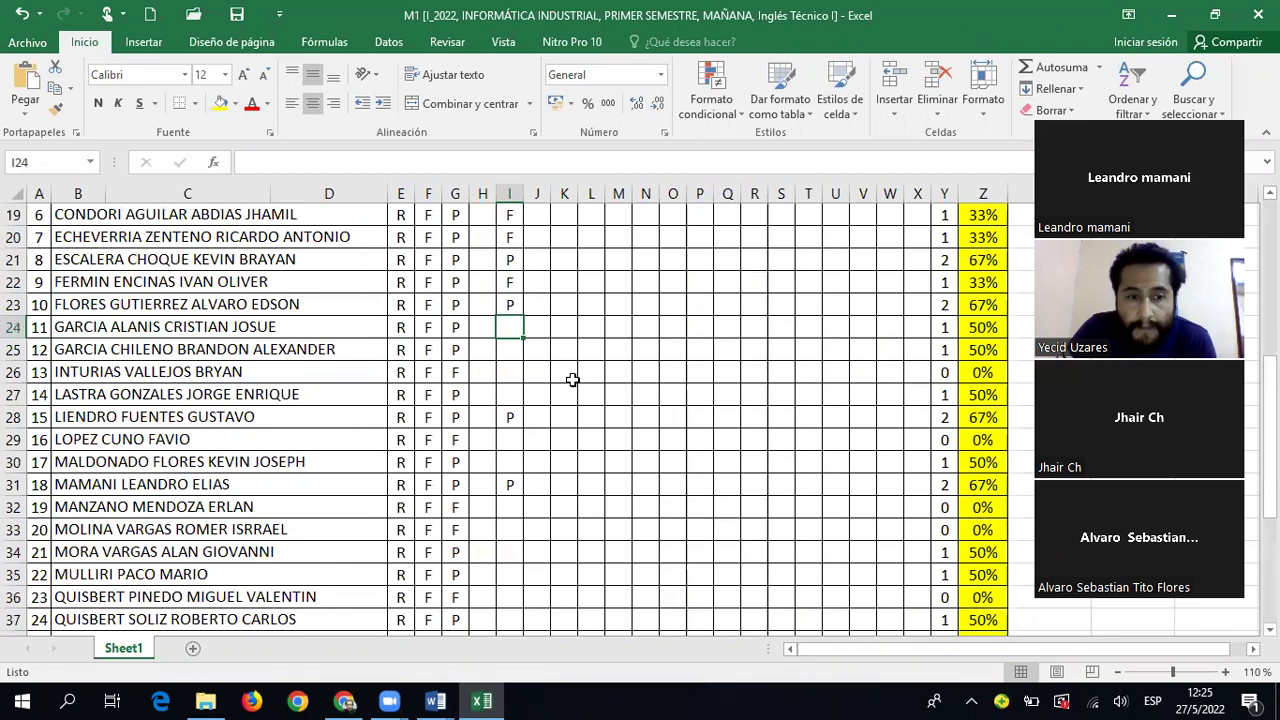
type("P")
key("Return")
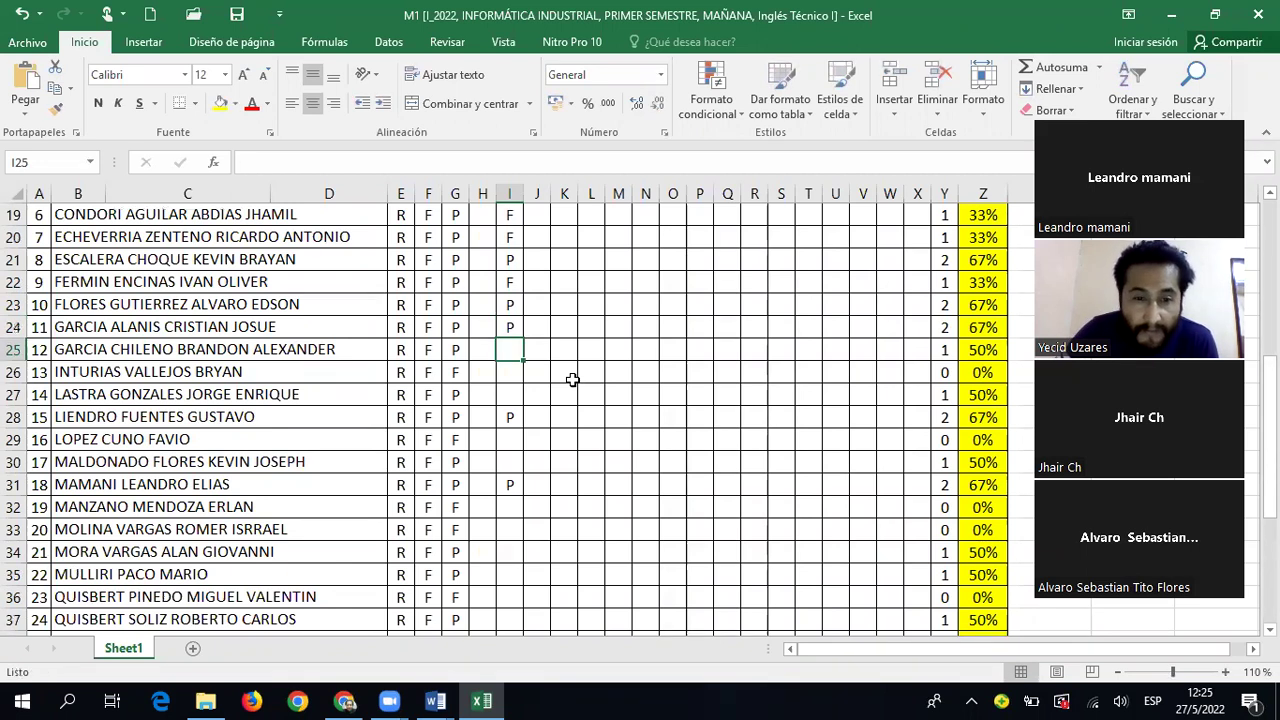
Enter P in cells I25 and I26 for students 12 and 13 under the 27/V/22 date
scroll(604, 359, "down", 1)
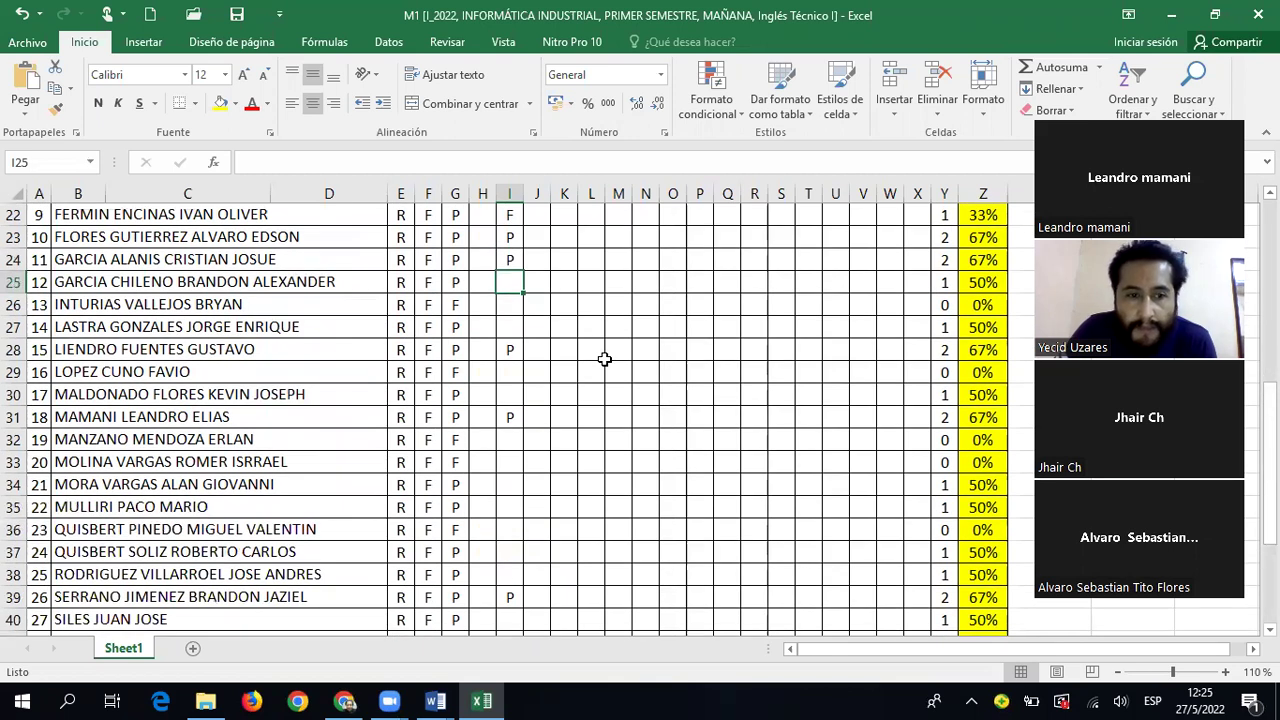
type("P")
key("Return")
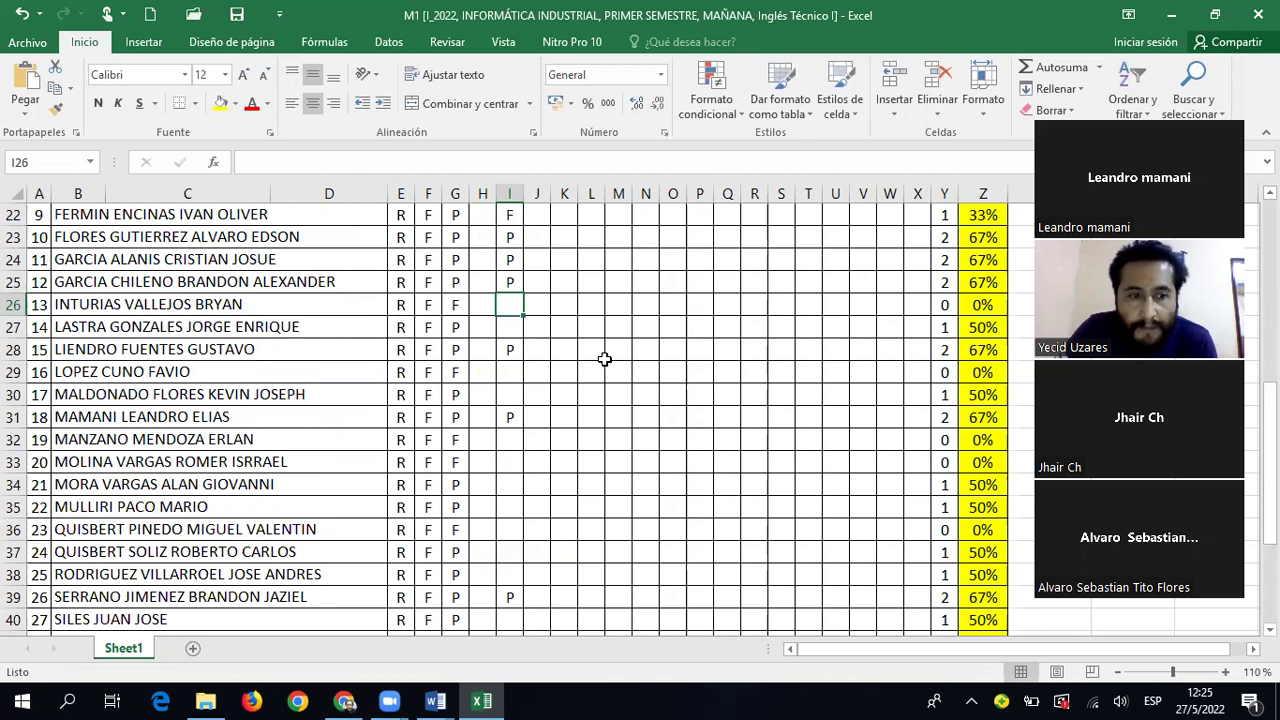
type("P")
key("Return")
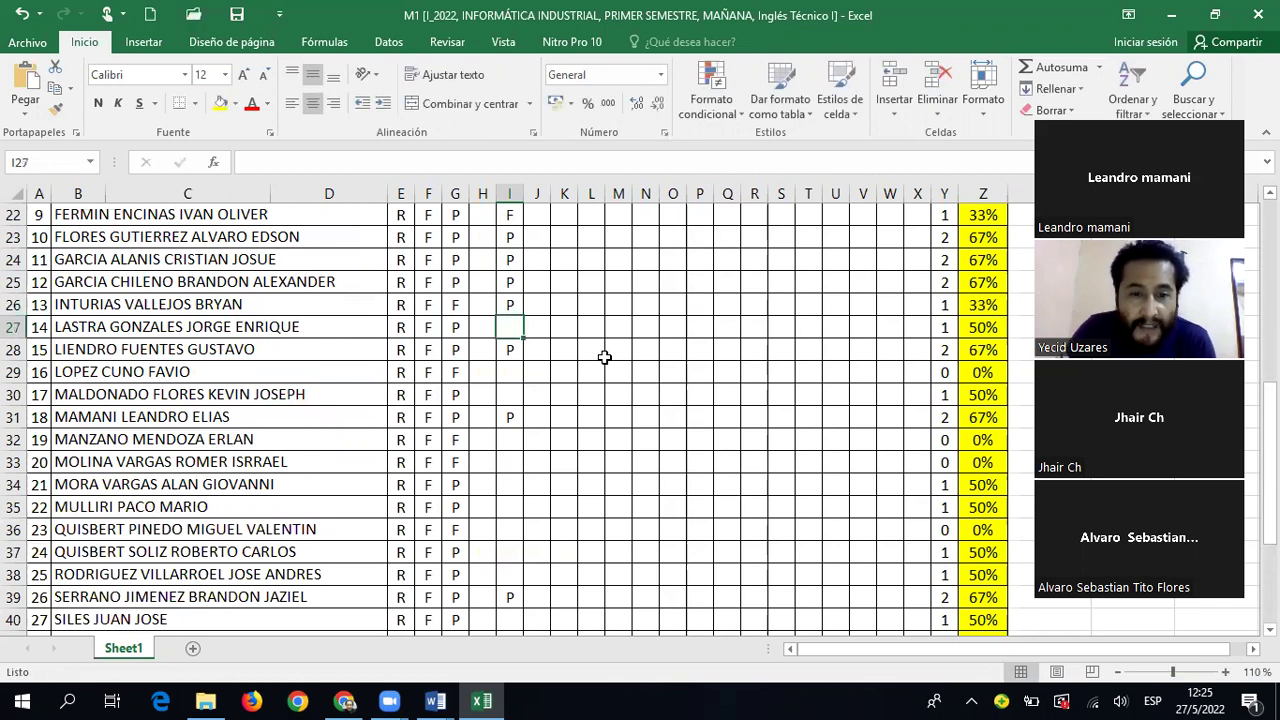
Change student 13's mark in cell I26 to F and enter F in cell I27 for student 14
left_click(510, 302)
type("F")
key("Return")
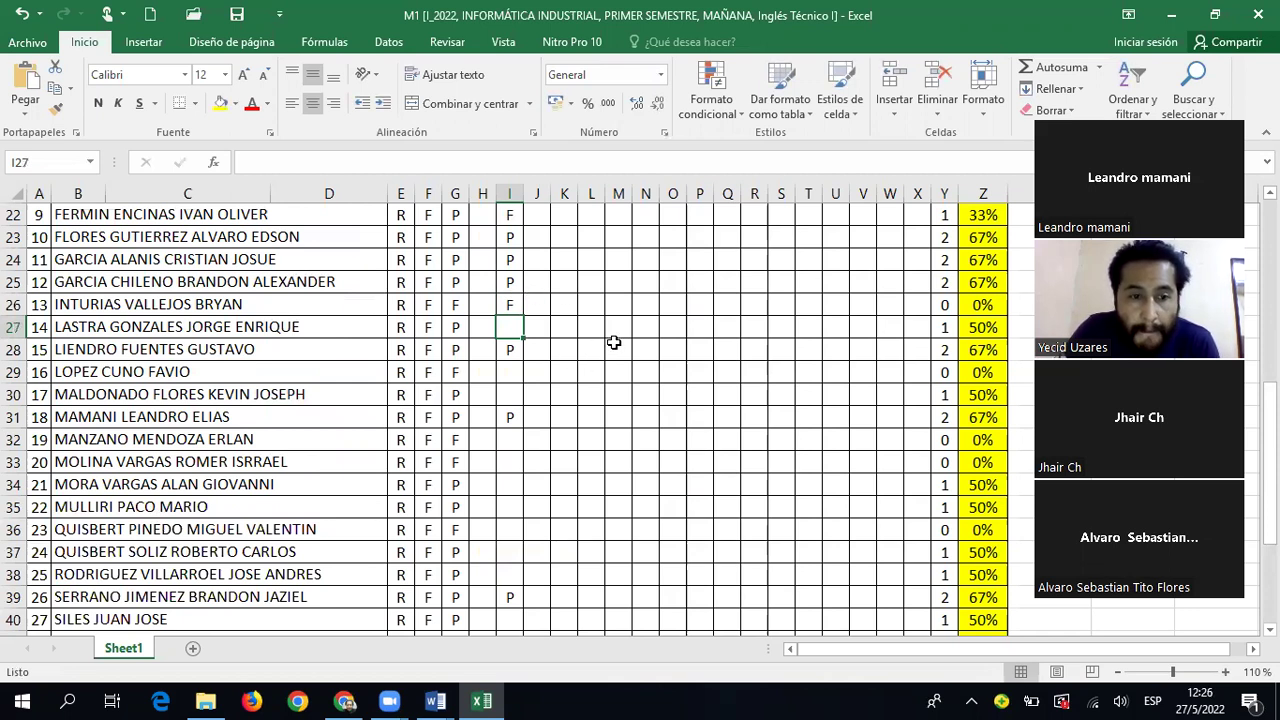
type("F")
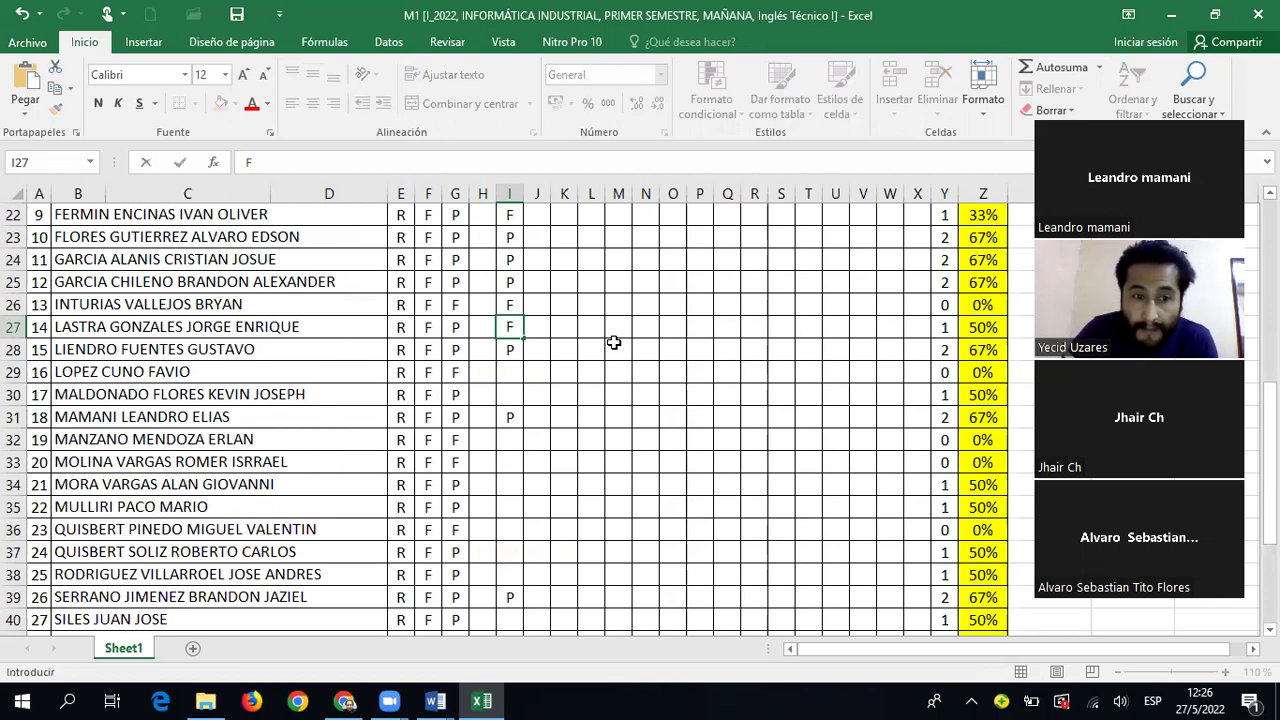
key("Return")
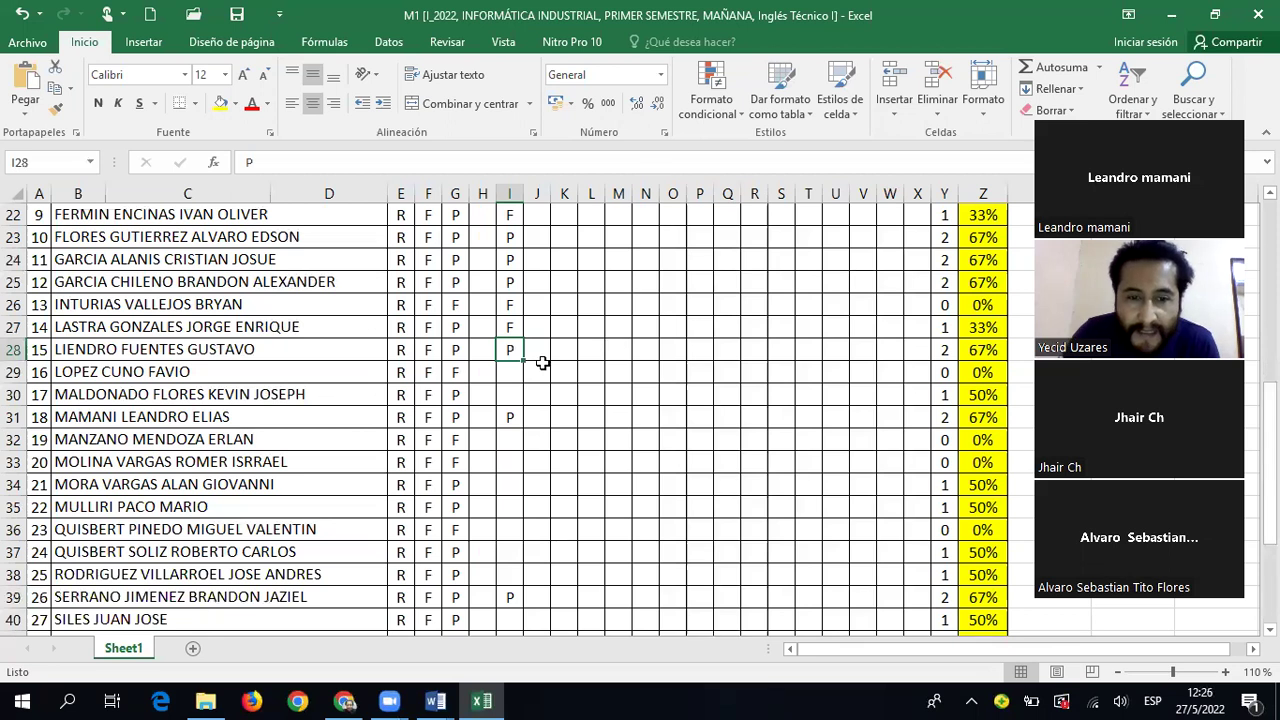
Review the 27/V/22 marks entered so far and change student 6's mark in cell I19 to P
left_click(512, 328)
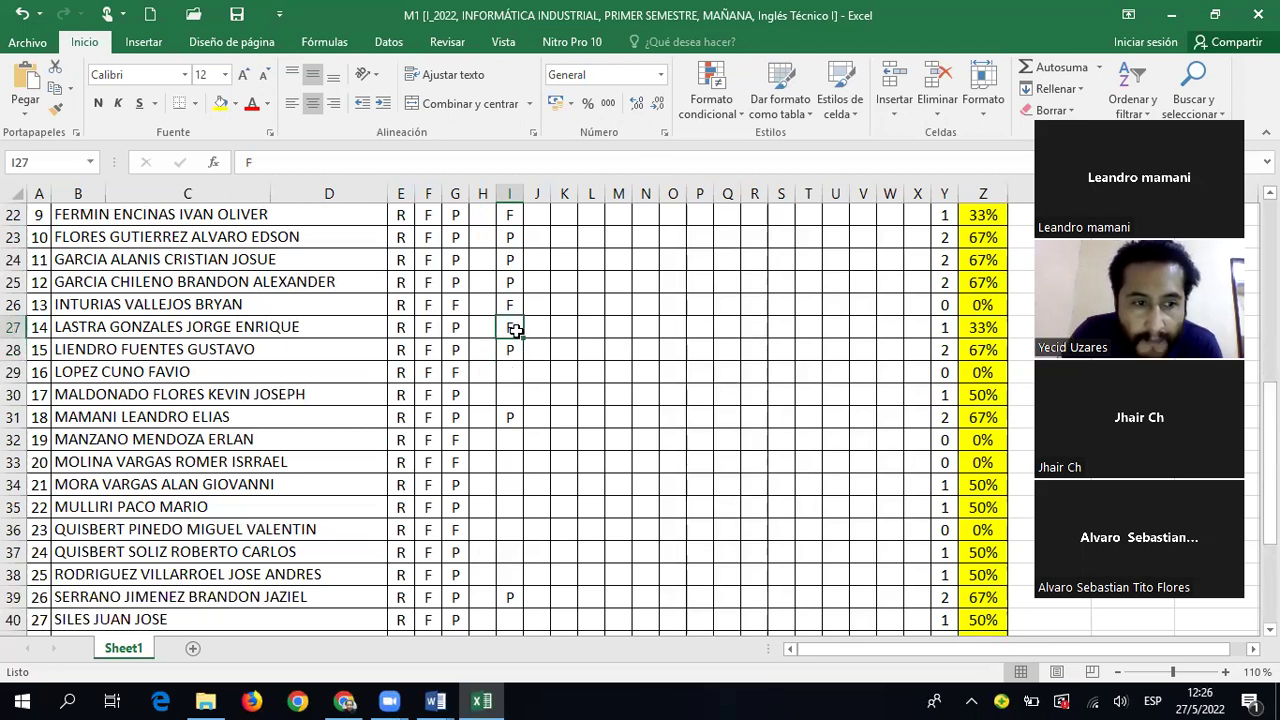
scroll(514, 330, "up", 2)
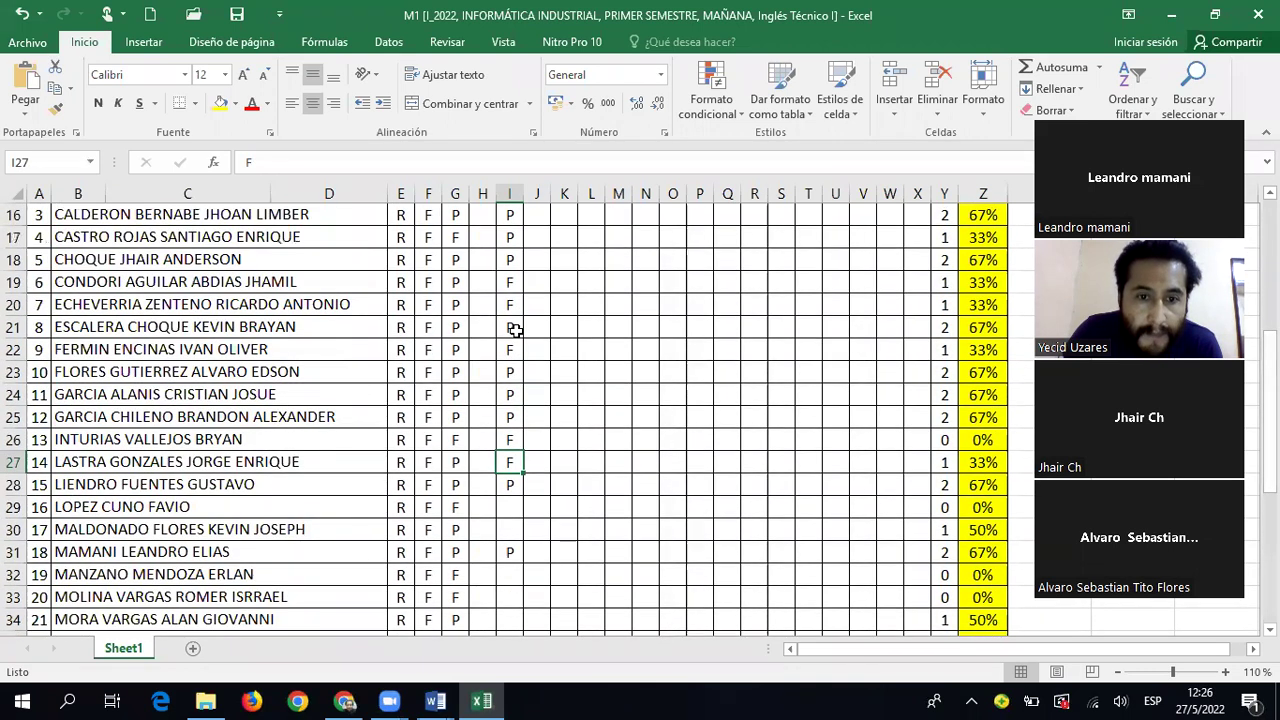
scroll(514, 330, "up", 2)
scroll(517, 334, "down", 2)
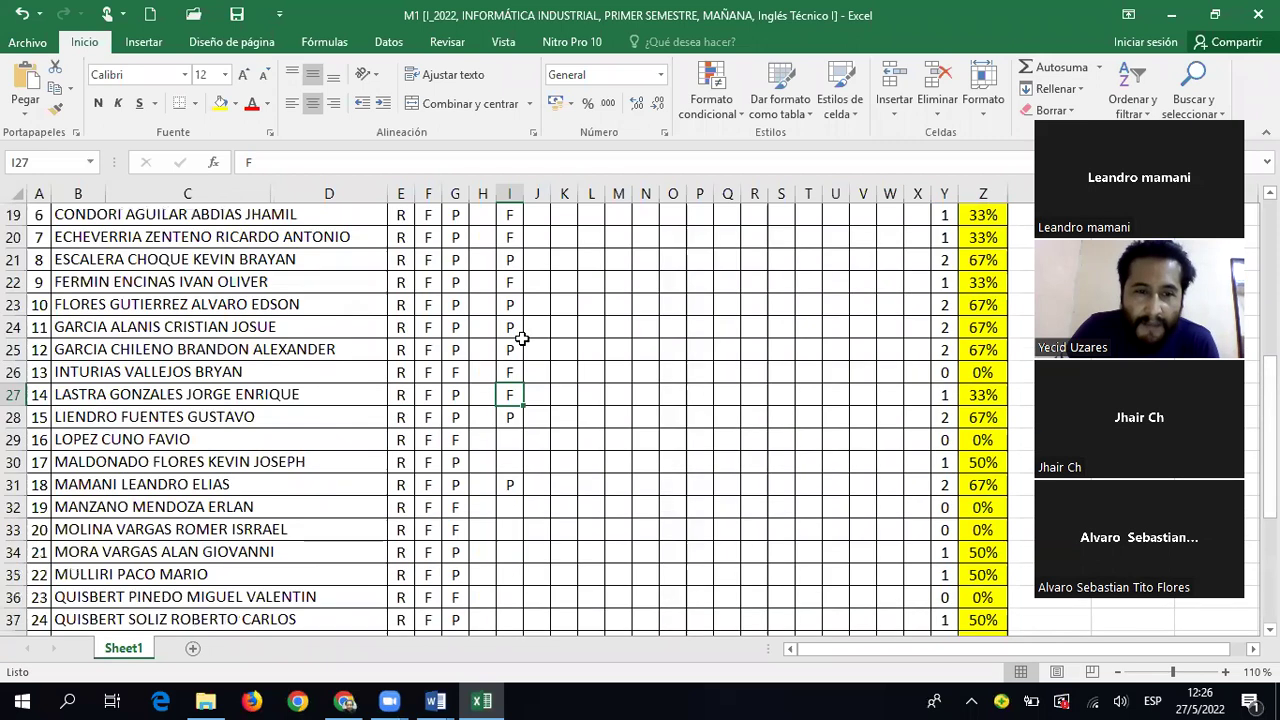
scroll(524, 340, "up", 3)
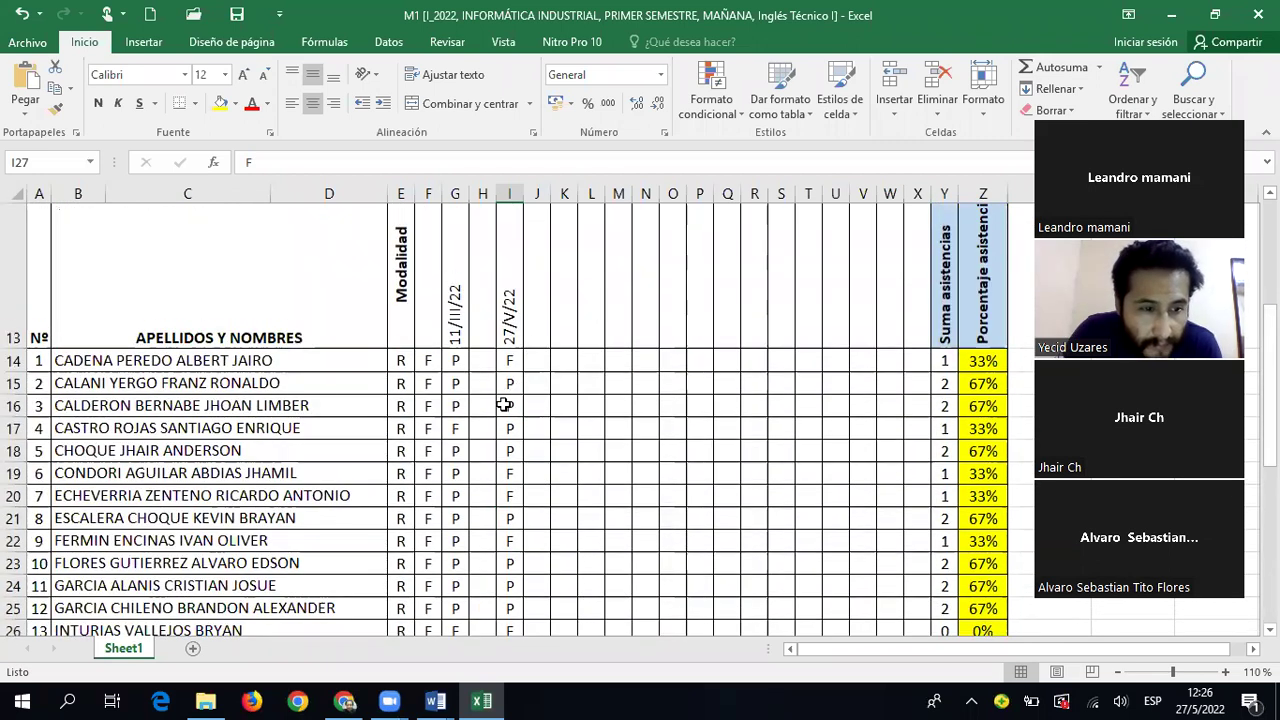
scroll(505, 405, "down", 3)
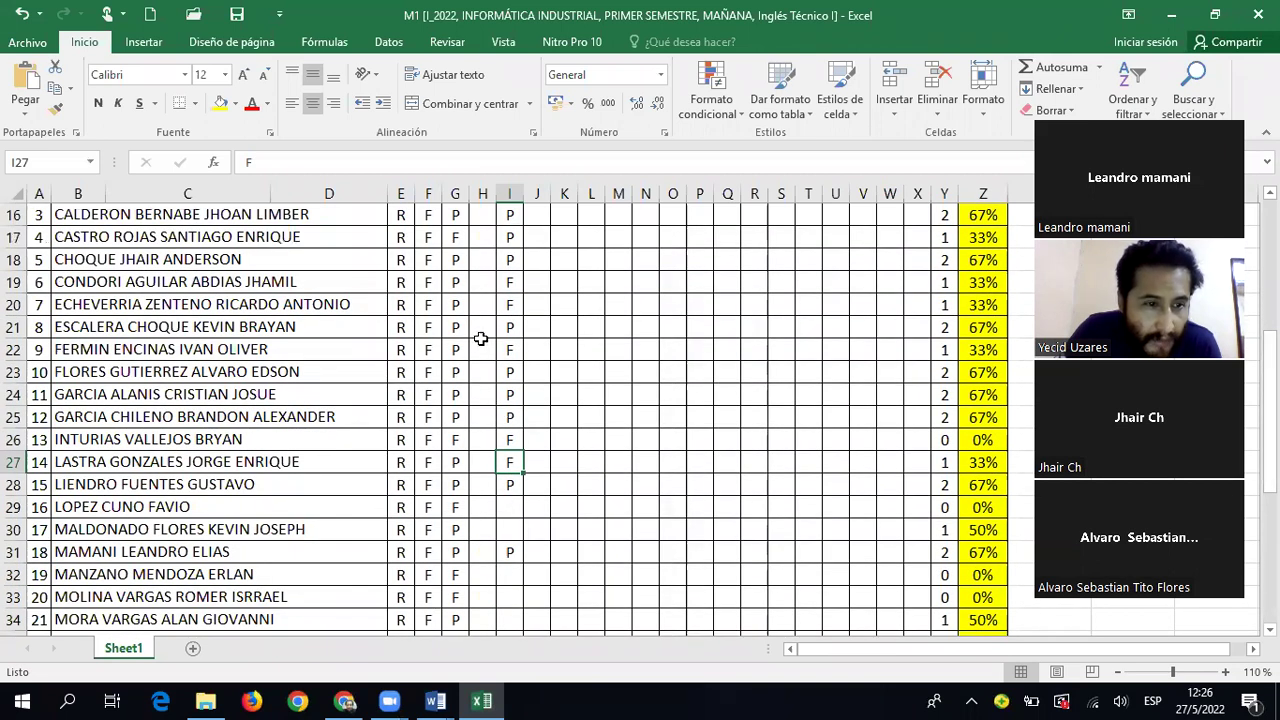
left_click(509, 282)
type("P")
key("Return")
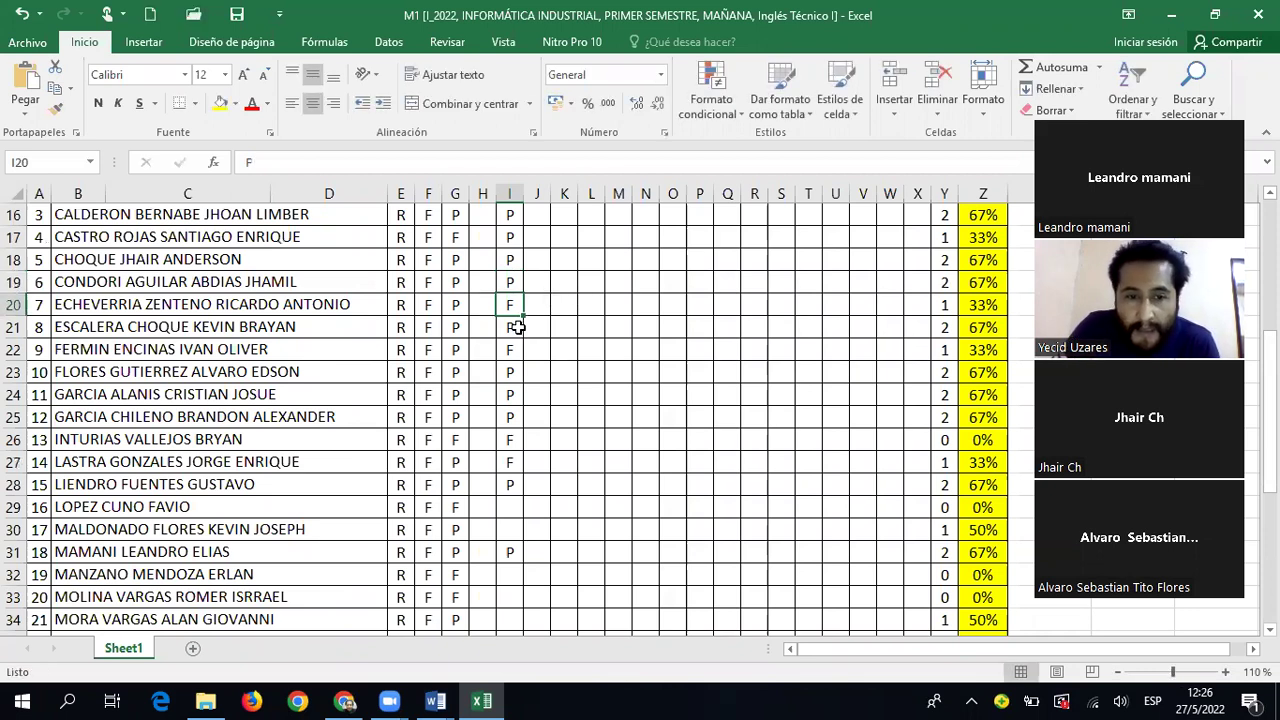
Enter F in cells I29 and I30 to mark students 16 and 17 as absent on 27/V/22
scroll(530, 335, "down", 1)
scroll(525, 350, "down", 1)
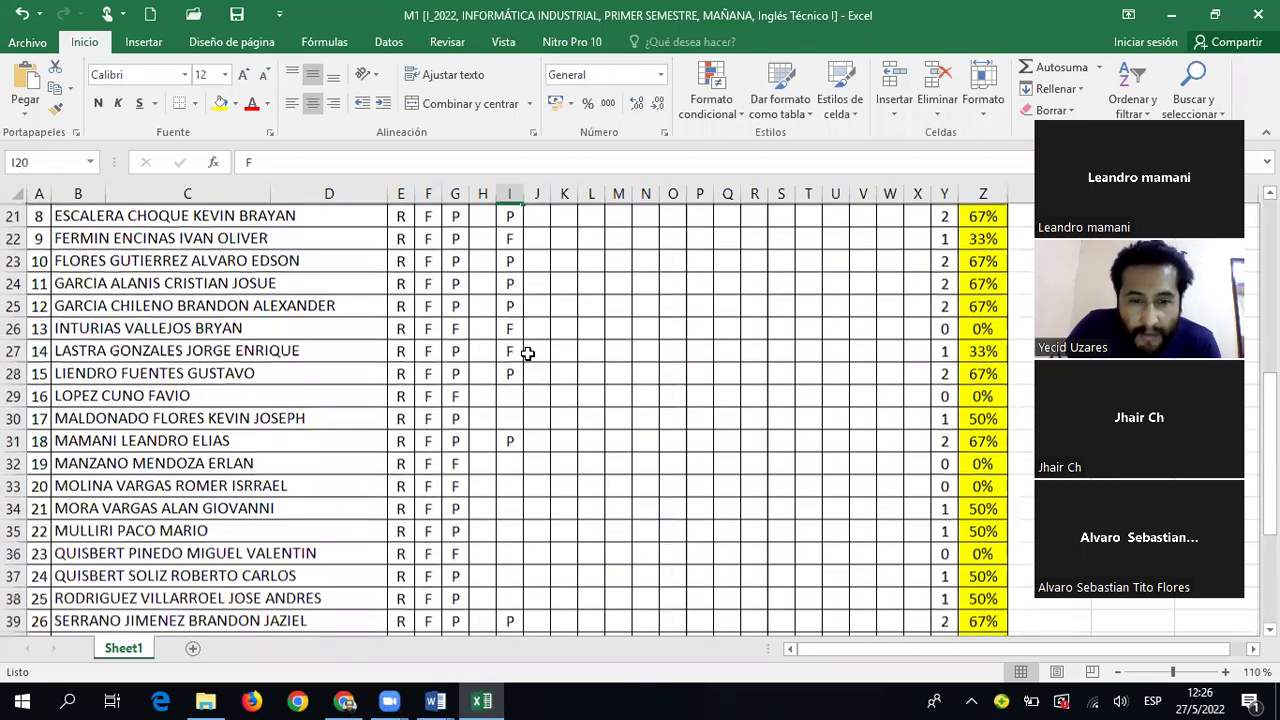
left_click(512, 380)
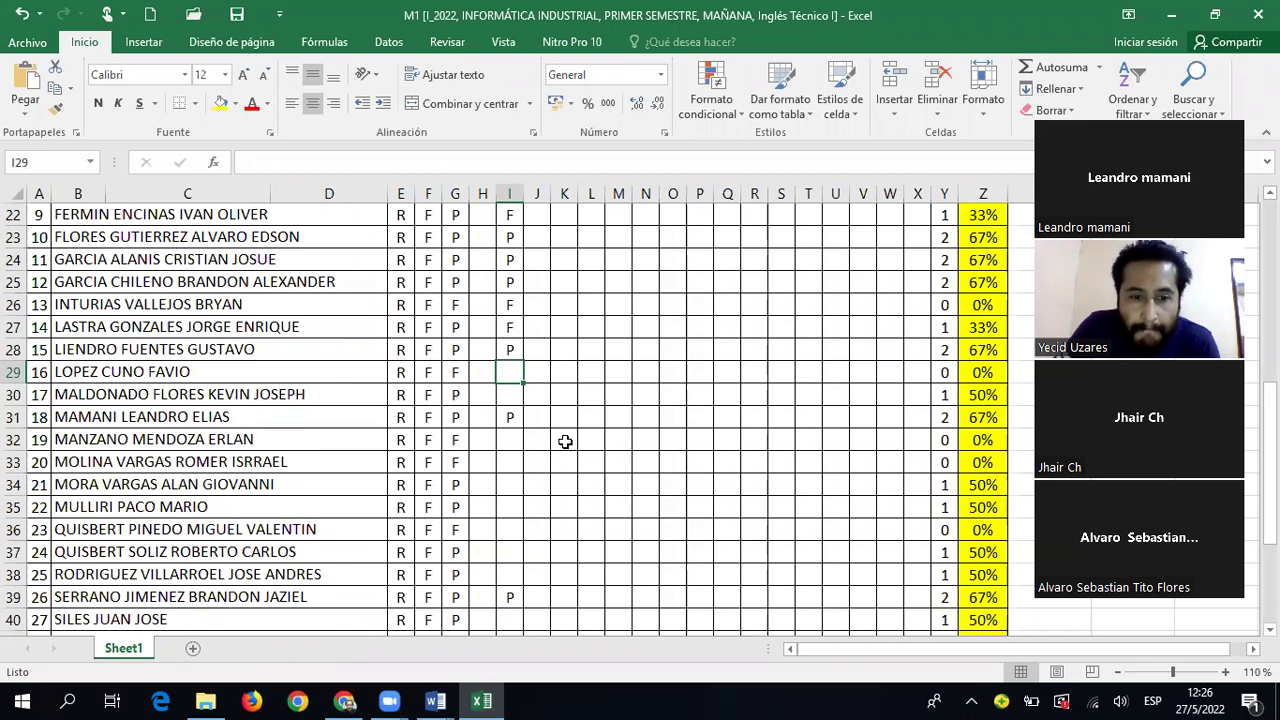
type("F")
key("Return")
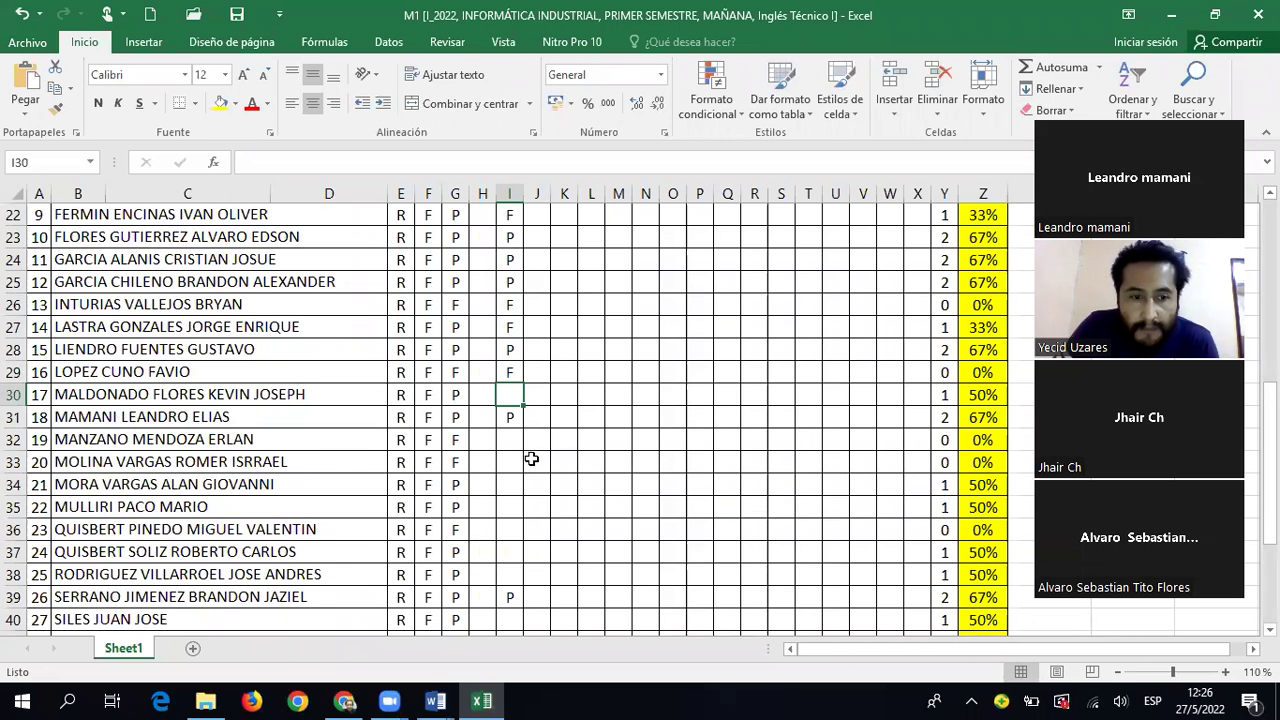
type("F")
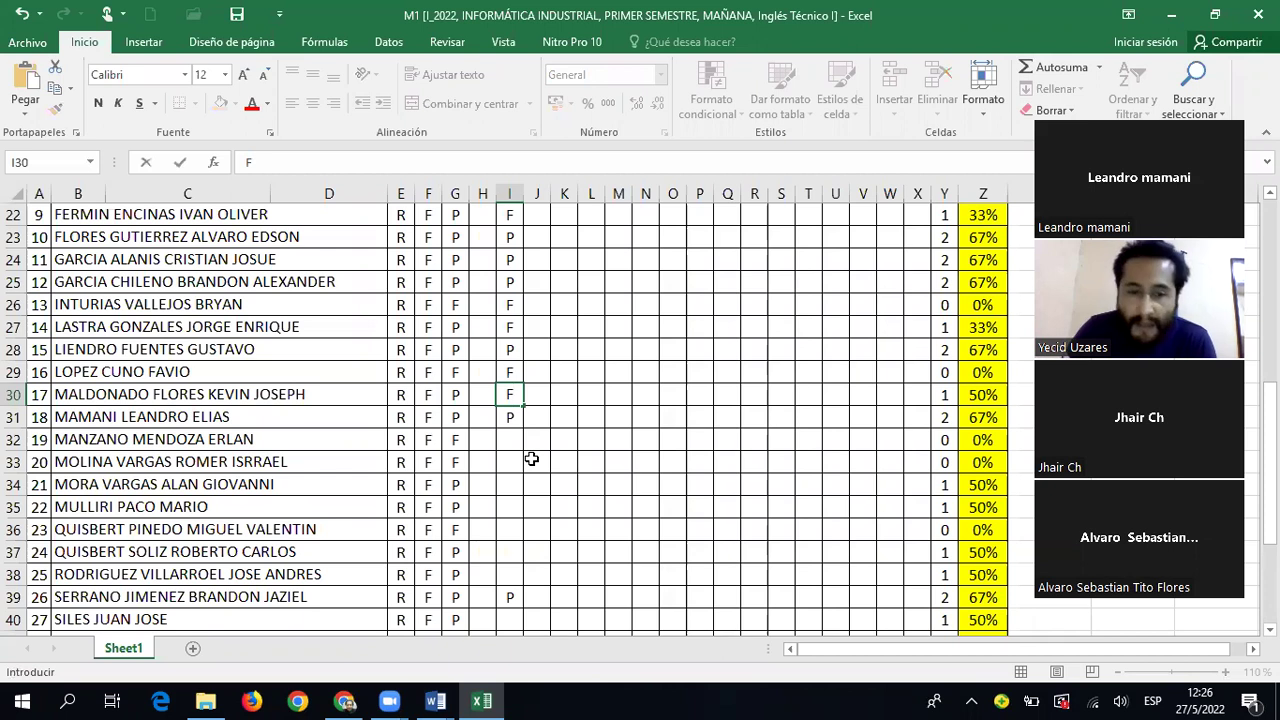
key("Return")
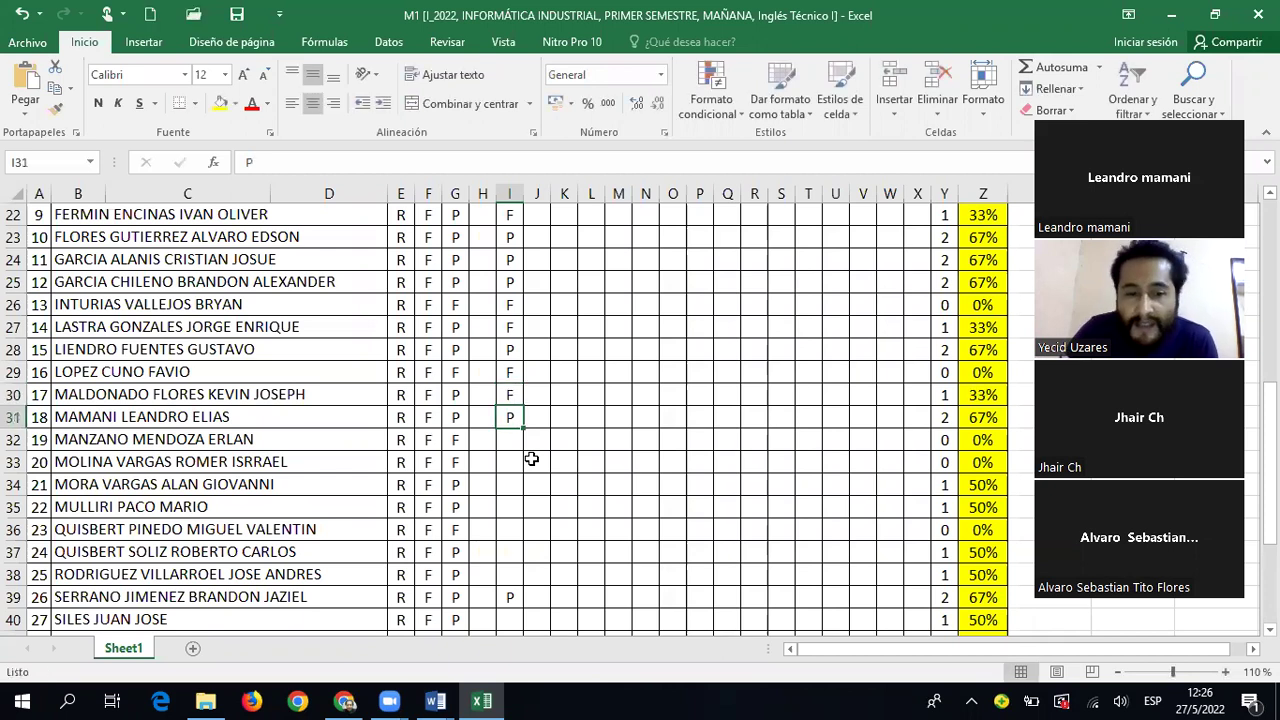
Skip student 18's existing mark and enter F in cell I32 to mark student 19 as absent on 27/V/22
key("Return")
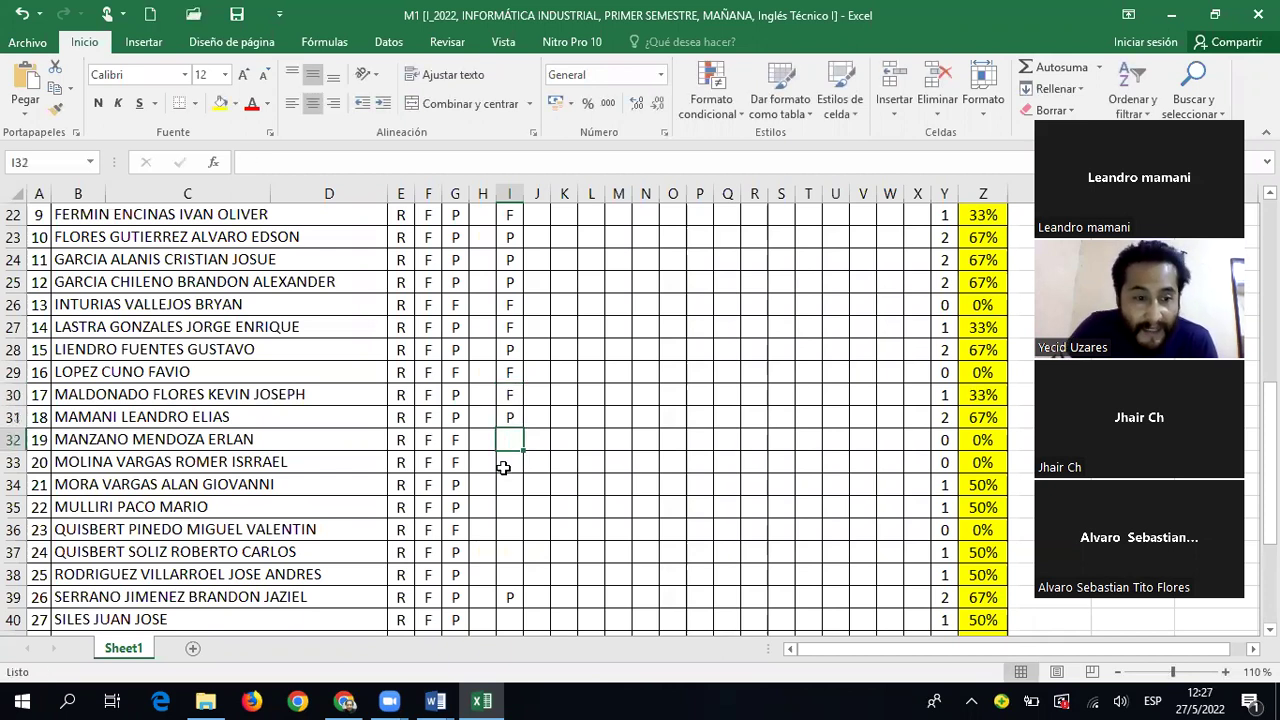
scroll(591, 385, "down", 2)
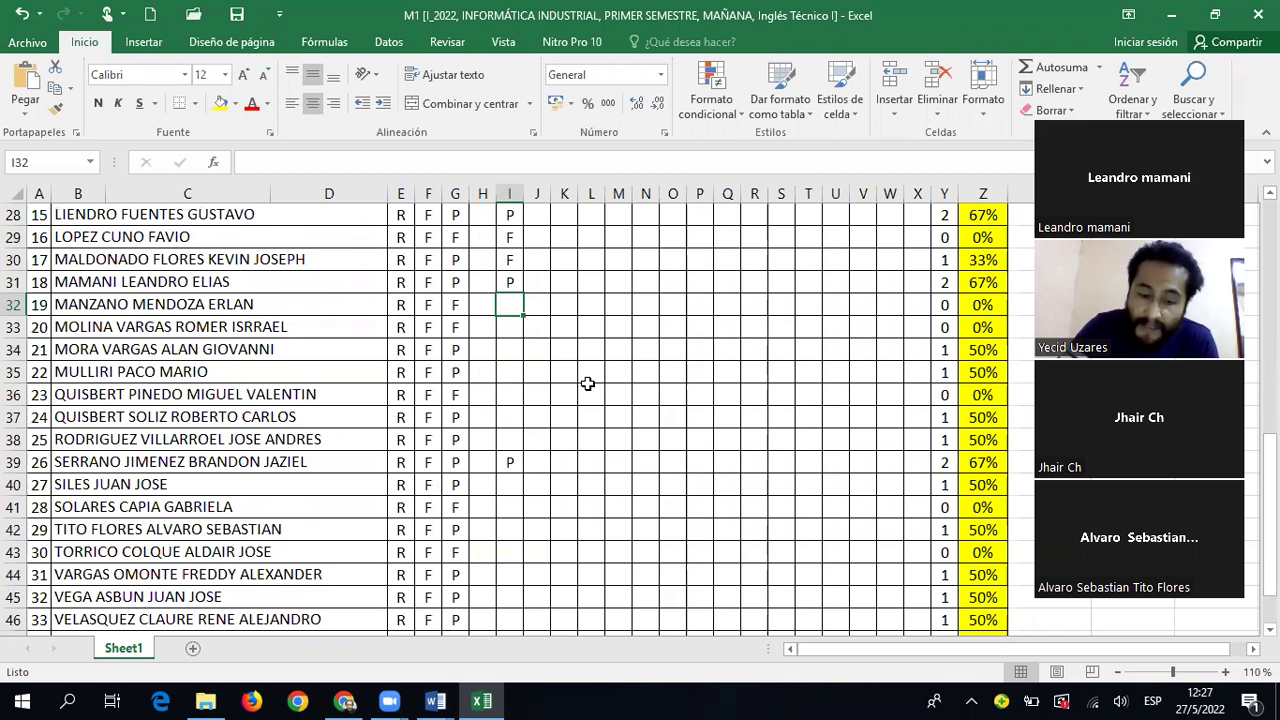
type("F")
key("Return")
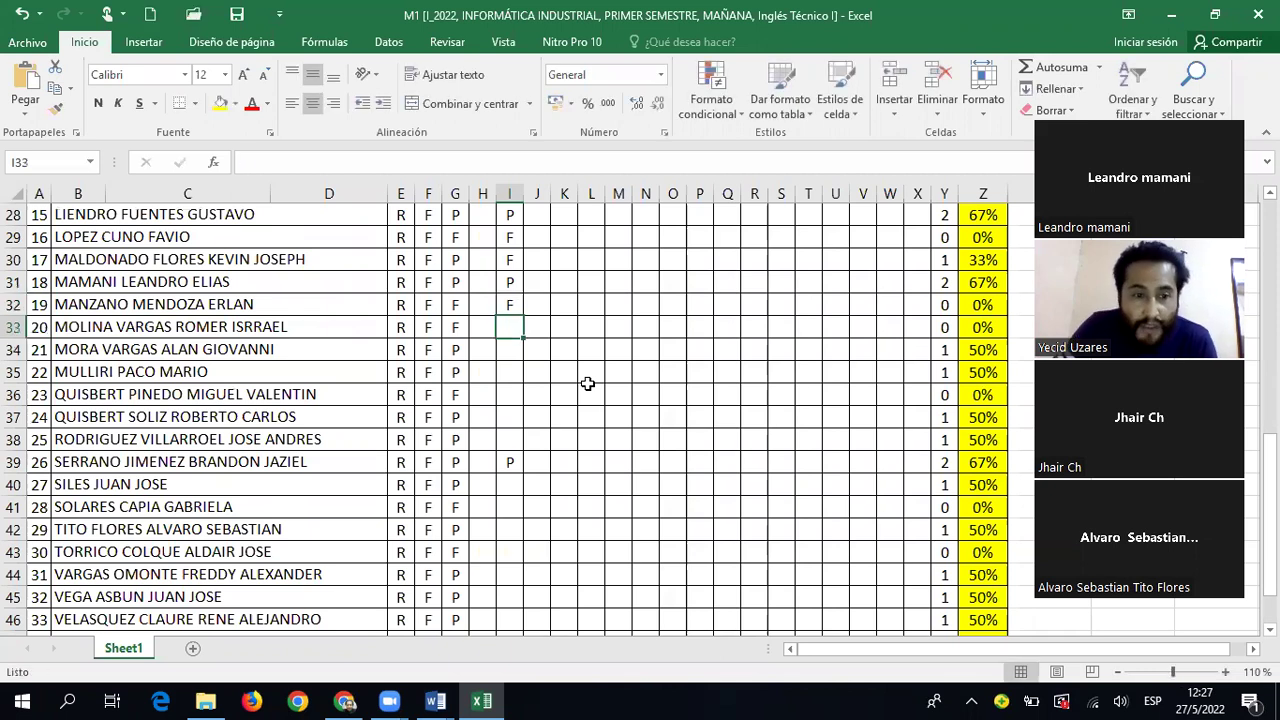
scroll(743, 404, "down", 1)
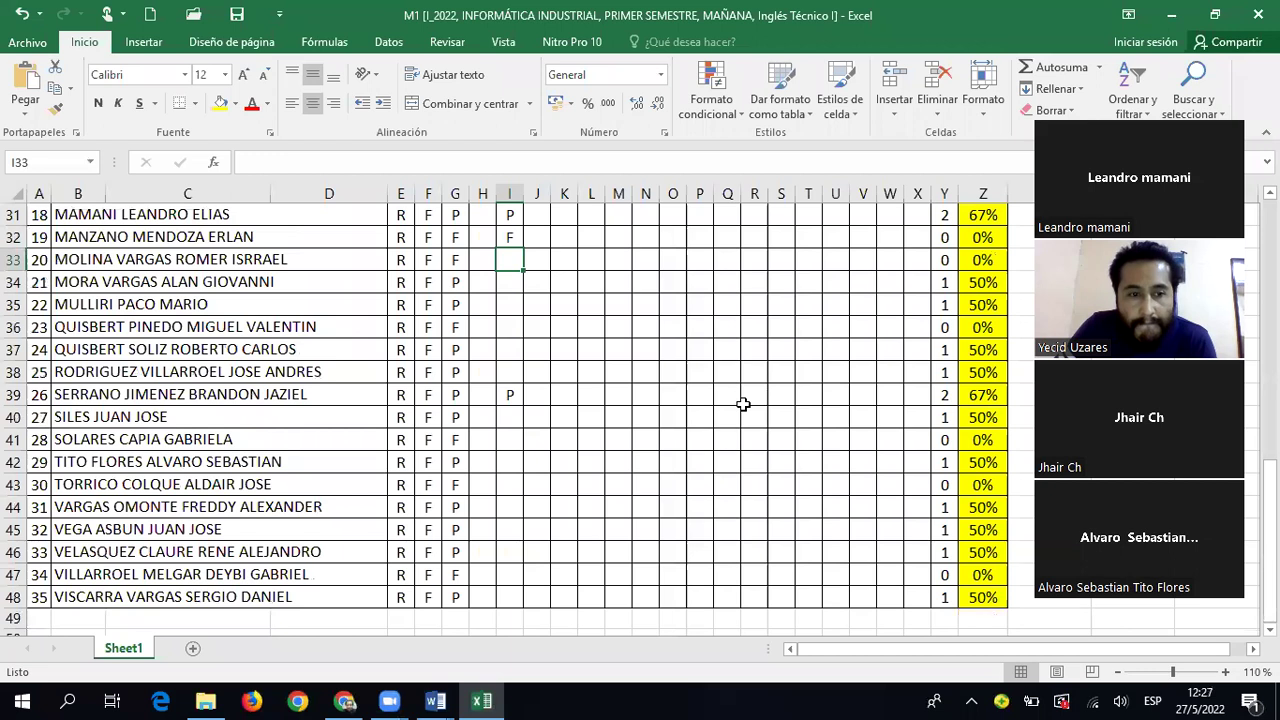
Enter F in cells I33 and I34 for students 20 and 21, and P in cell I35 for student 22
type("F")
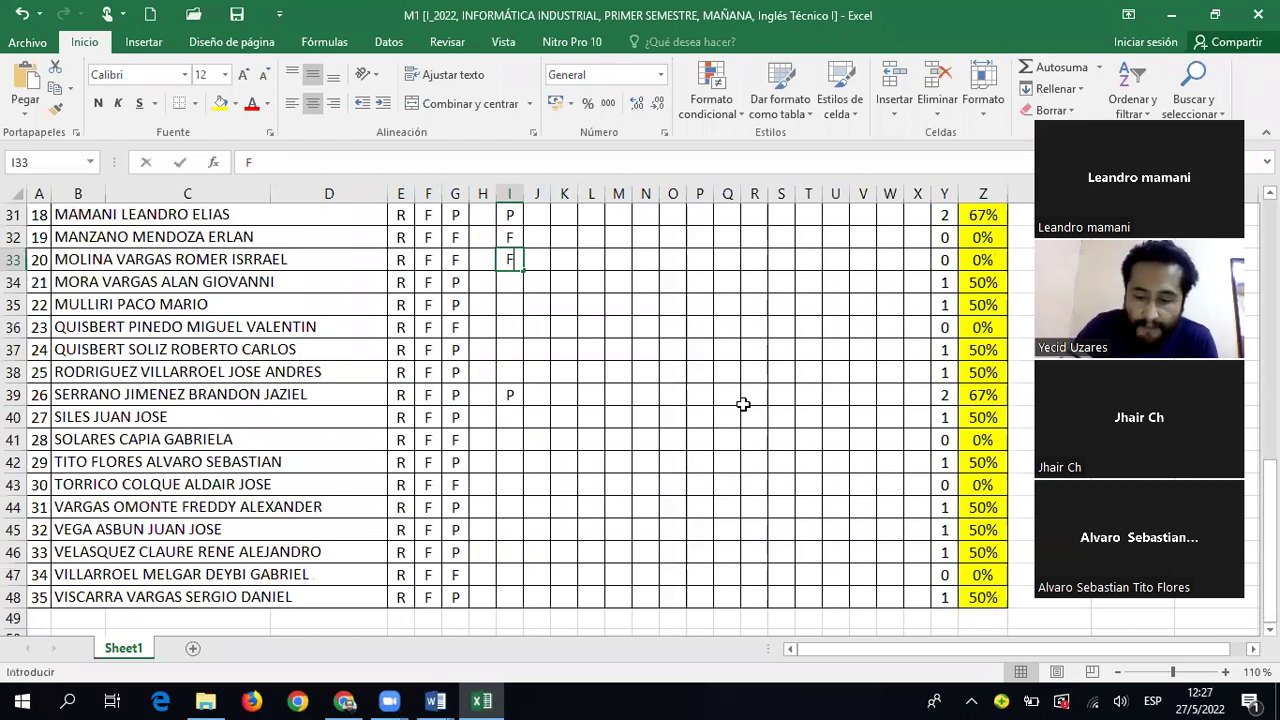
key("Return")
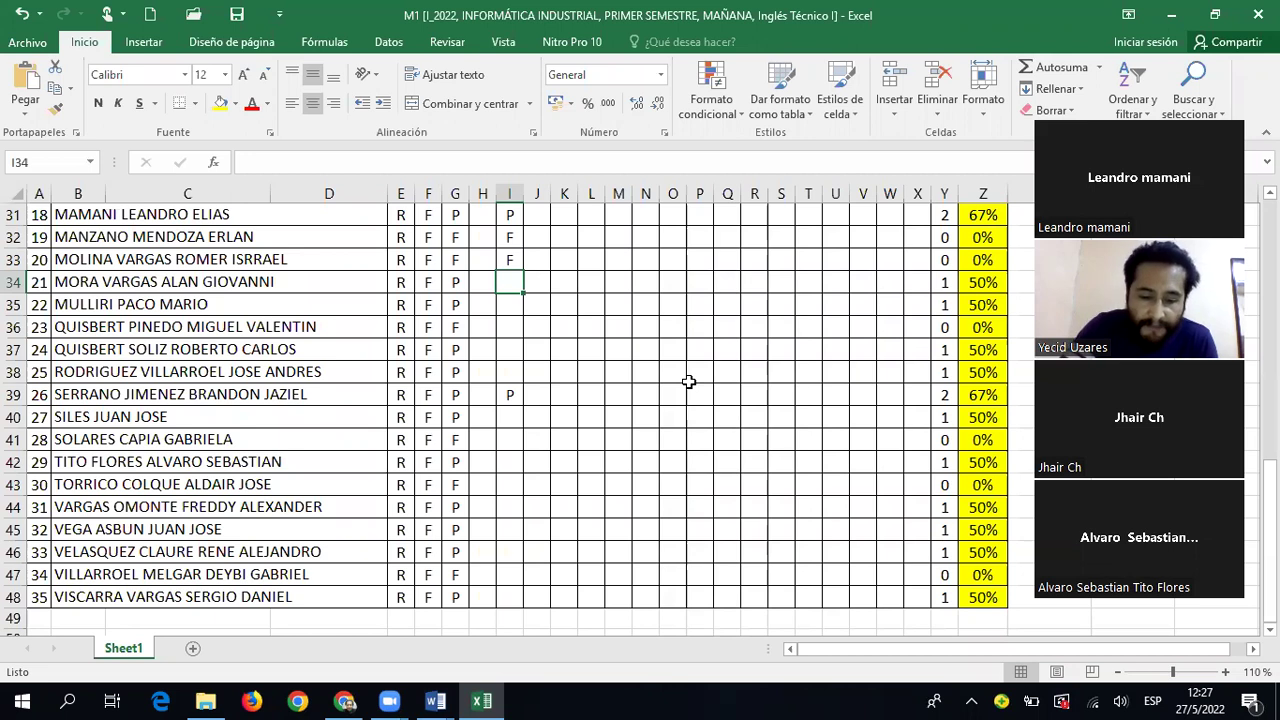
type("F")
key("Return")
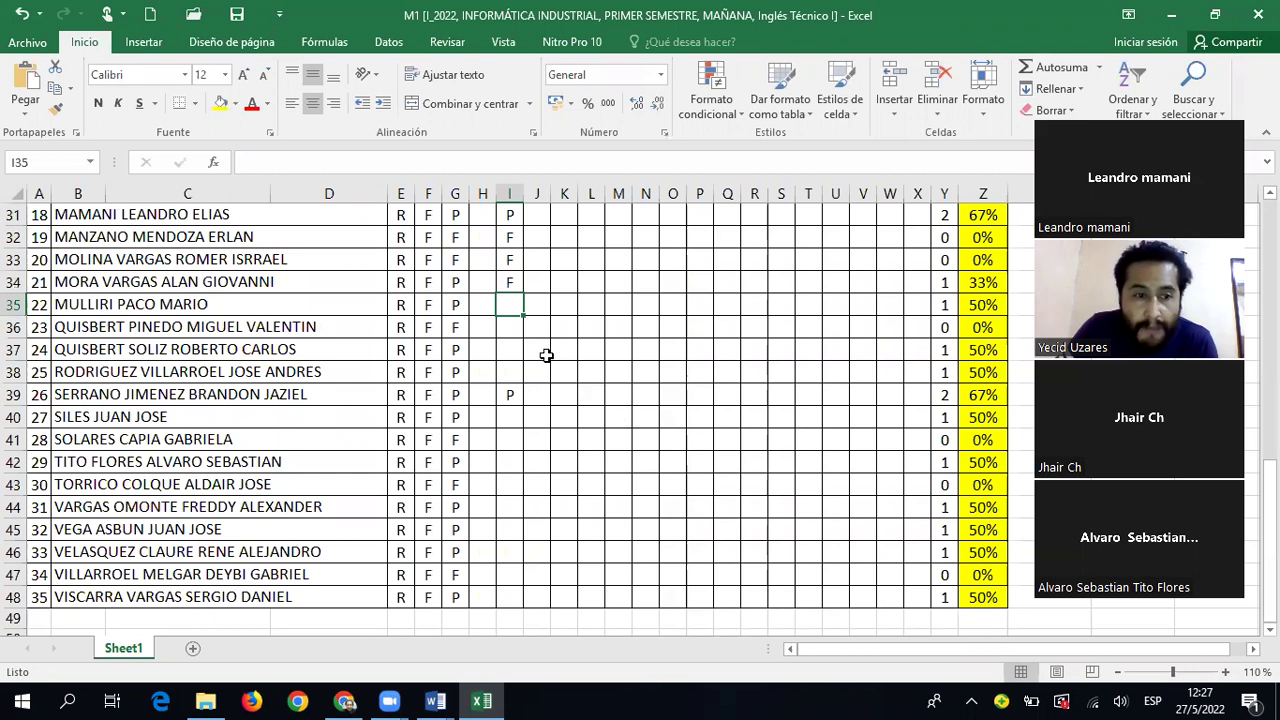
type("P")
key("Return")
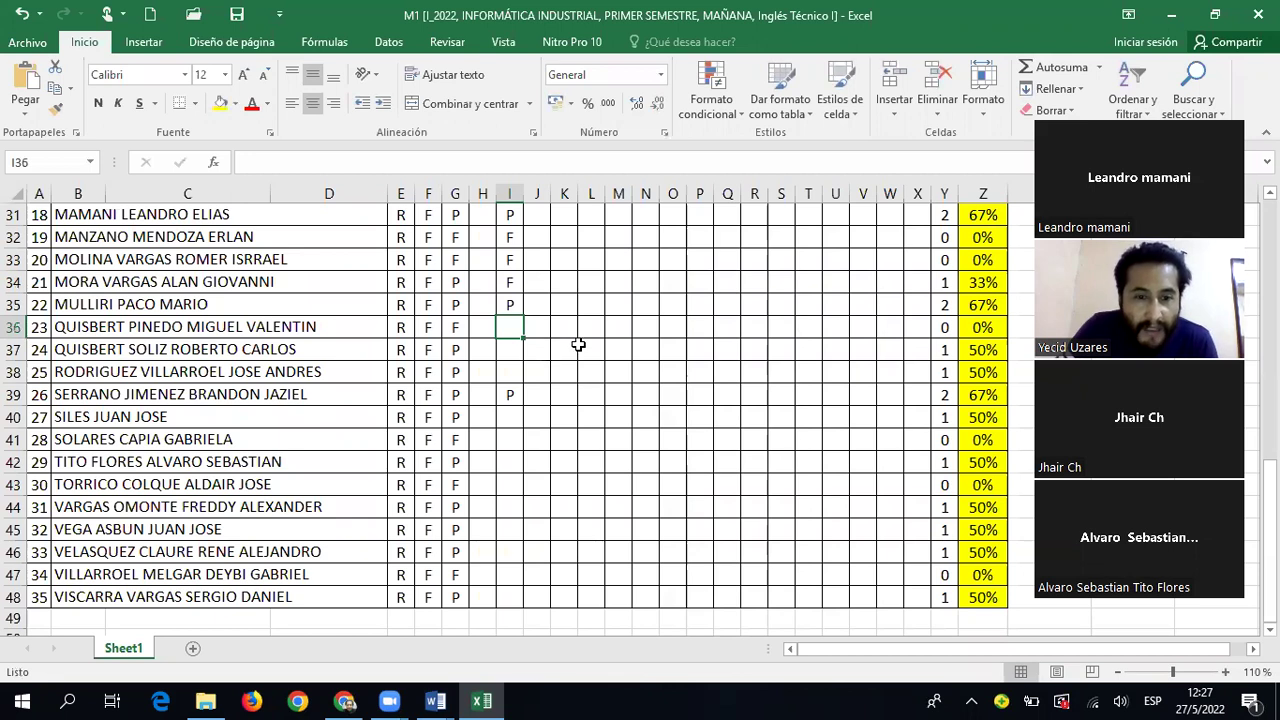
Enter F in cells I36 to I38 for students 23, 24 and 25, and skip student 26's existing mark
scroll(578, 344, "down", 1)
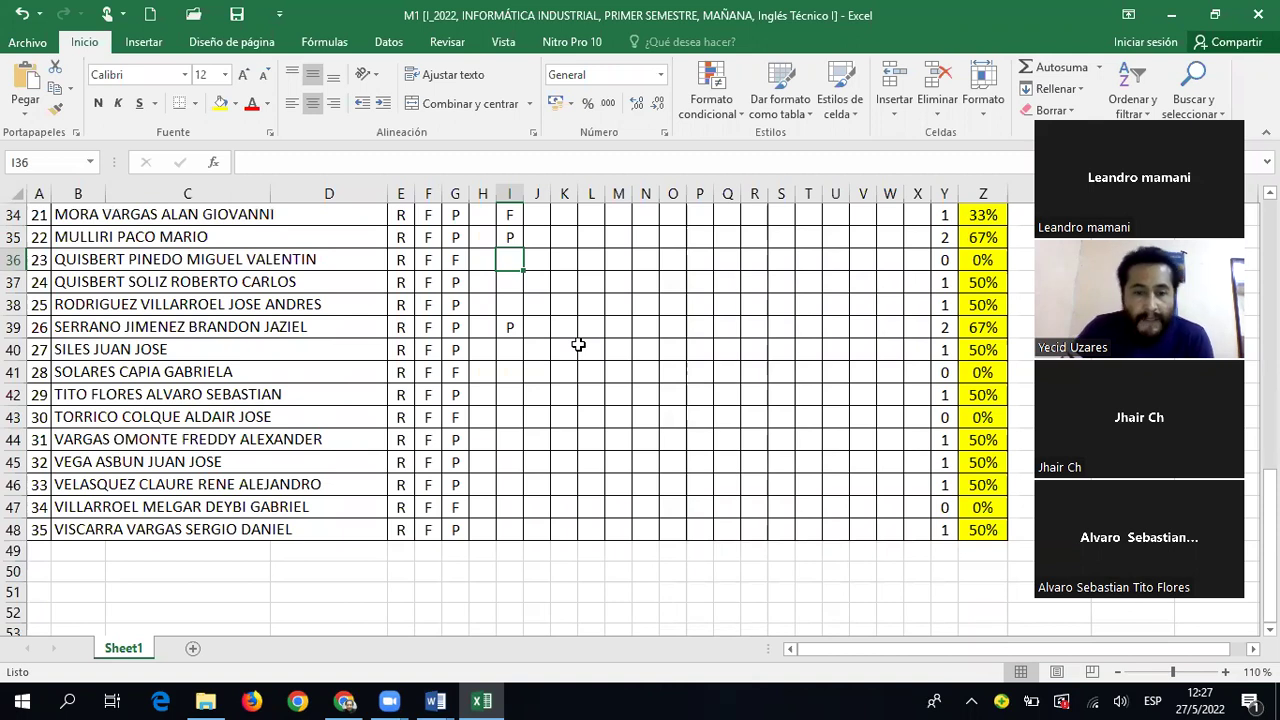
type("F")
key("Return")
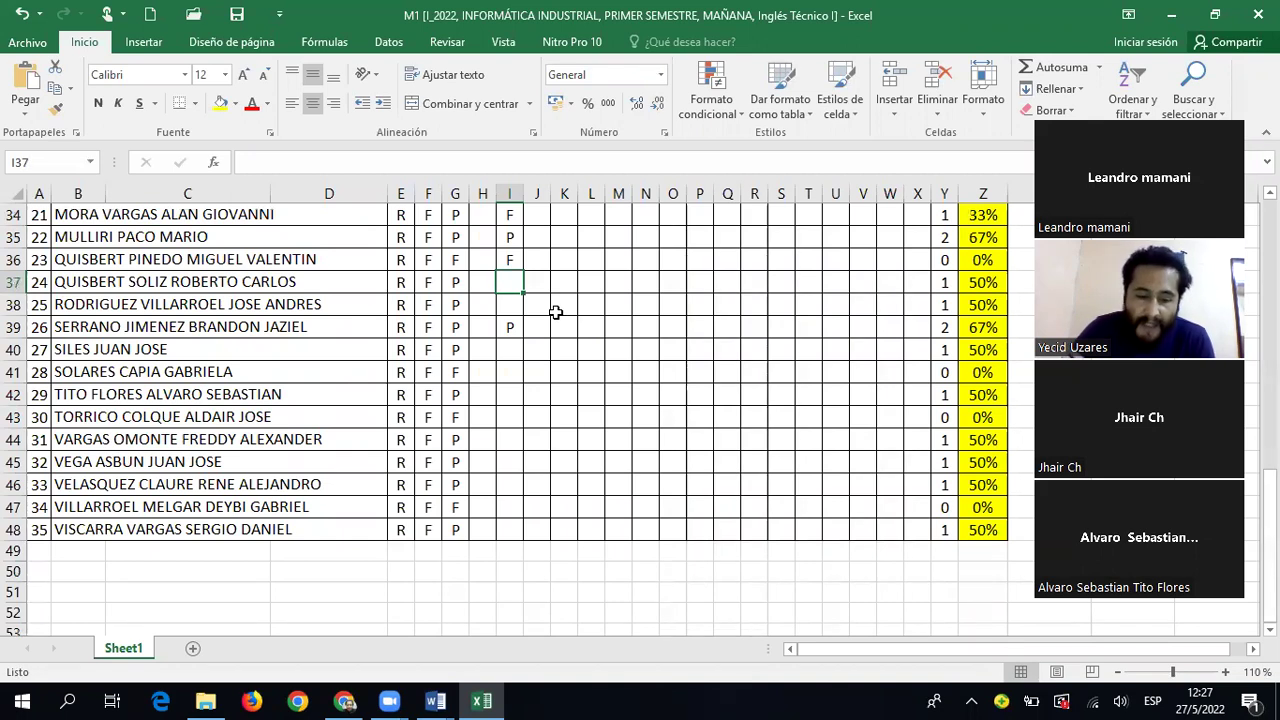
type("F")
key("Return")
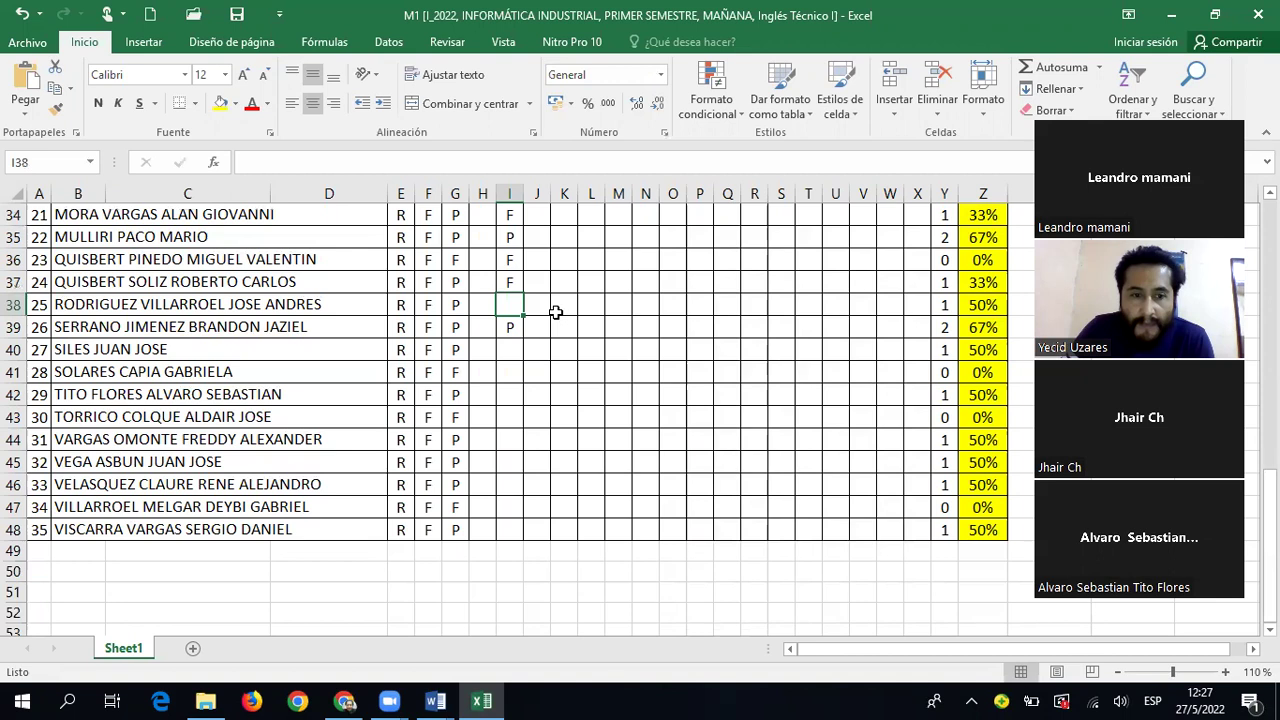
type("F")
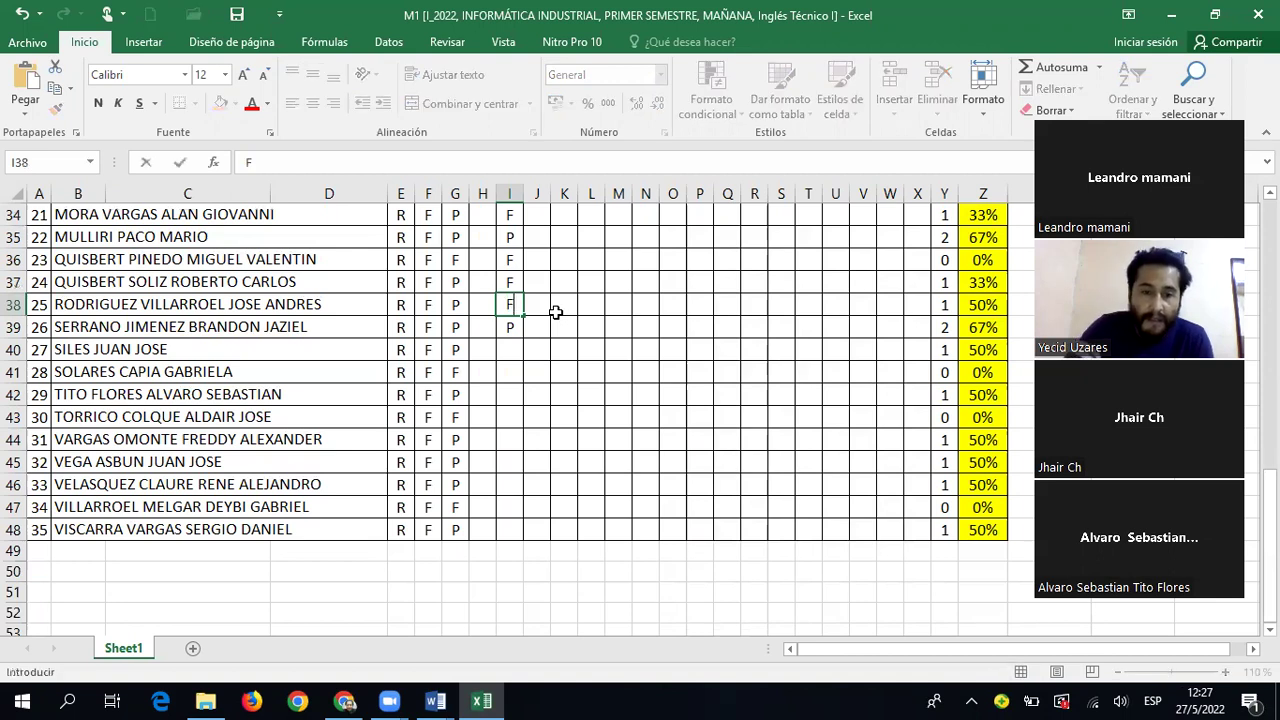
key("Return")
key("Return")
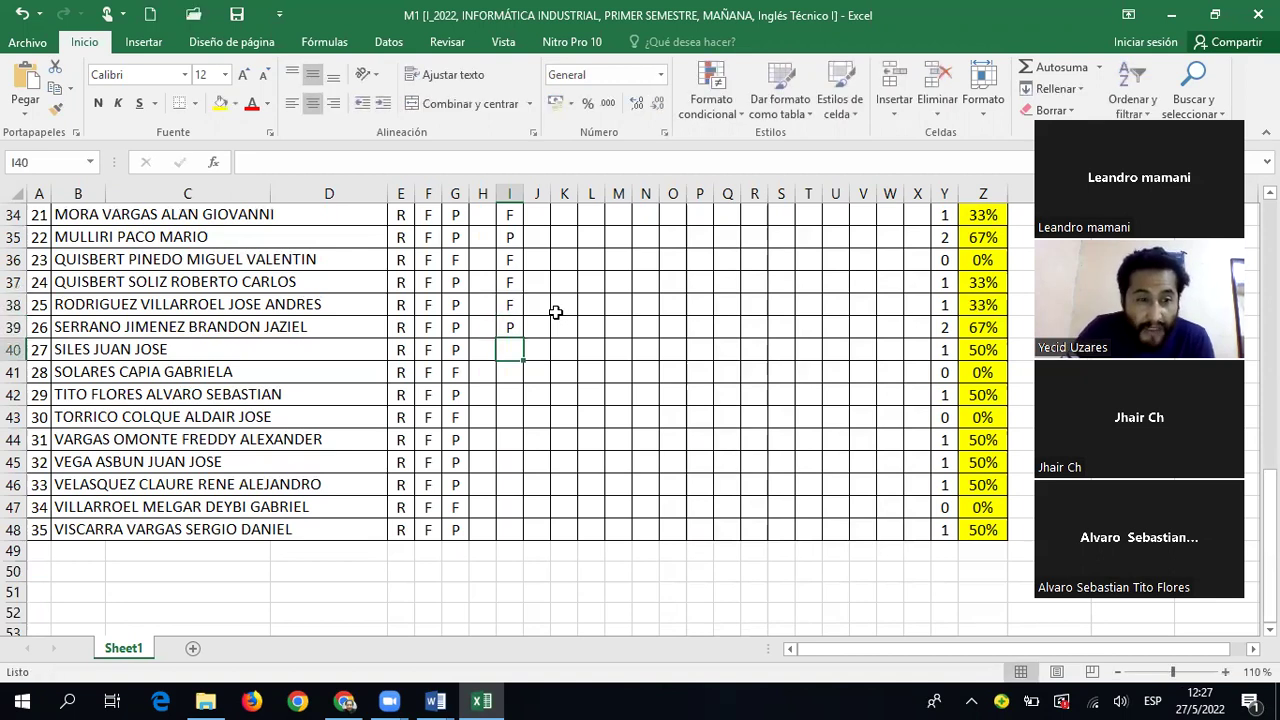
Enter F in cells I40 and I41 to mark students 27 and 28 as absent on 27/V/22
scroll(597, 310, "down", 1)
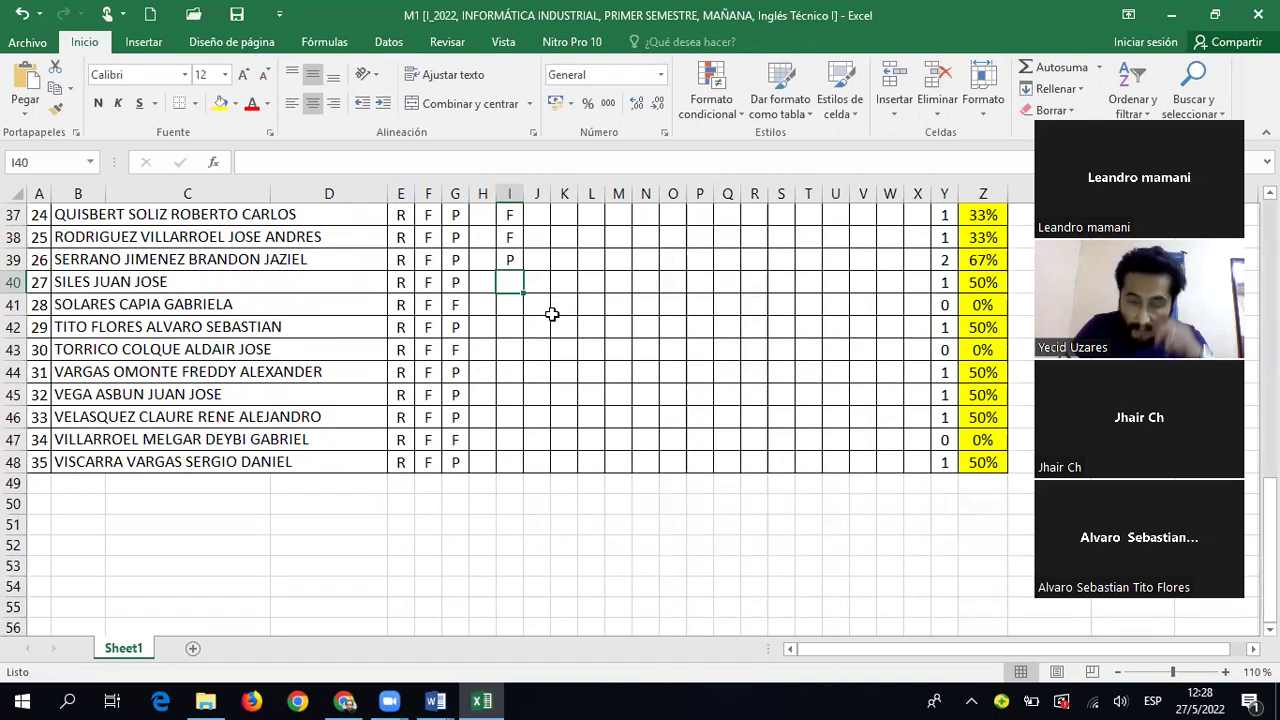
type("F")
key("Return")
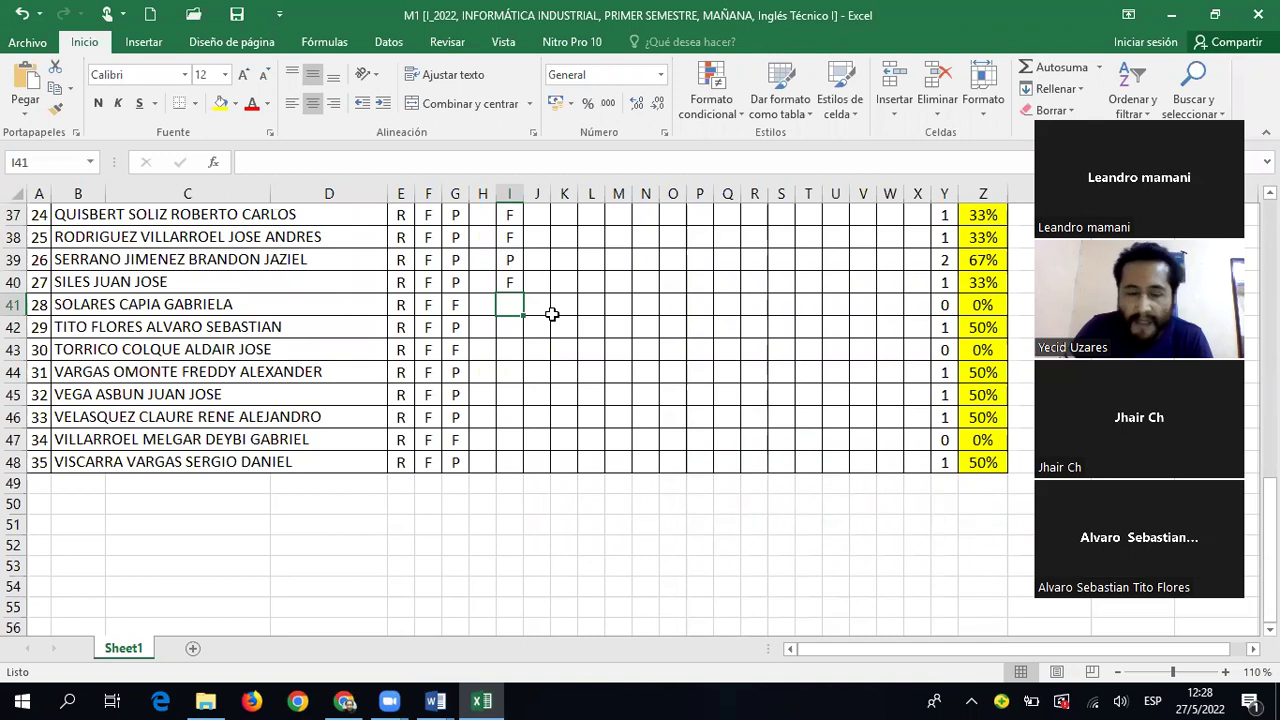
type("F")
key("Return")
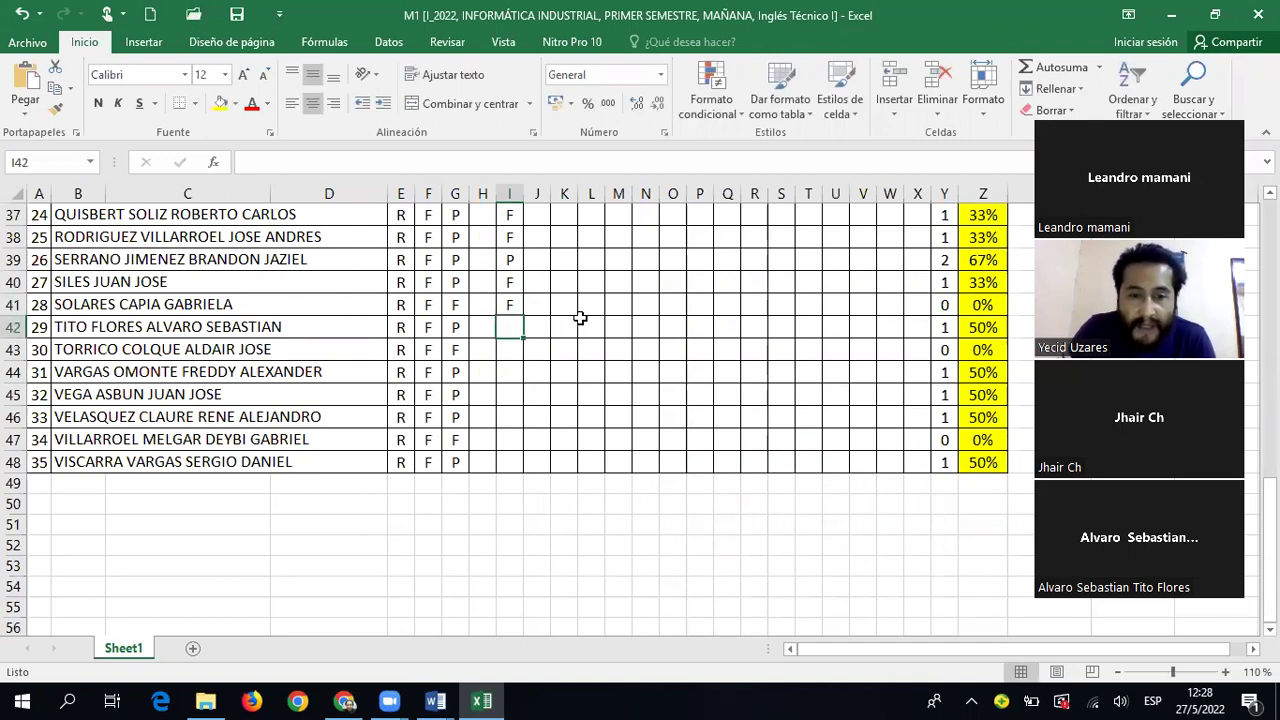
Enter P in cell I42 for student 29 and F in cell I43 for student 30
scroll(575, 322, "down", 1)
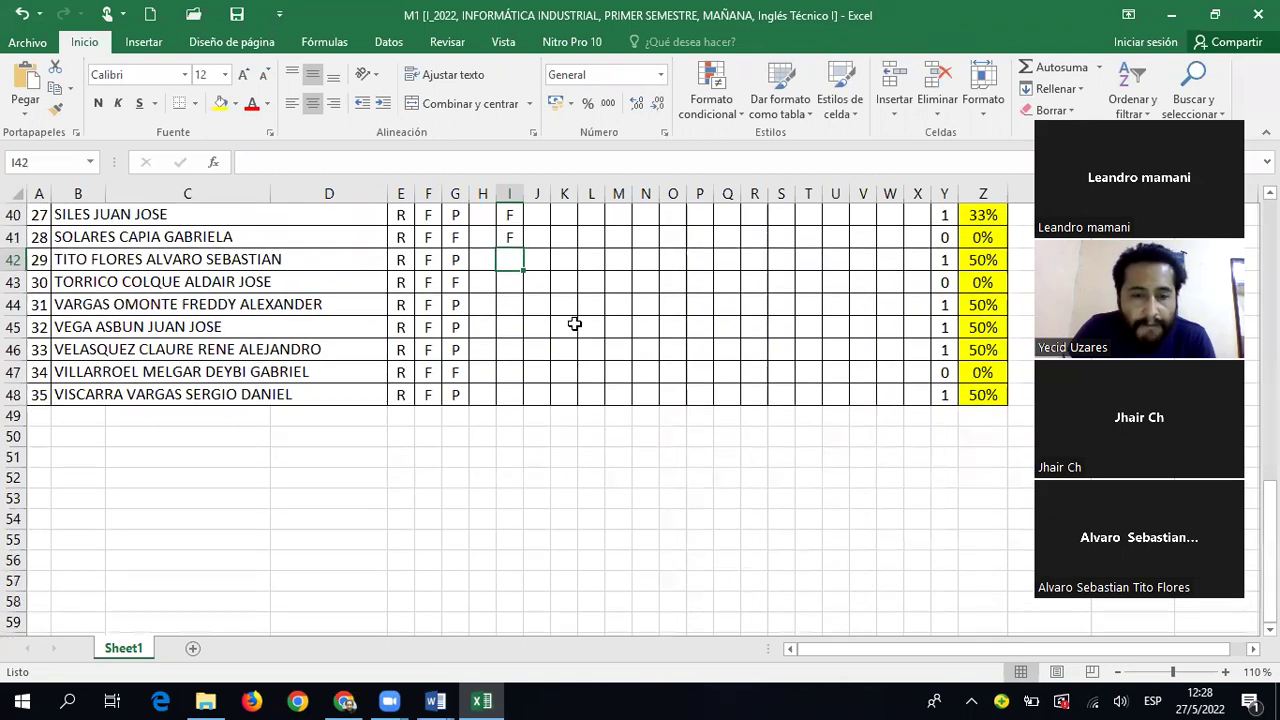
type("P")
key("Return")
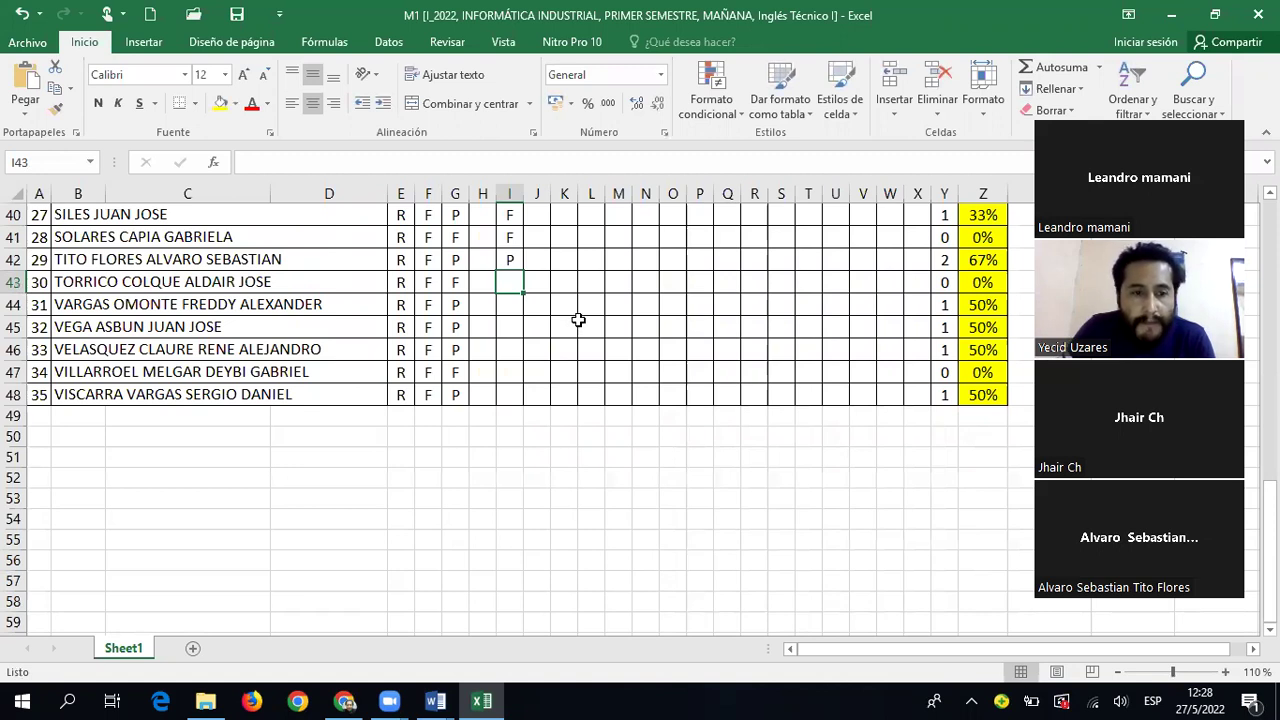
type("F")
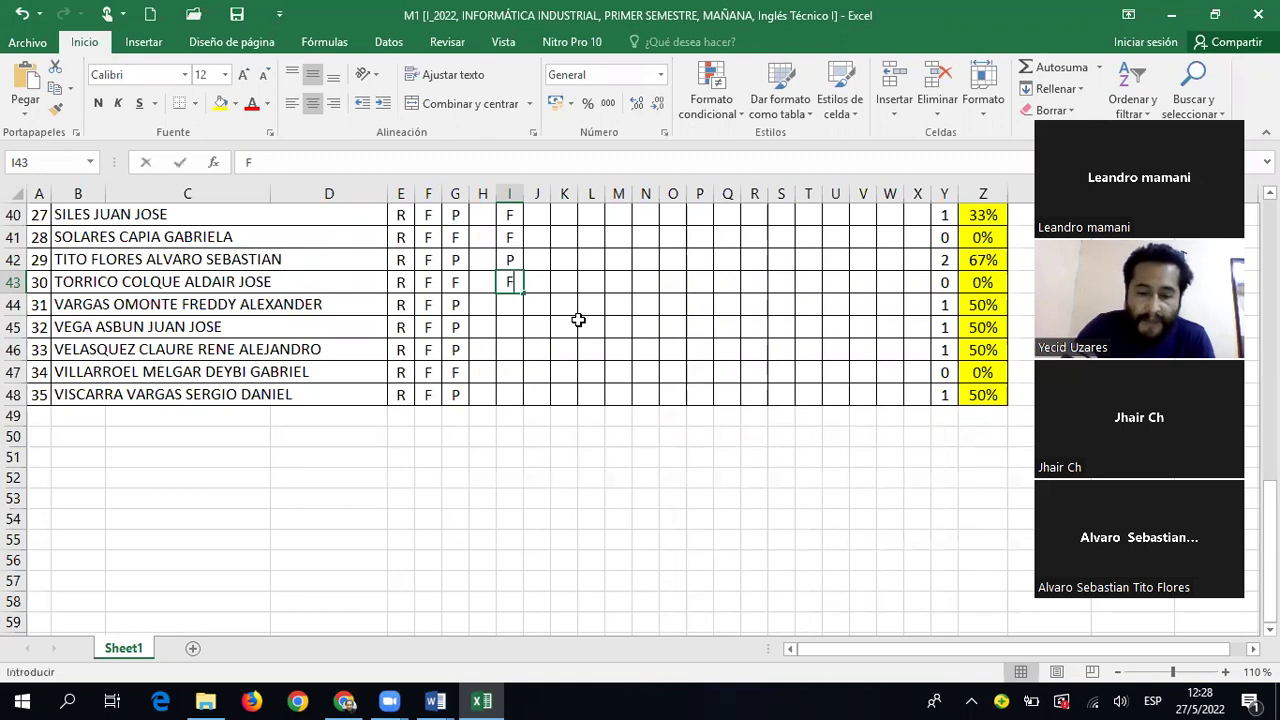
key("Return")
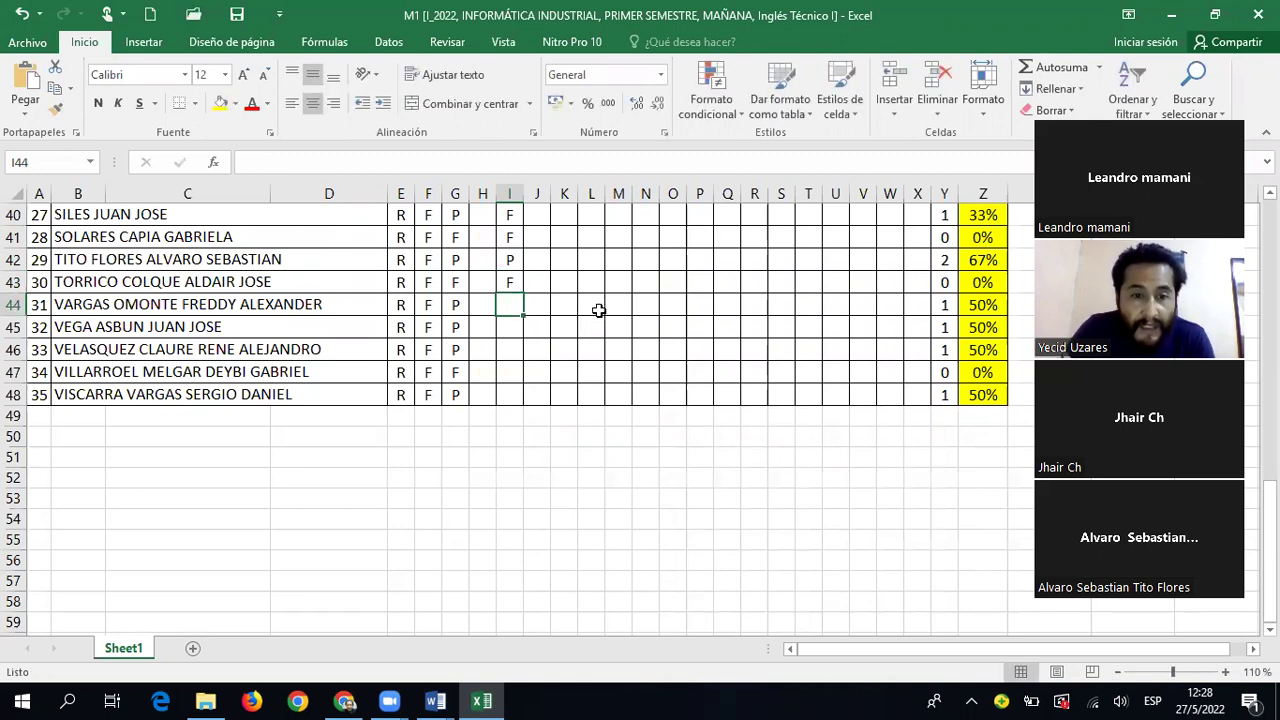
Enter F in cells I44 and I45 to mark students 31 and 32 as absent on 27/V/22
scroll(596, 312, "down", 1)
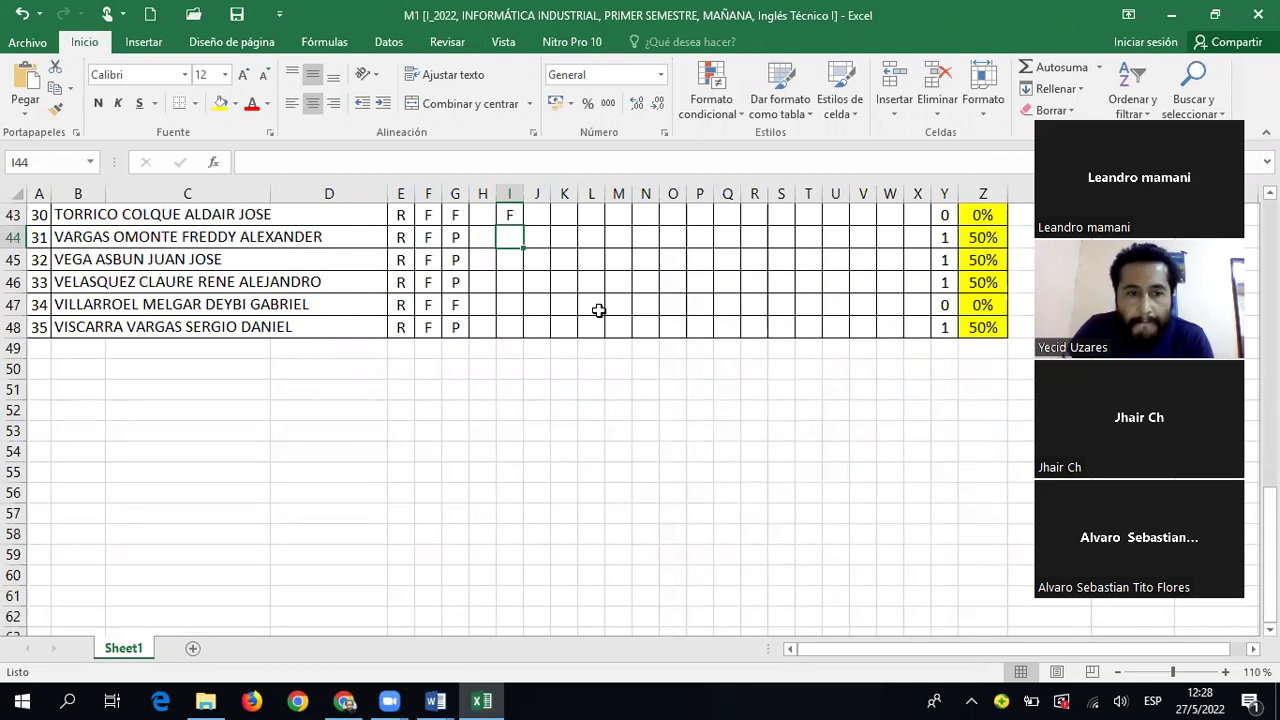
type("F")
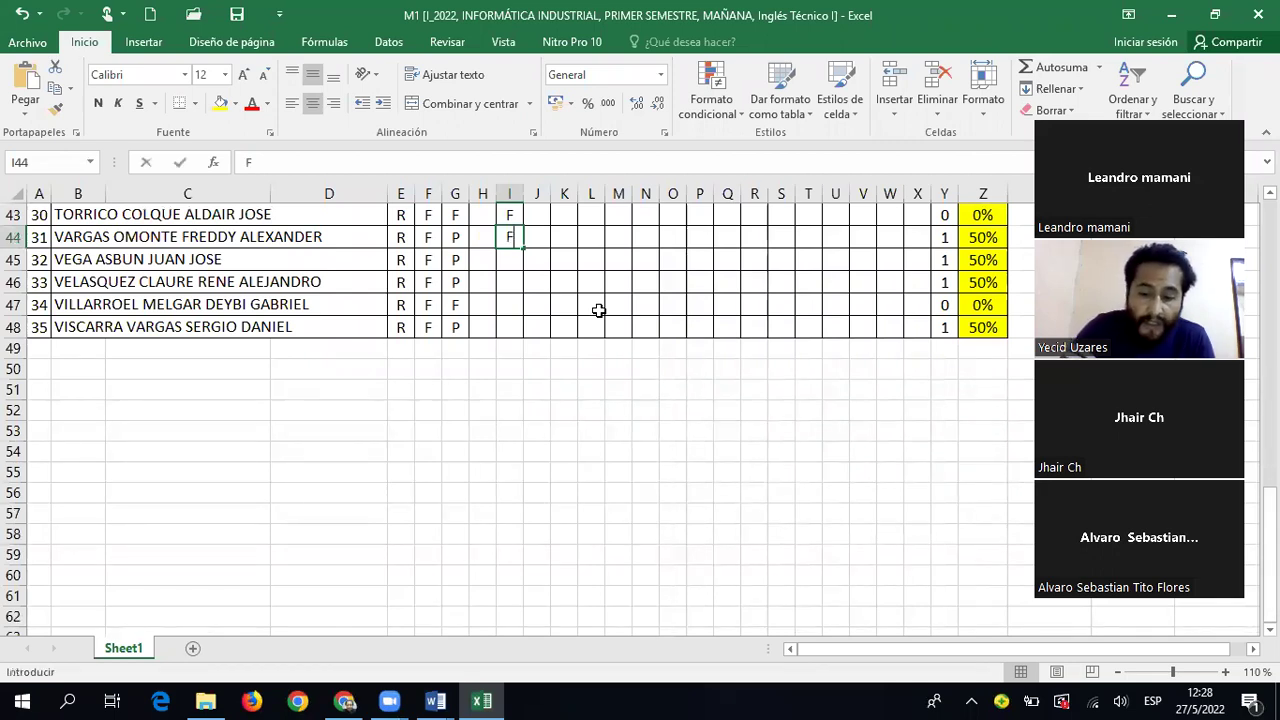
key("Return")
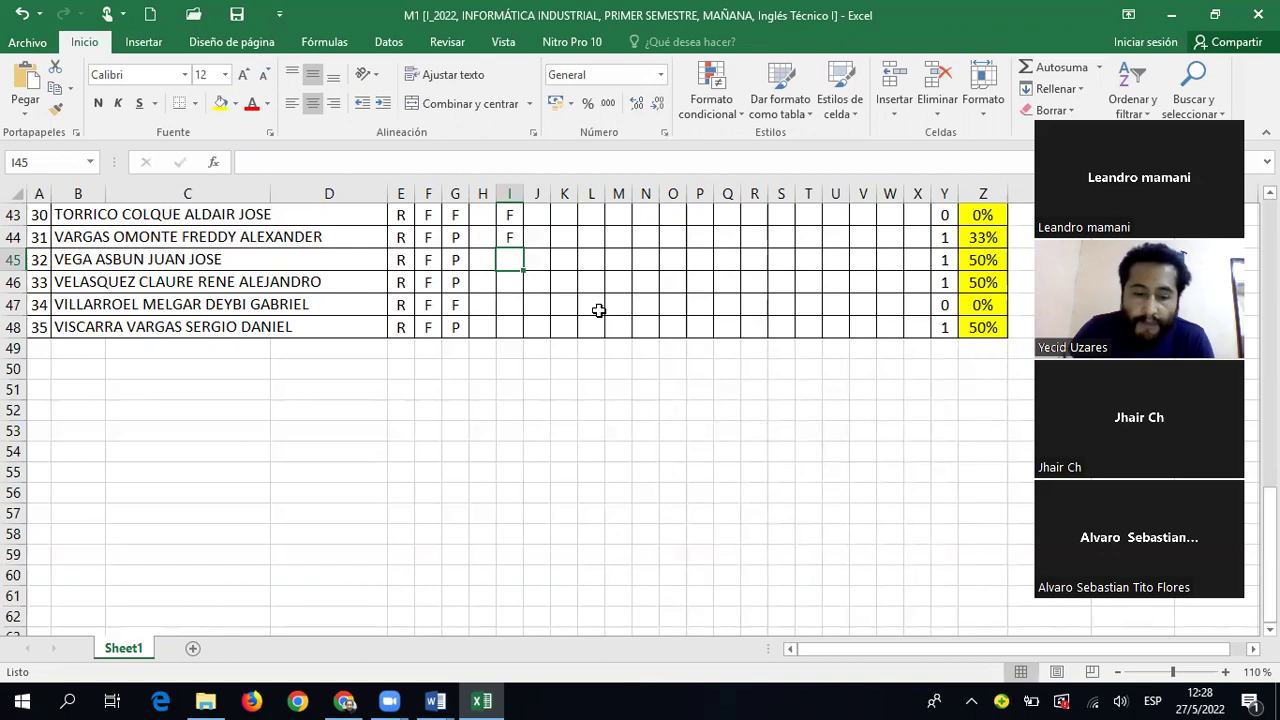
type("F")
key("Return")
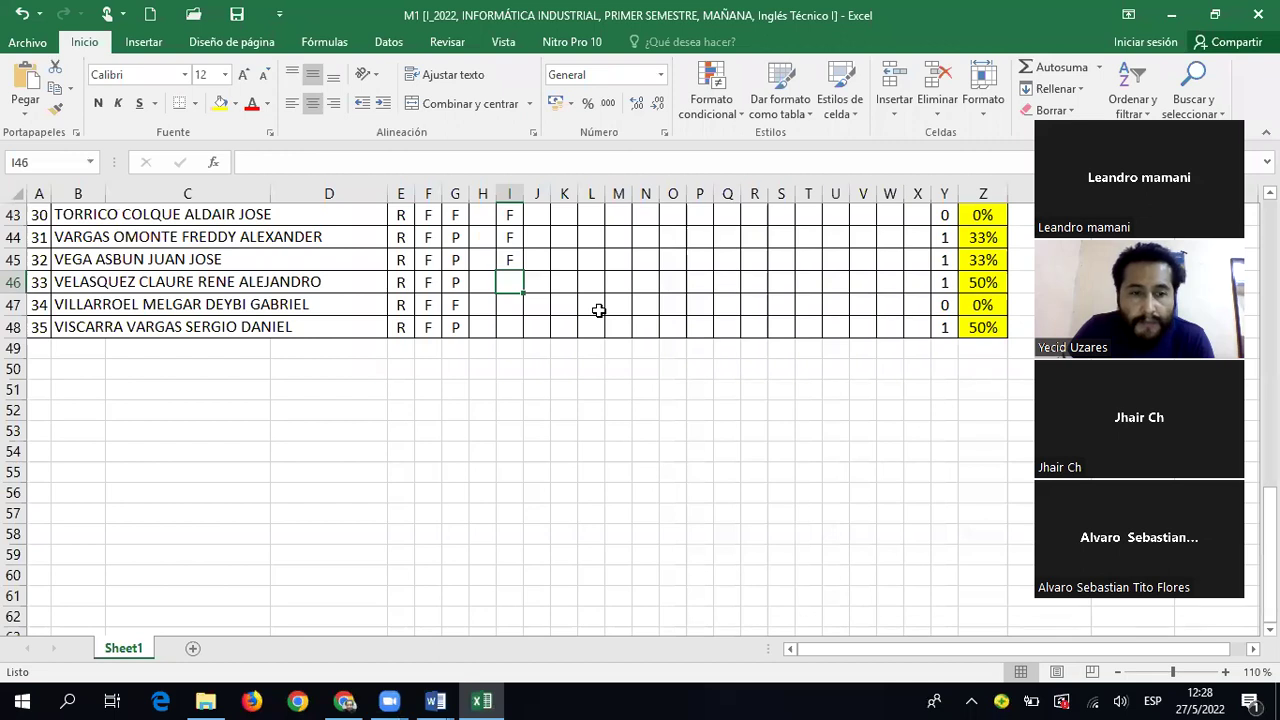
Enter F in cell I46 for student 33 and correct that mark to P
type("F")
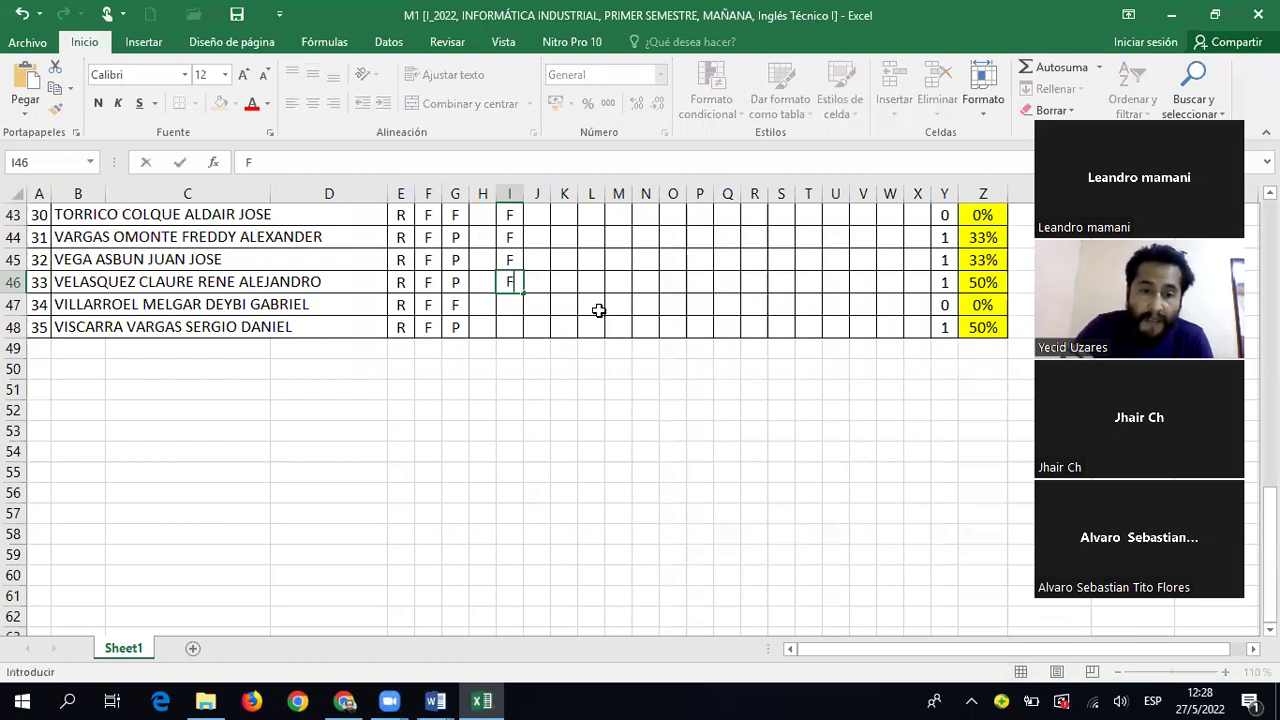
key("Return")
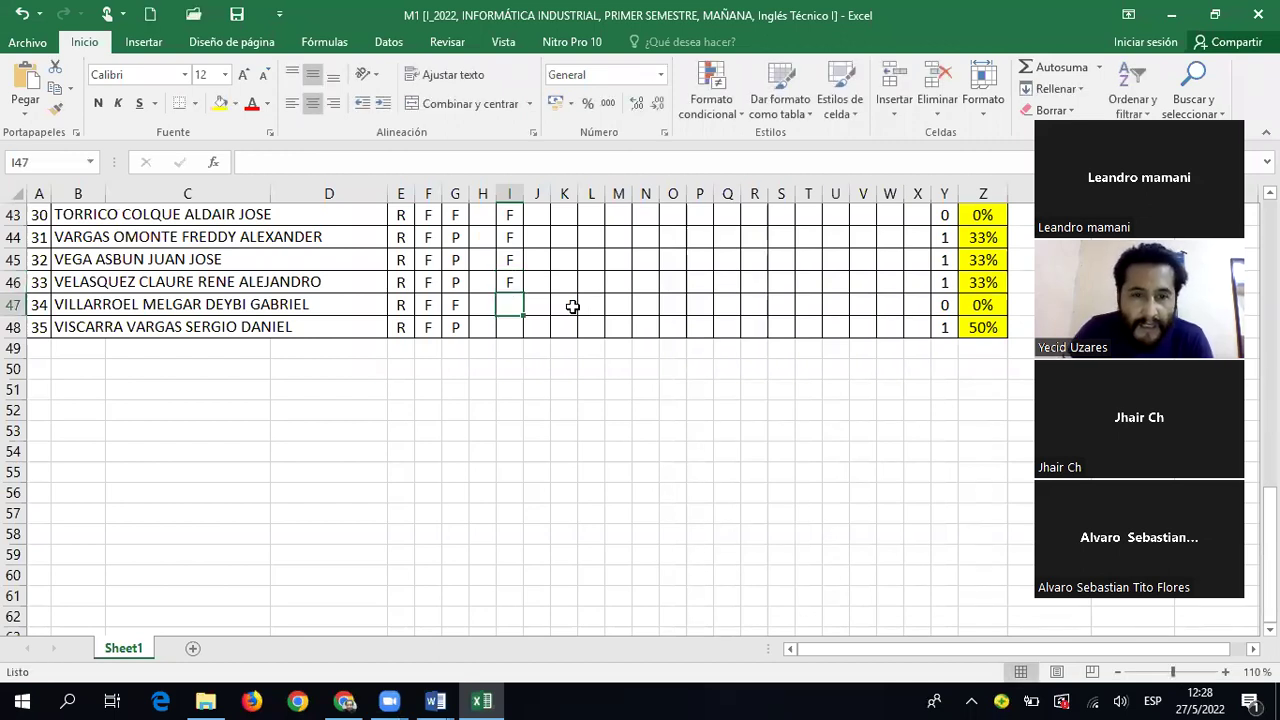
left_click(516, 284)
type("P")
key("Return")
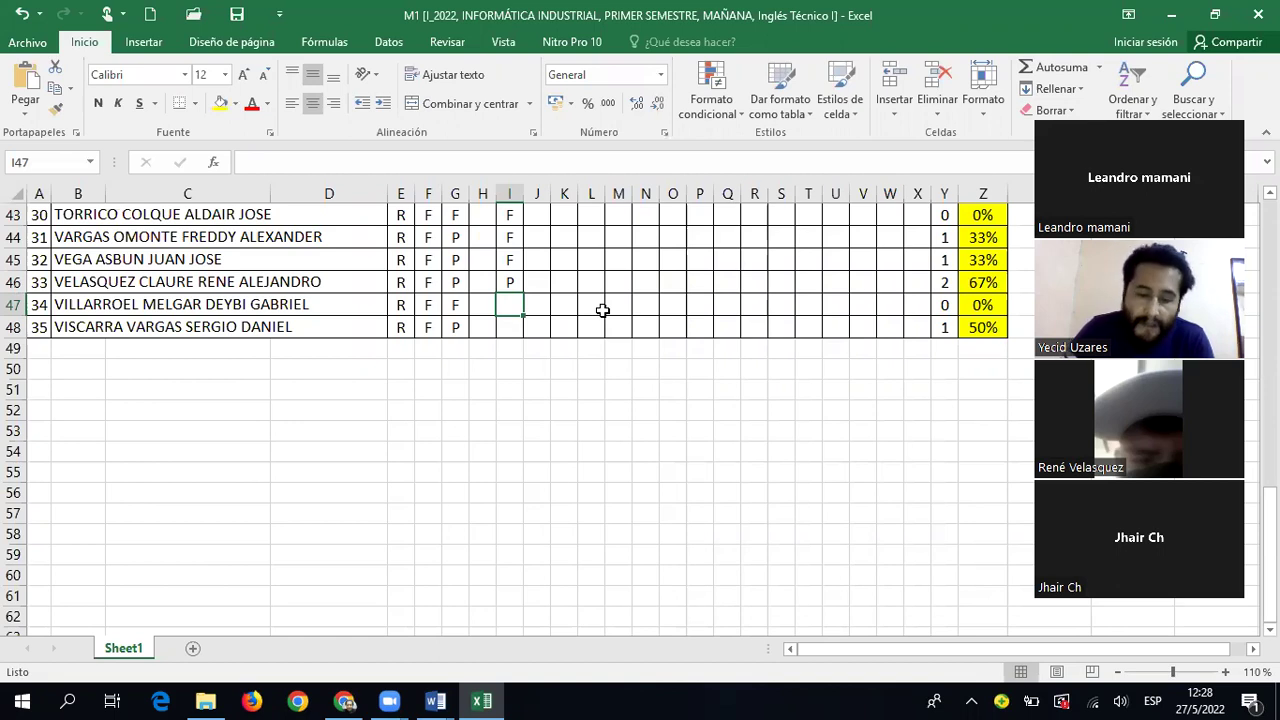
Enter F in cells I47 and I48 to mark students 34 and 35 as absent on 27/V/22
type("F")
key("Return")
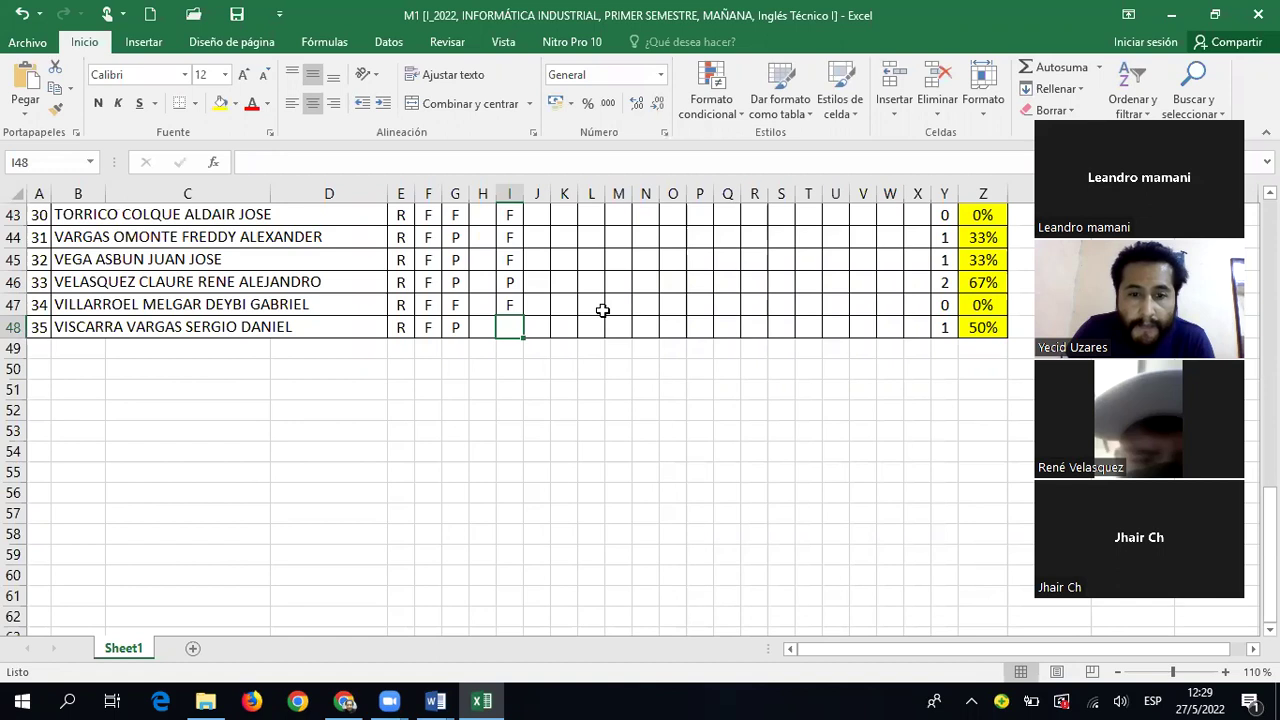
type("F")
left_click(594, 283)
Review the completed 27/V/22 column and change student 1's mark in cell I14 to P
scroll(582, 300, "up", 5)
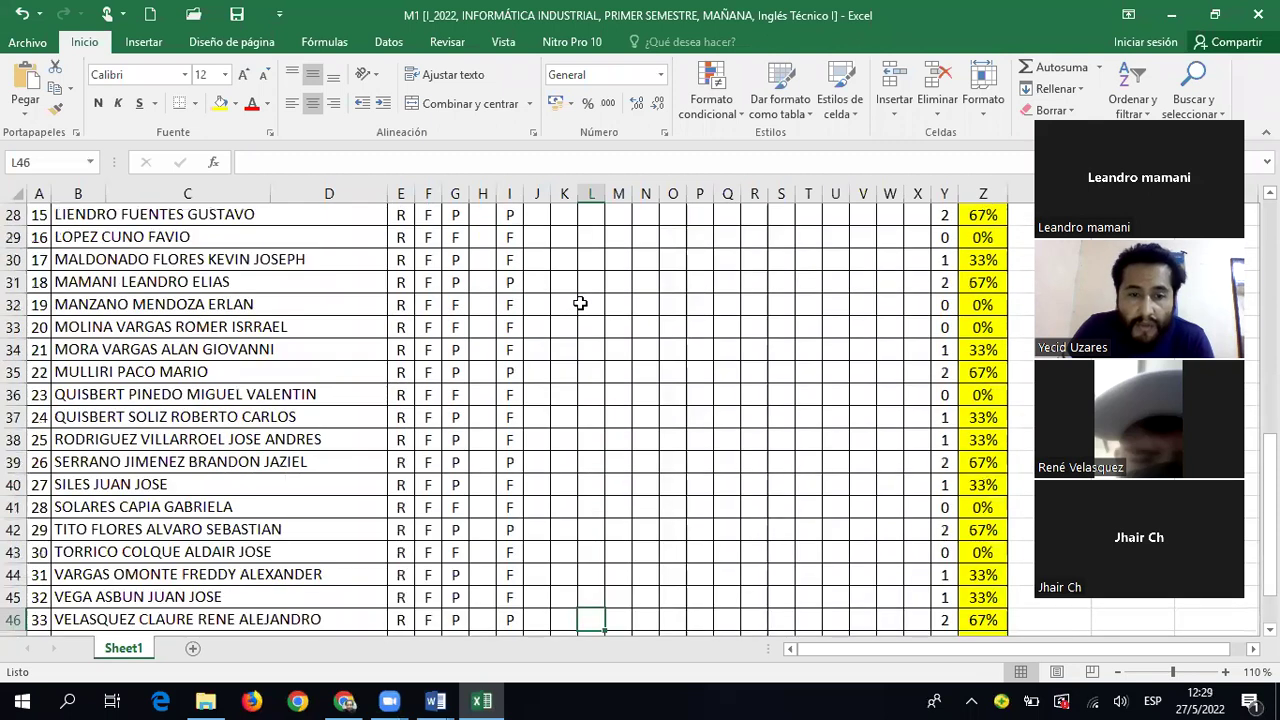
scroll(580, 303, "up", 5)
scroll(580, 330, "down", 2)
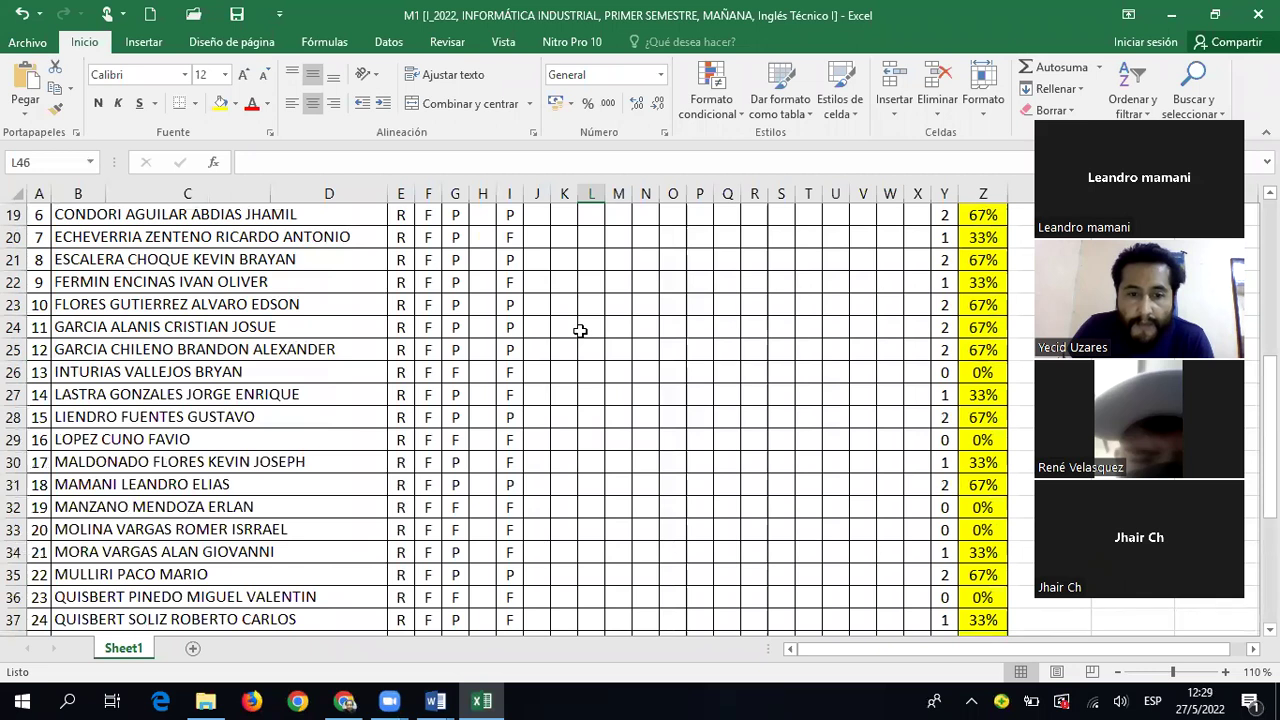
scroll(578, 331, "up", 1)
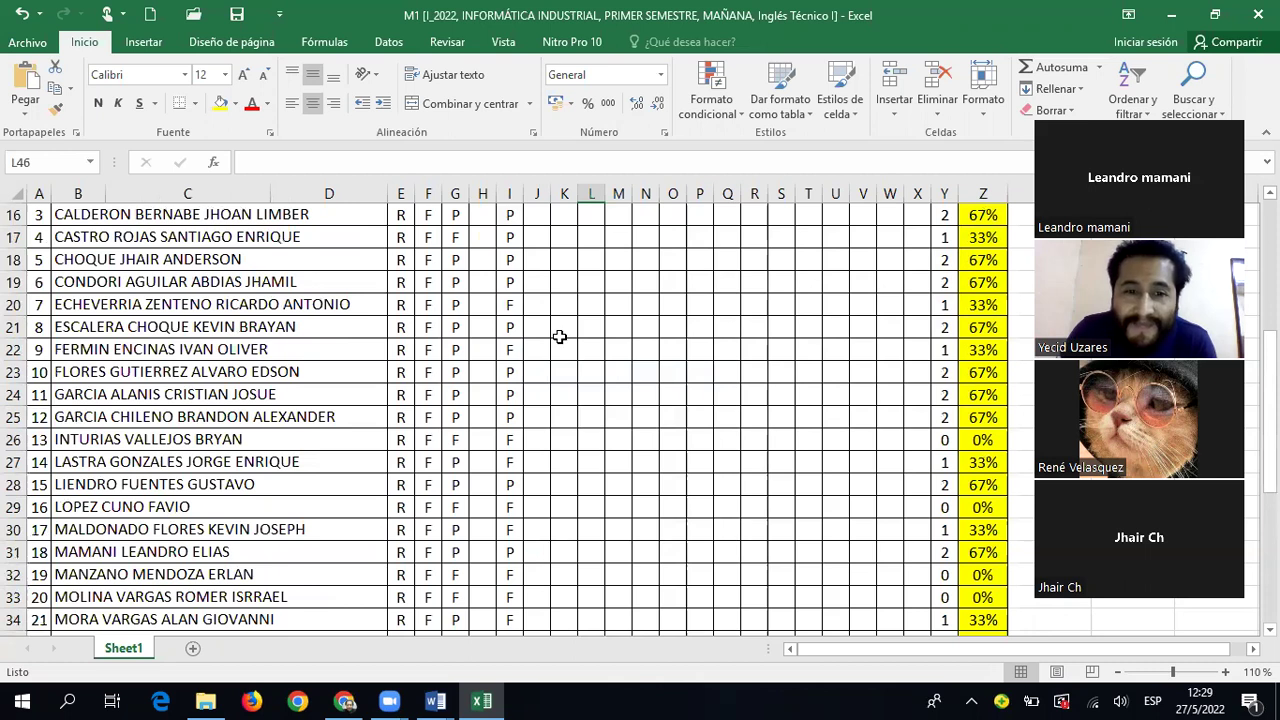
scroll(511, 320, "up", 1)
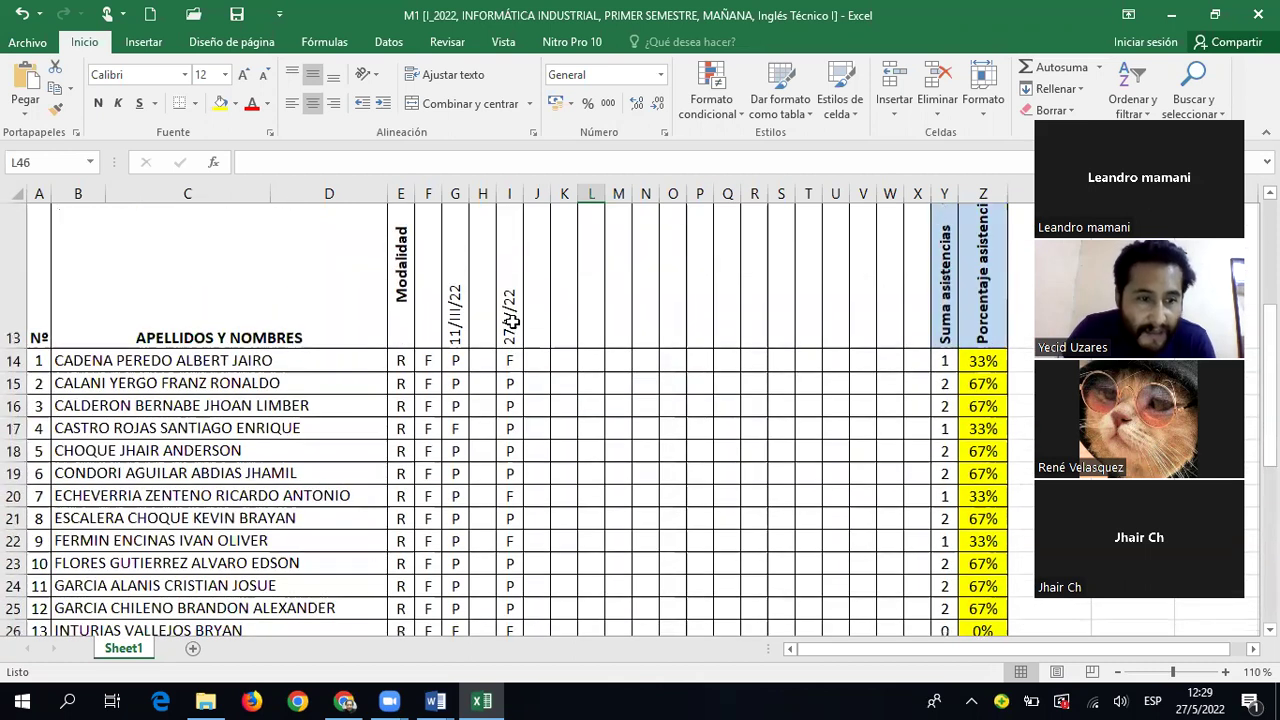
left_click(507, 362)
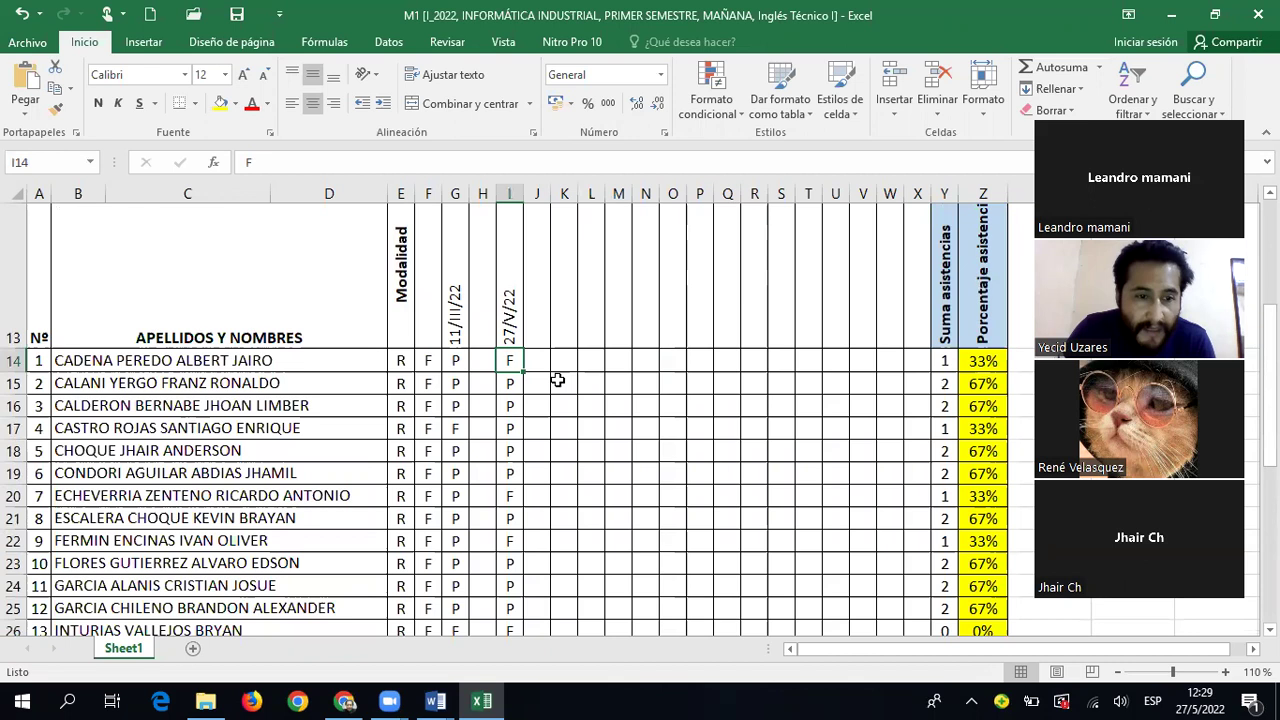
type("P")
key("Return")
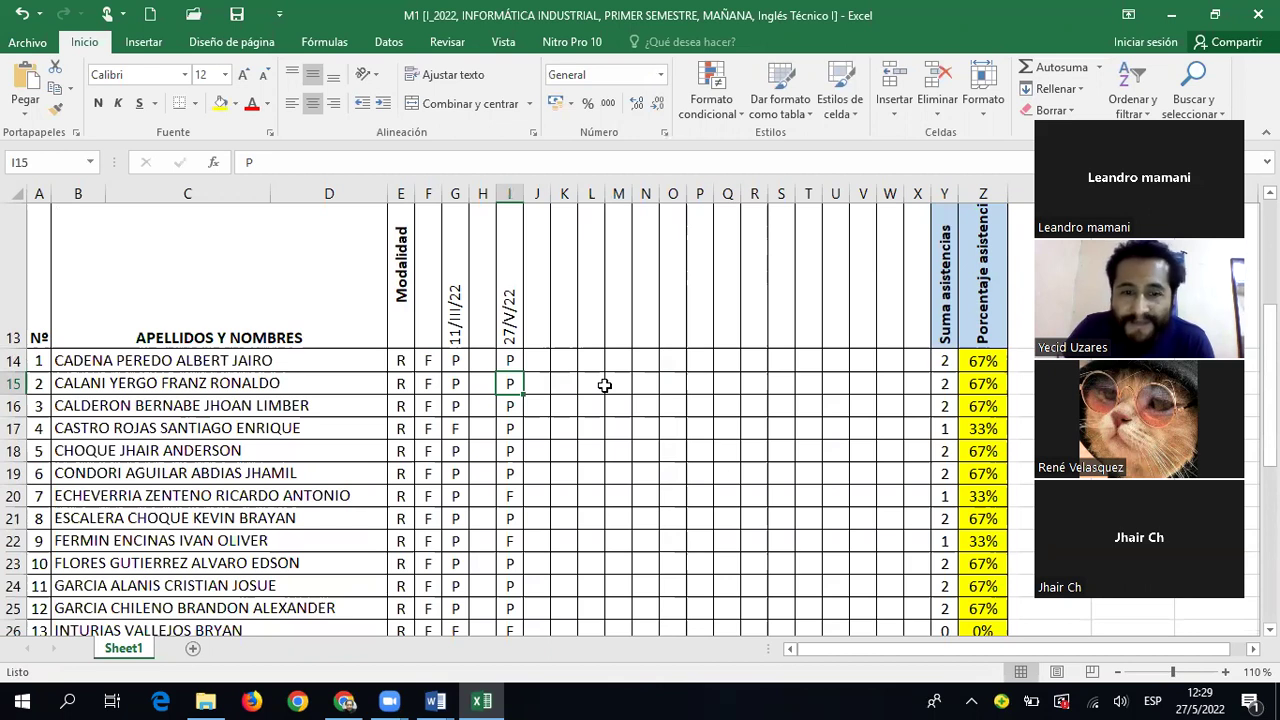
Return to the attendance sheet's date header area and save the workbook
scroll(604, 385, "down", 1)
scroll(604, 385, "up", 3)
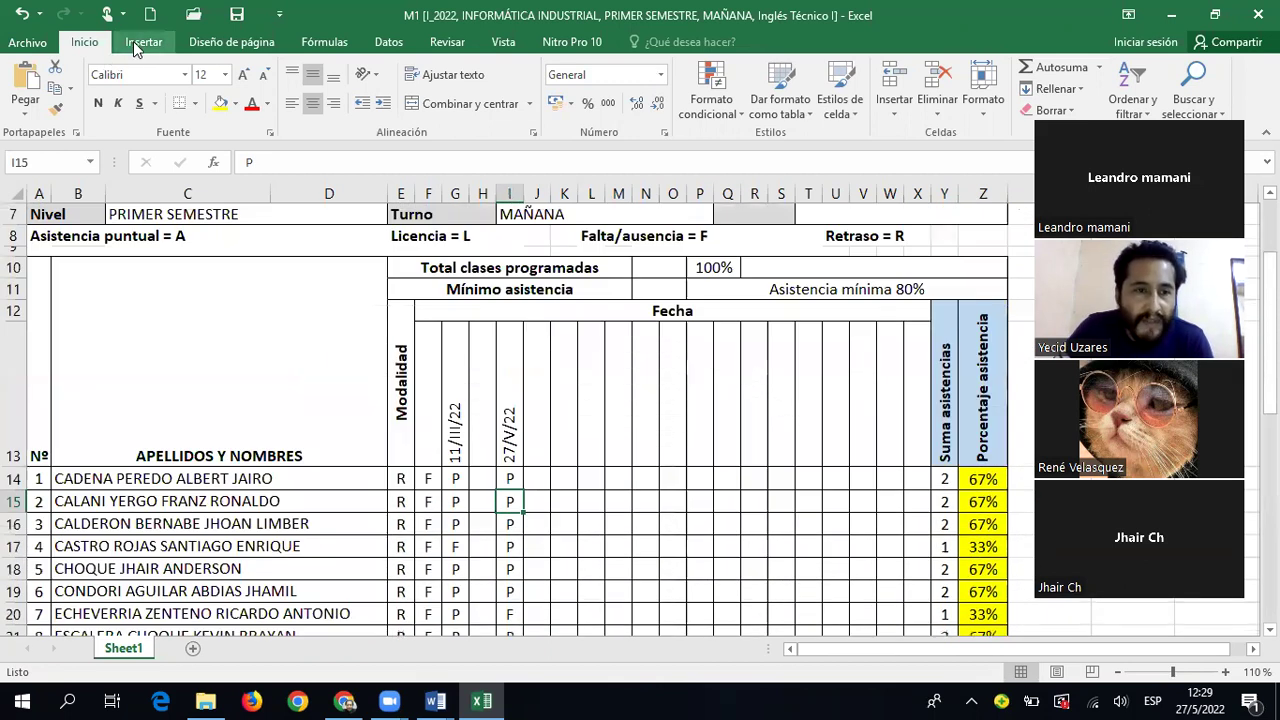
key("ctrl+s")
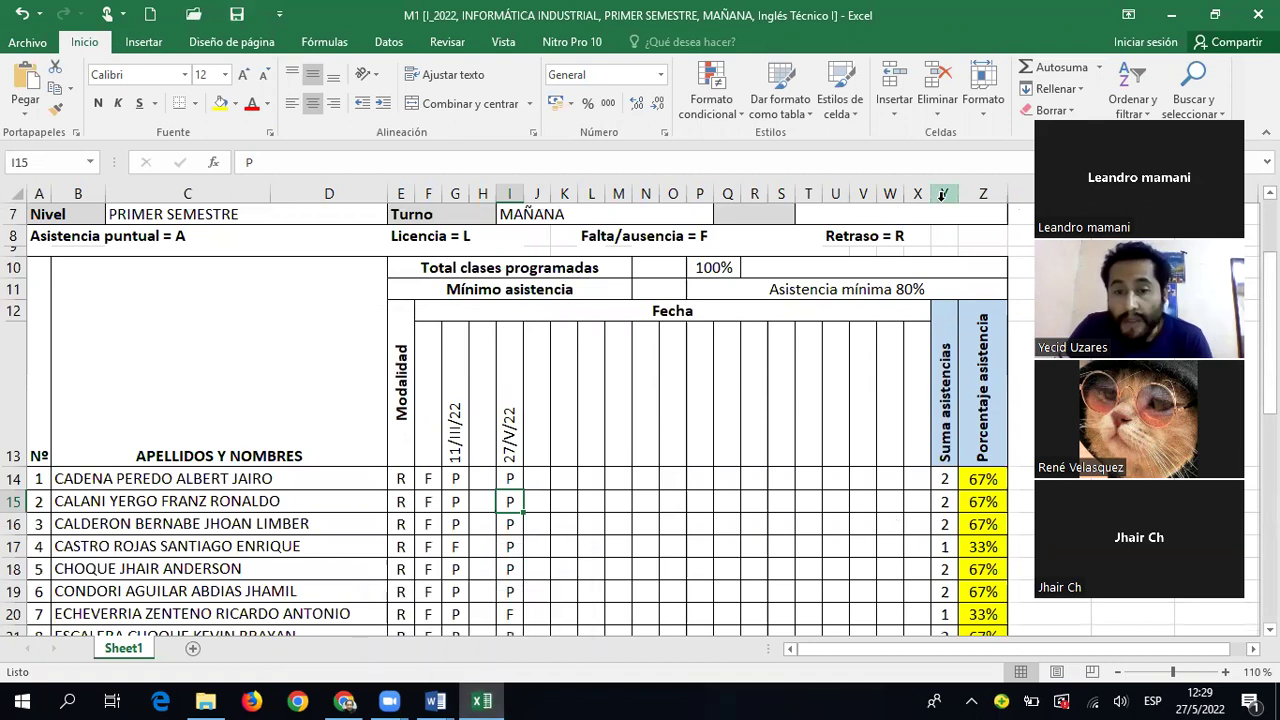
Switch to the Devices read document in Word and show the beginning of its "Tablet to read" text
mouse_move(437, 700)
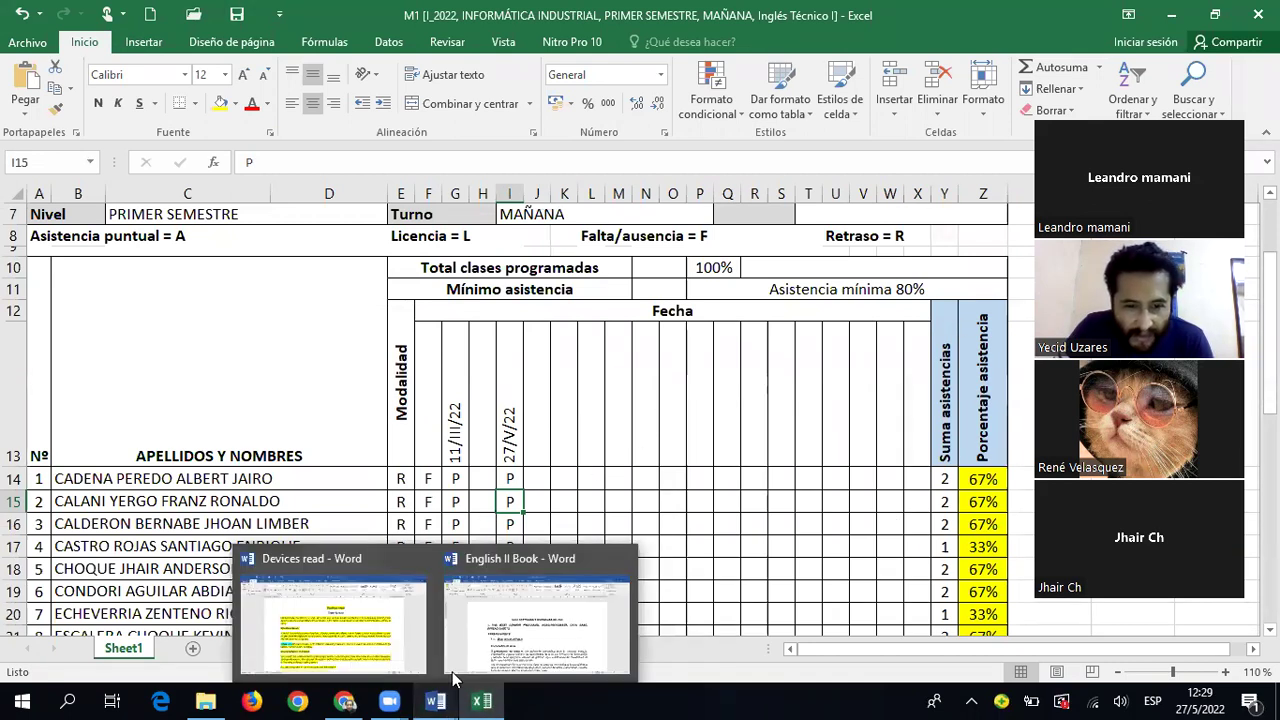
left_click(380, 628)
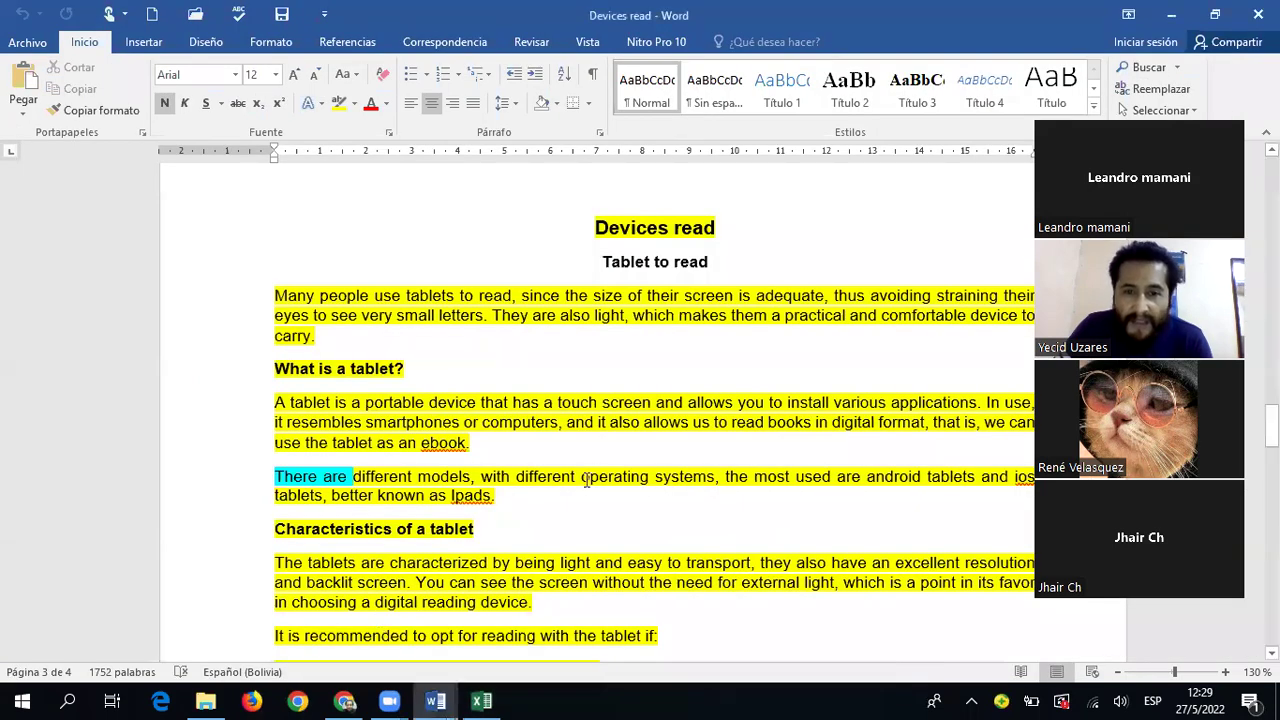
scroll(598, 474, "up", 2)
scroll(598, 474, "down", 1)
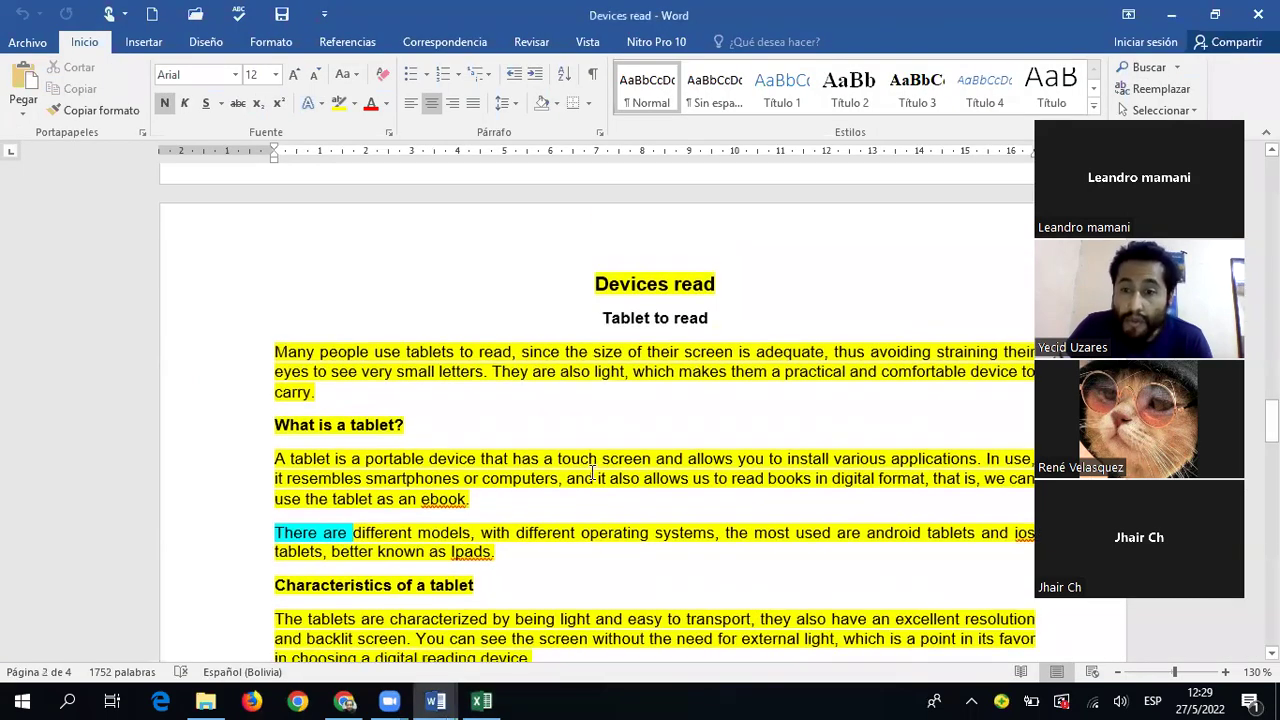
Switch to File Explorer and navigate from the Lista de asistencia folder to the I-2022 folder within Planes Globales Yes ; )
left_click(207, 700)
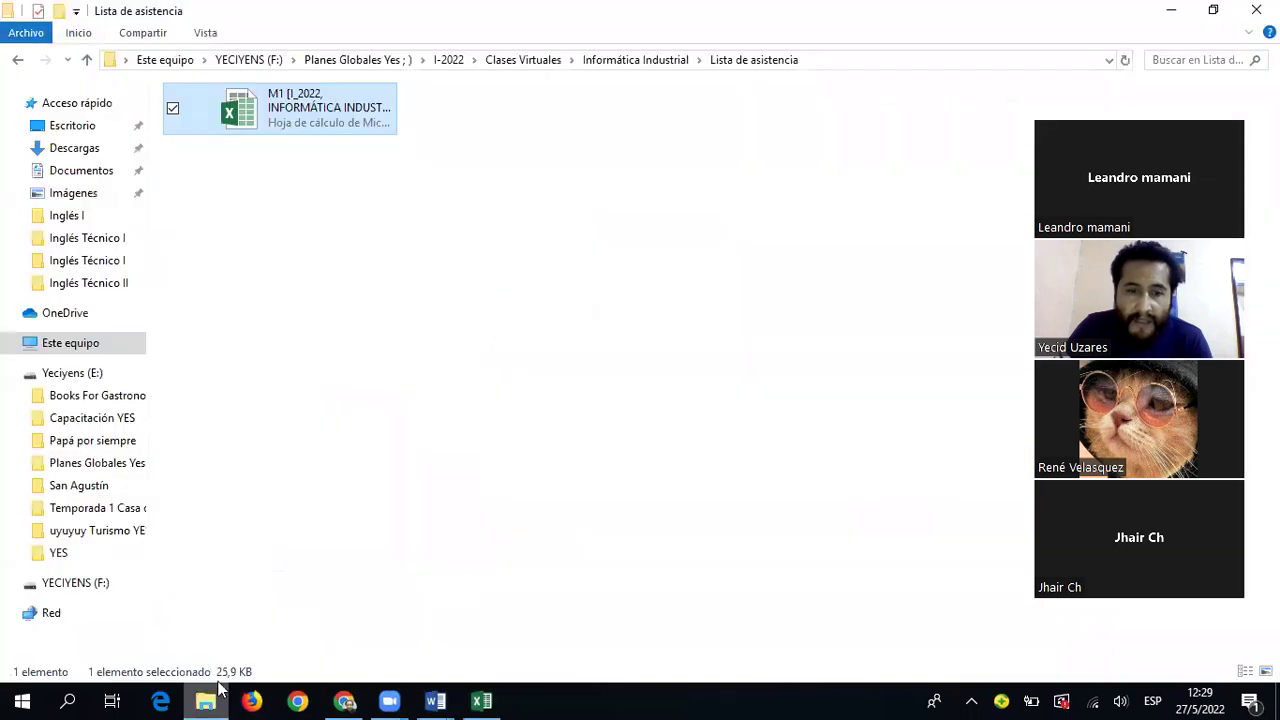
left_click(17, 60)
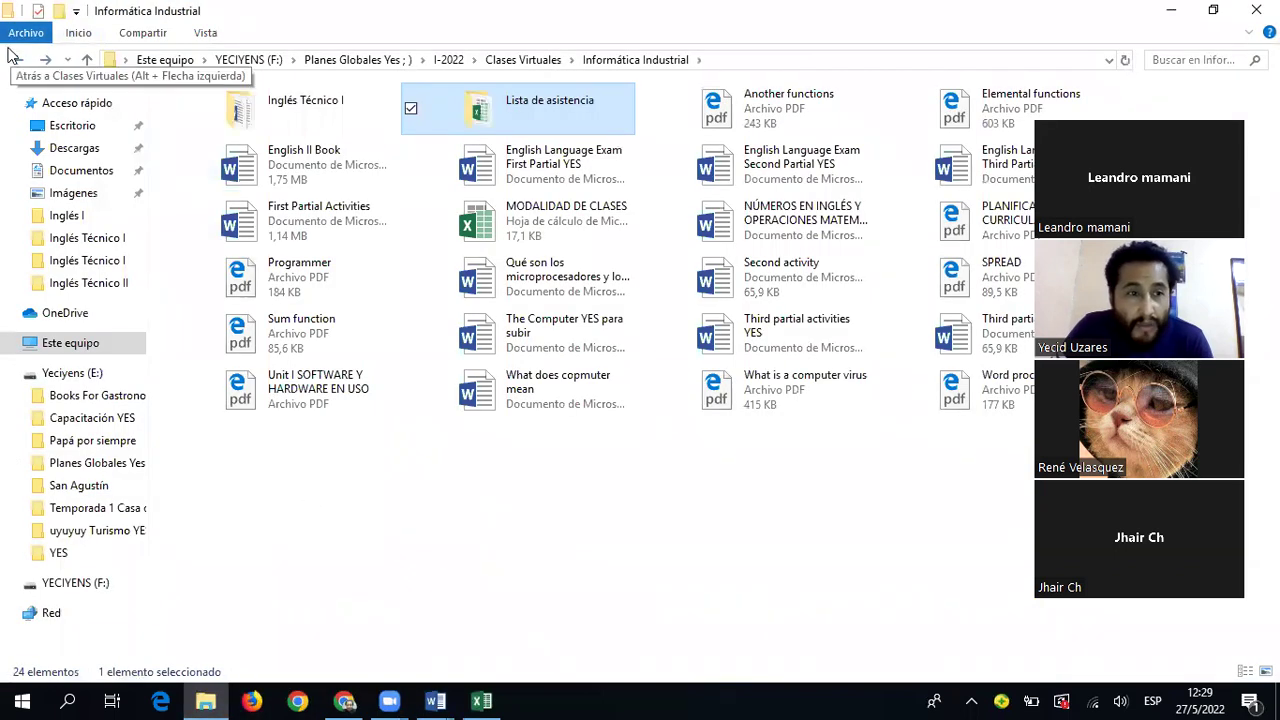
left_click(17, 60)
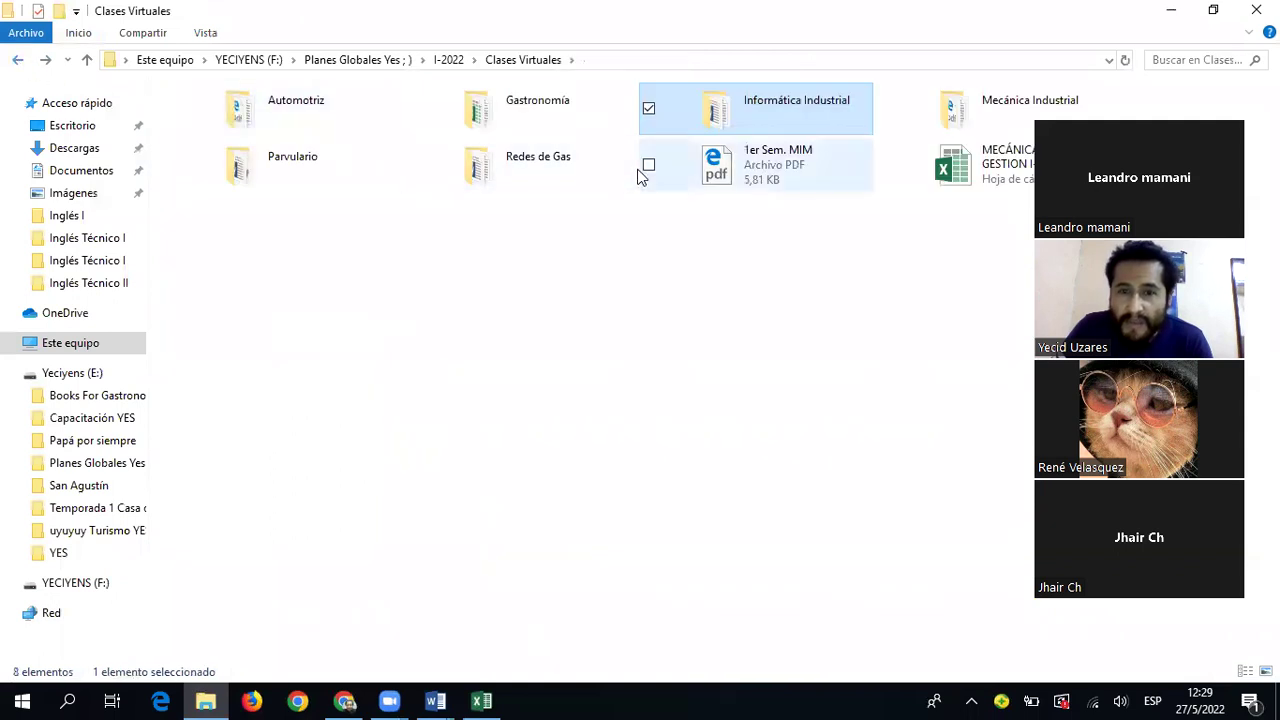
left_click(17, 62)
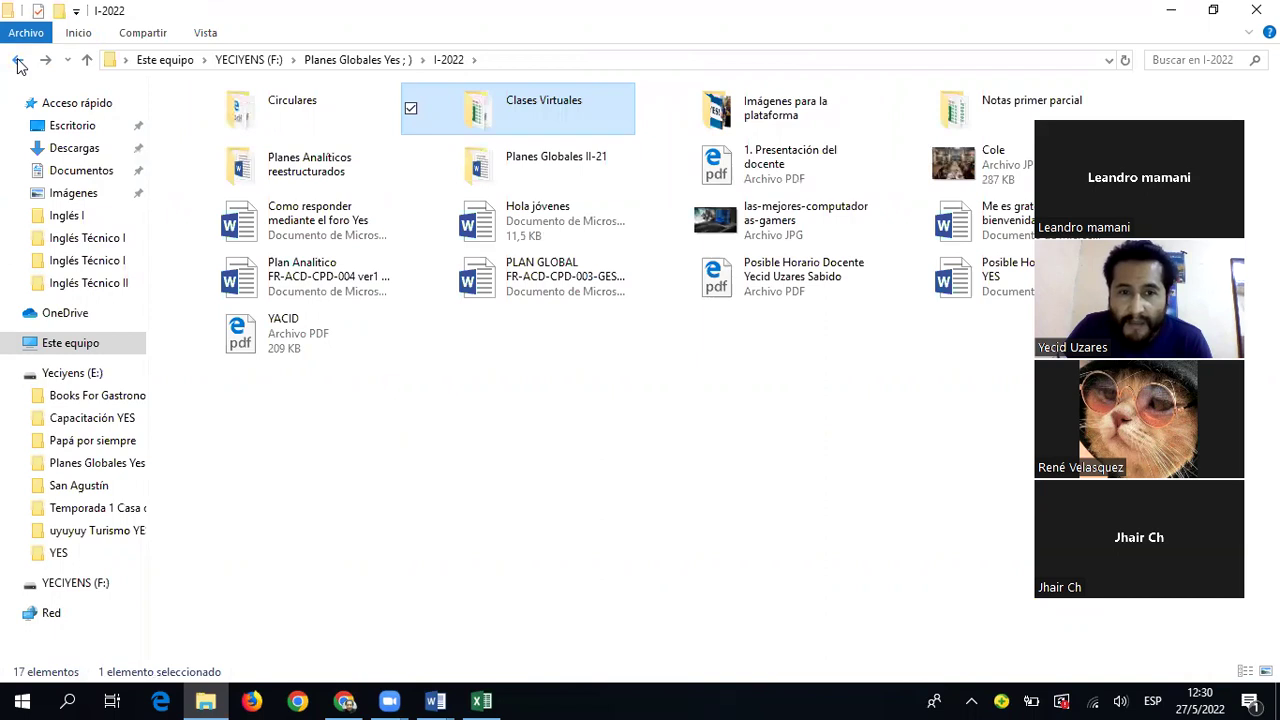
left_click(19, 62)
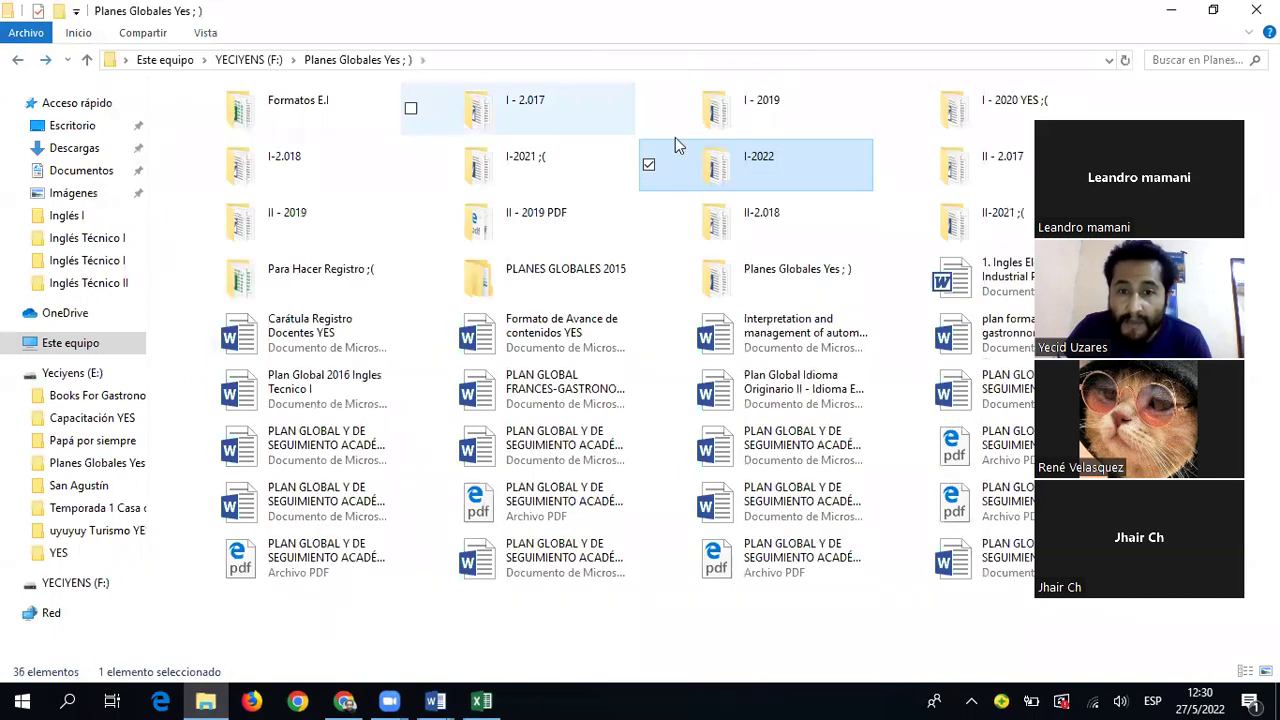
double_click(847, 163)
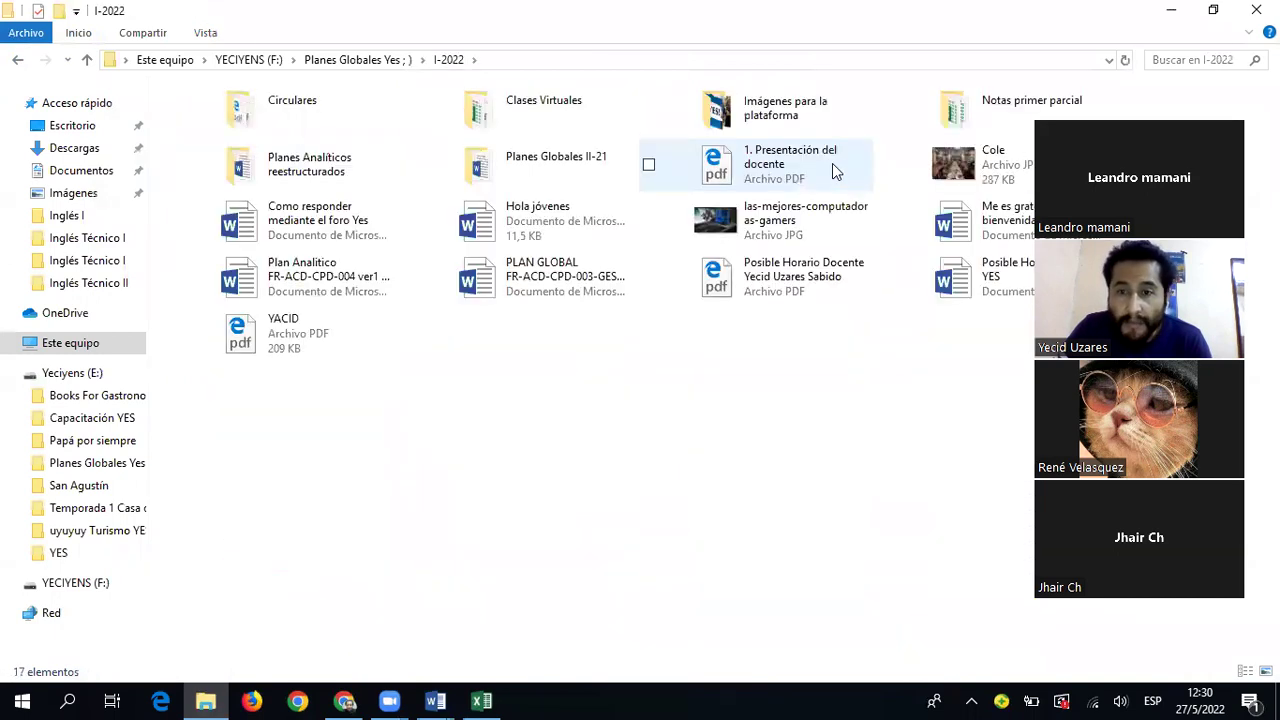
Open the Plan Analitico FR-ACD-CPD-004 Word document from Planes Analíticos reestructurados, Informática Industrial, I-2022
double_click(381, 178)
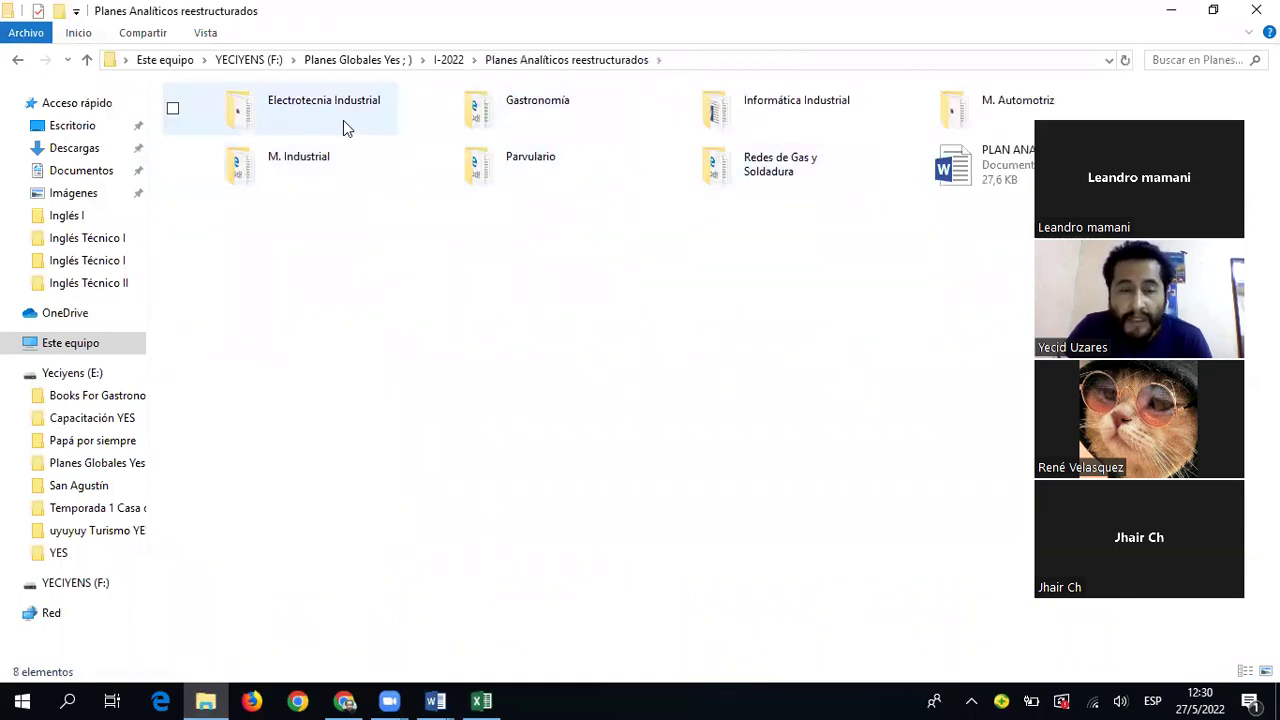
double_click(791, 105)
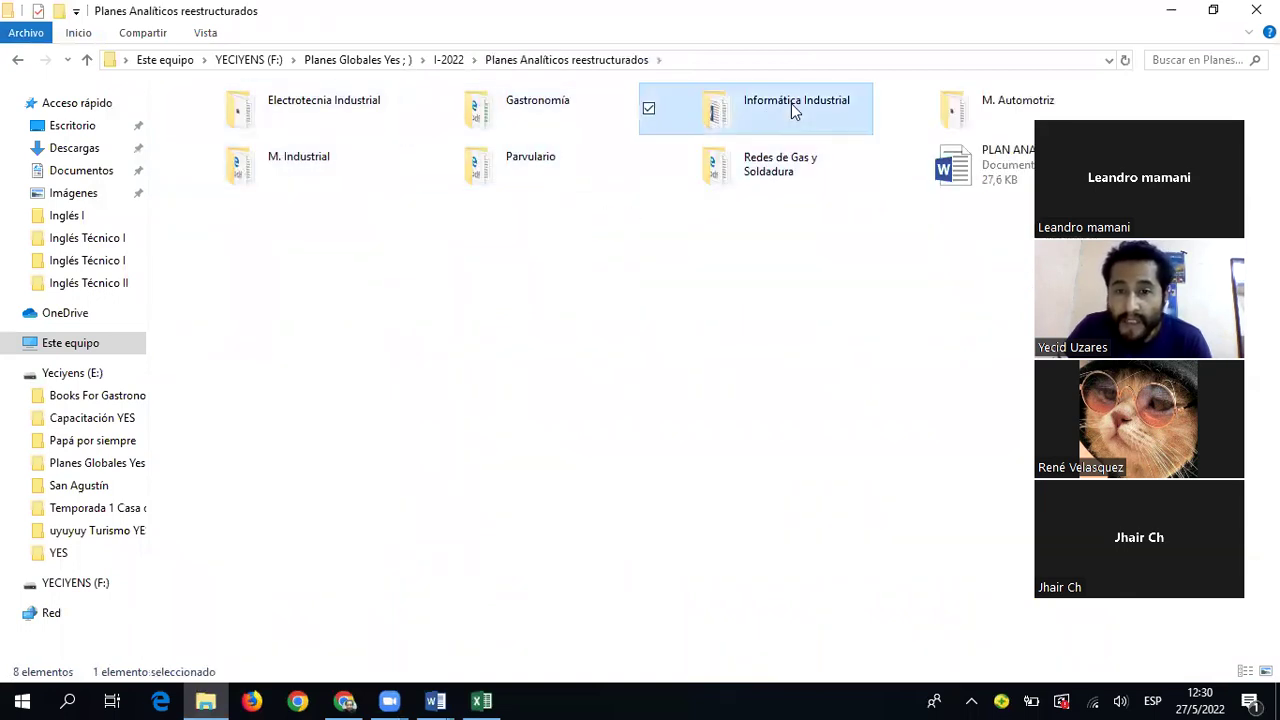
double_click(350, 118)
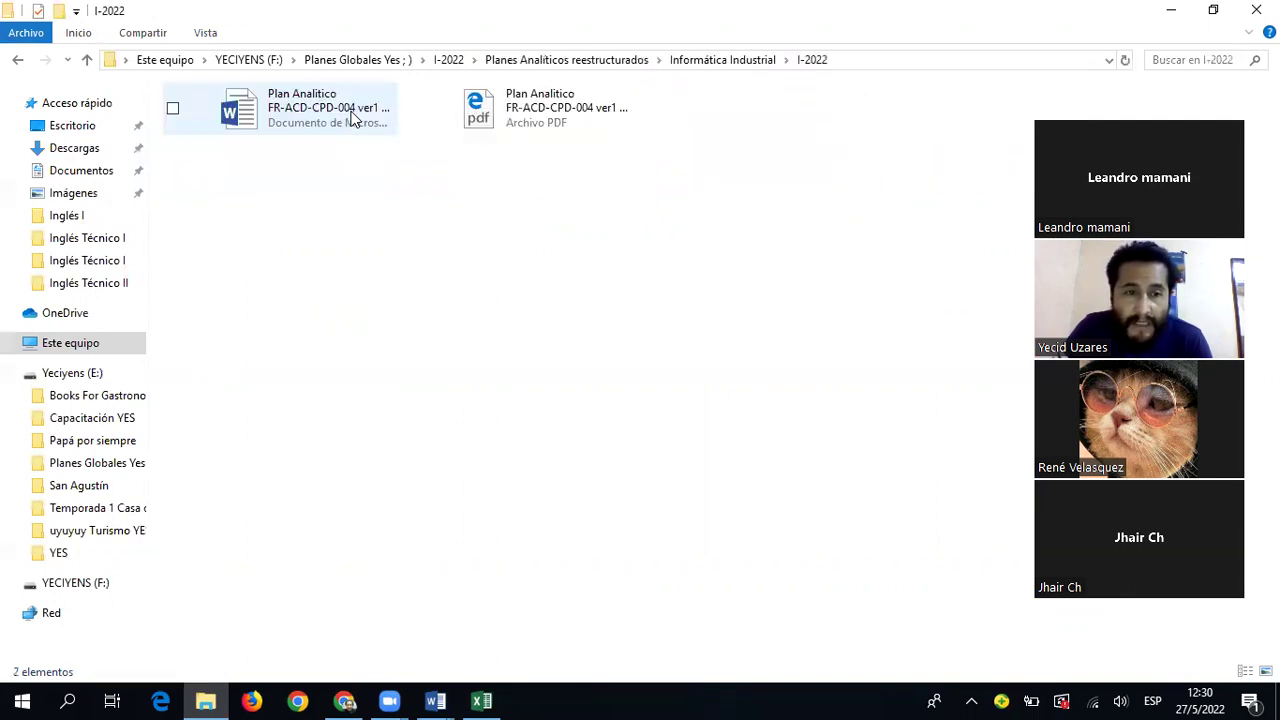
left_click(341, 116)
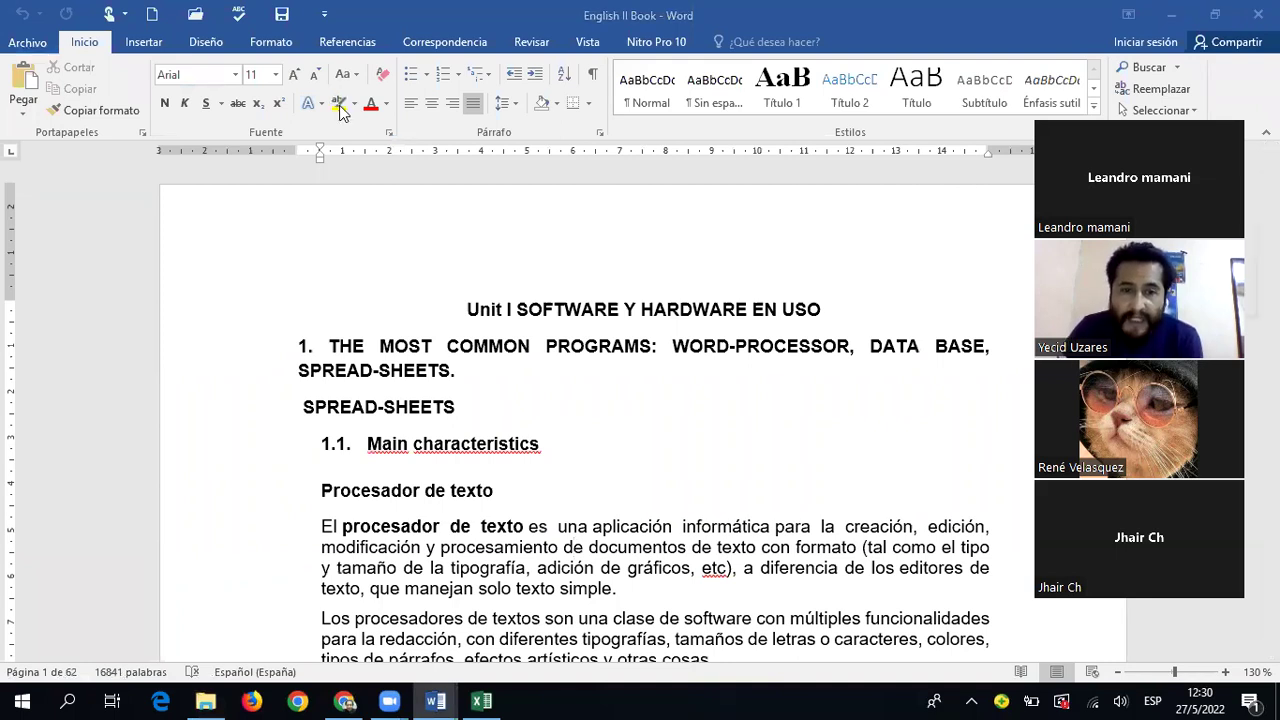
Review the Inglés Técnico I analytical plan from its list of base thematic units through the contents of unit 6
scroll(594, 374, "down", 4)
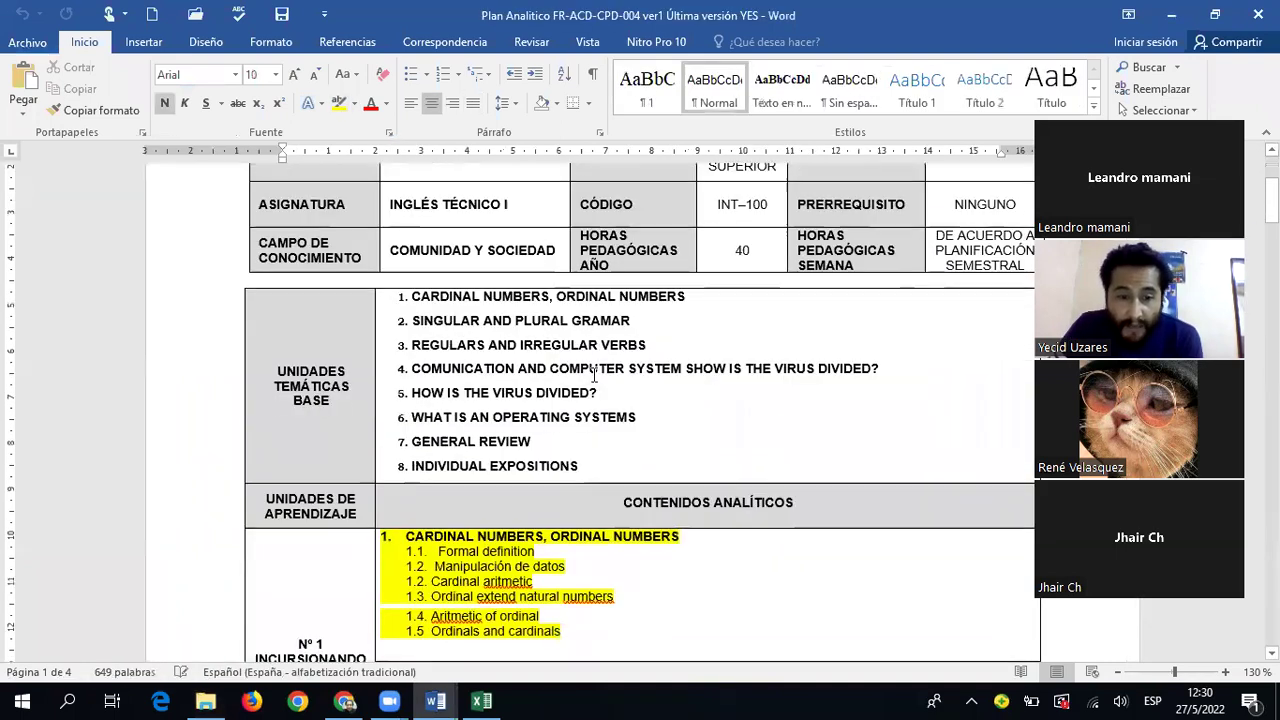
scroll(594, 374, "down", 5)
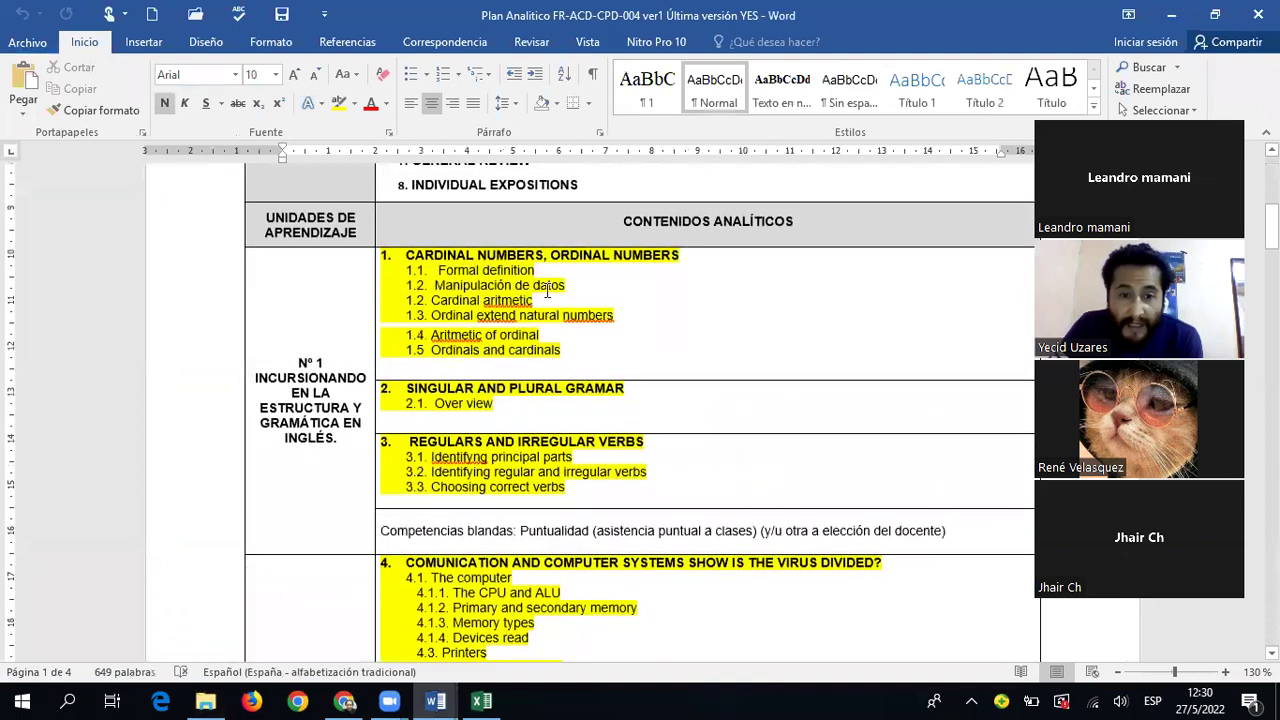
scroll(548, 300, "down", 1)
scroll(549, 313, "down", 1)
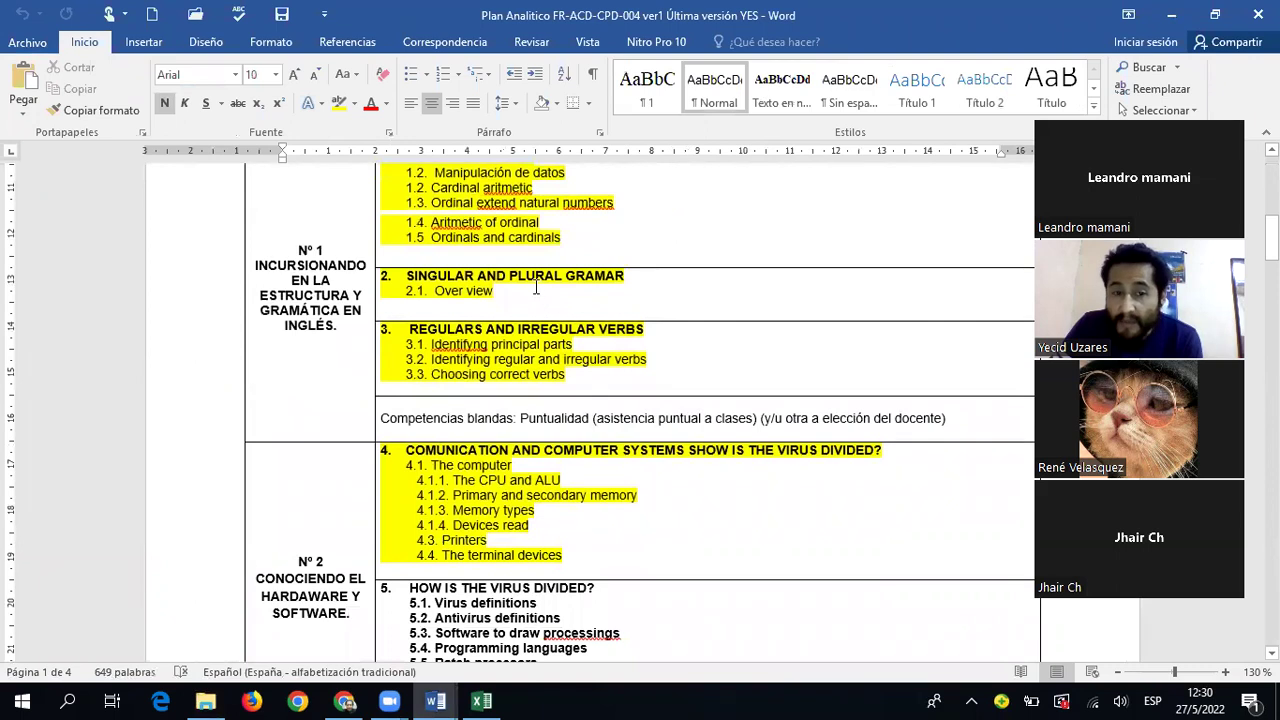
scroll(536, 283, "down", 2)
scroll(536, 283, "up", 1)
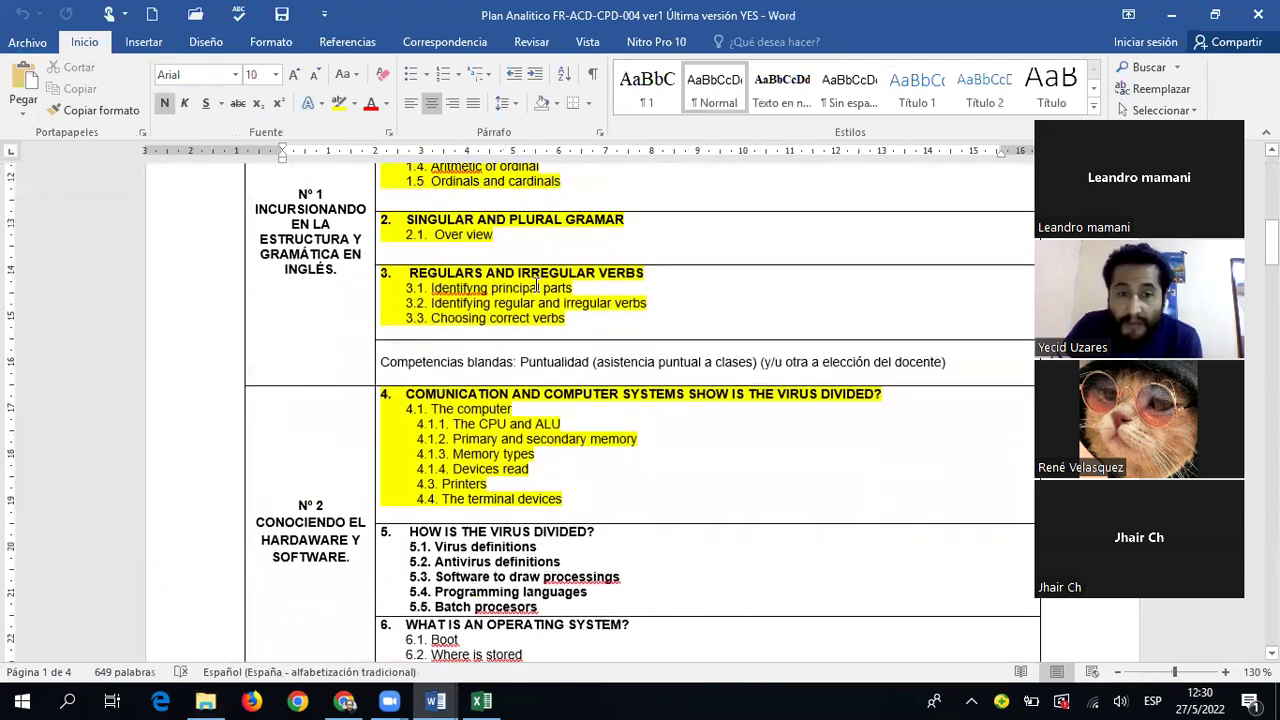
scroll(540, 288, "down", 2)
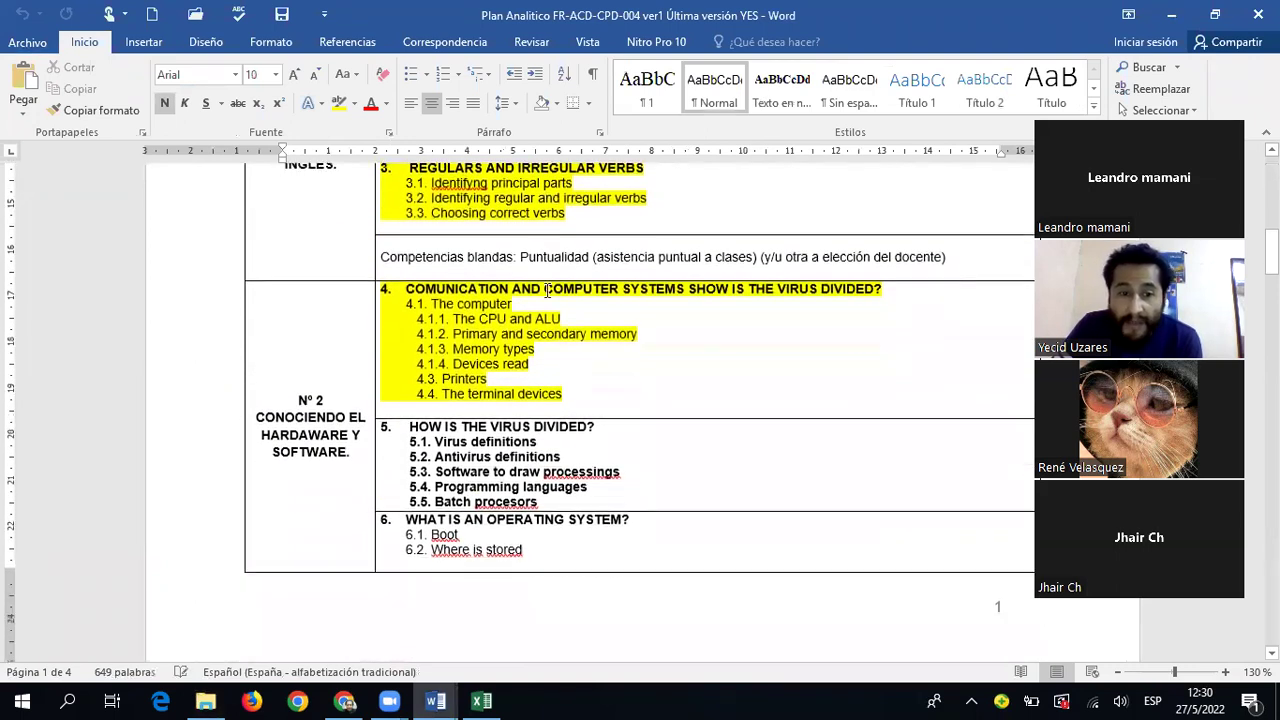
scroll(560, 318, "down", 1)
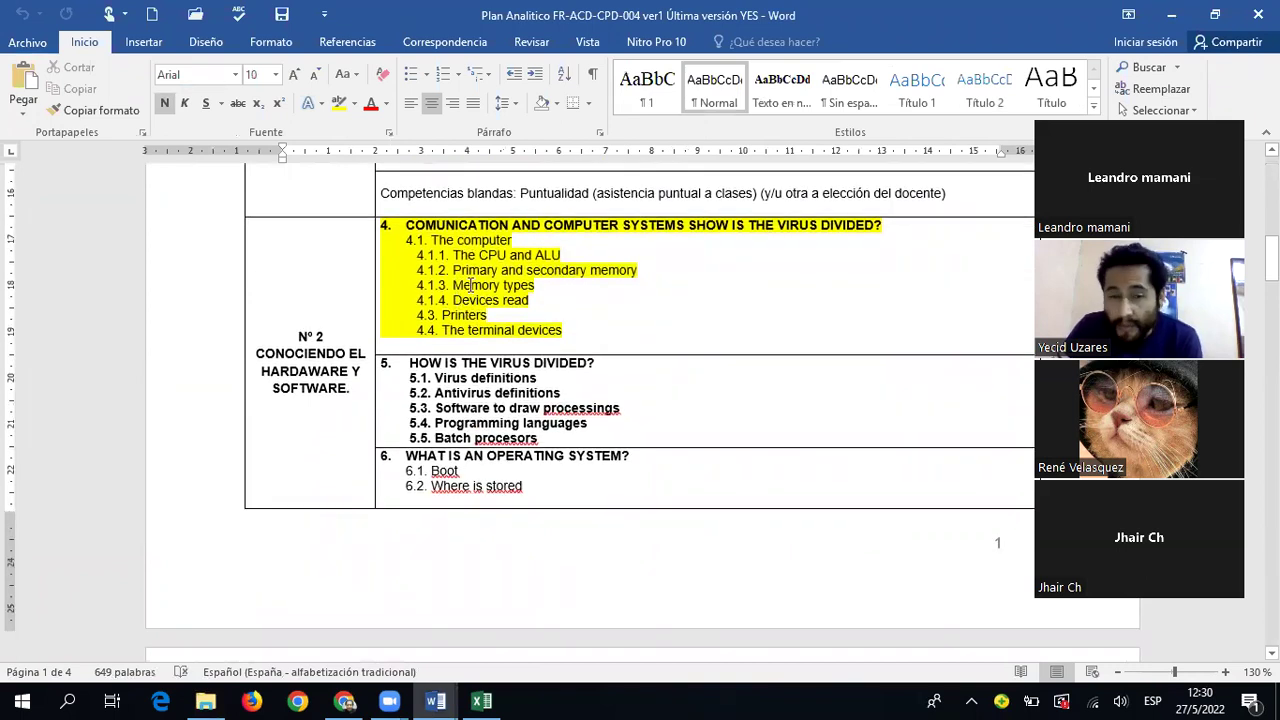
Point out the computer topics under content 4 and select the text "Devices read" in topic 4.1.4
left_click(453, 255)
scroll(491, 285, "down", 1)
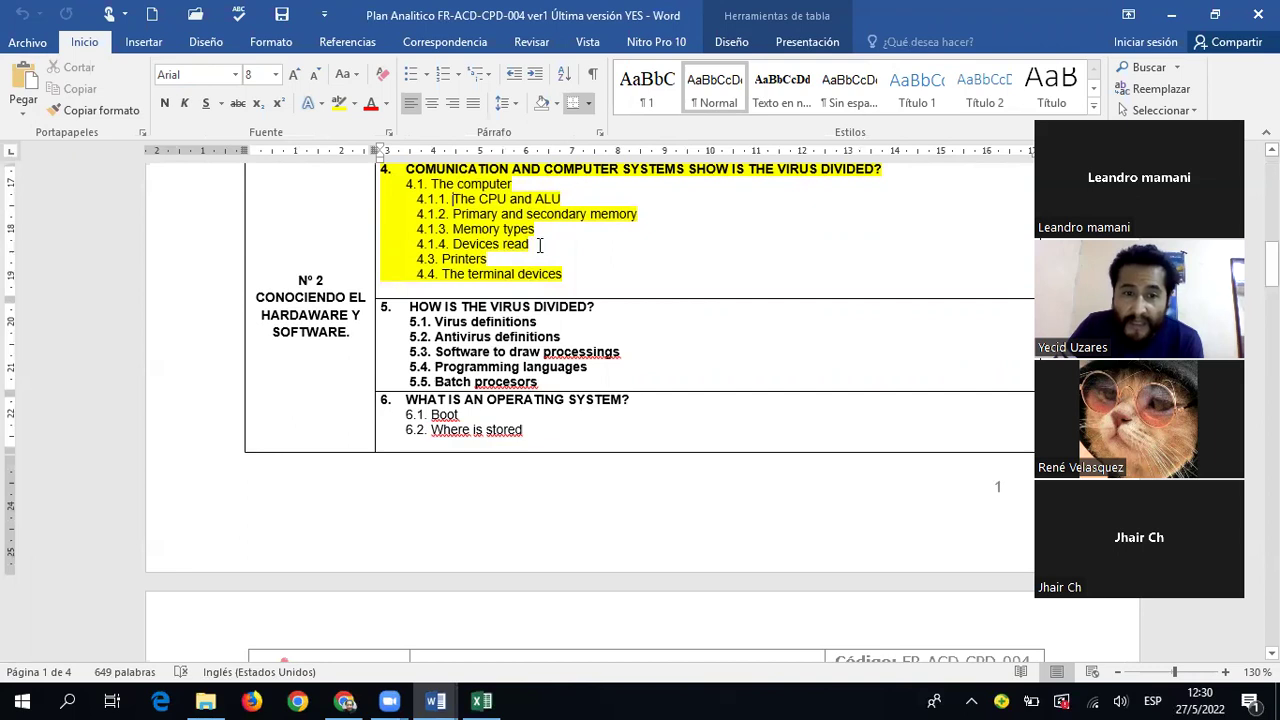
triple_click(453, 245)
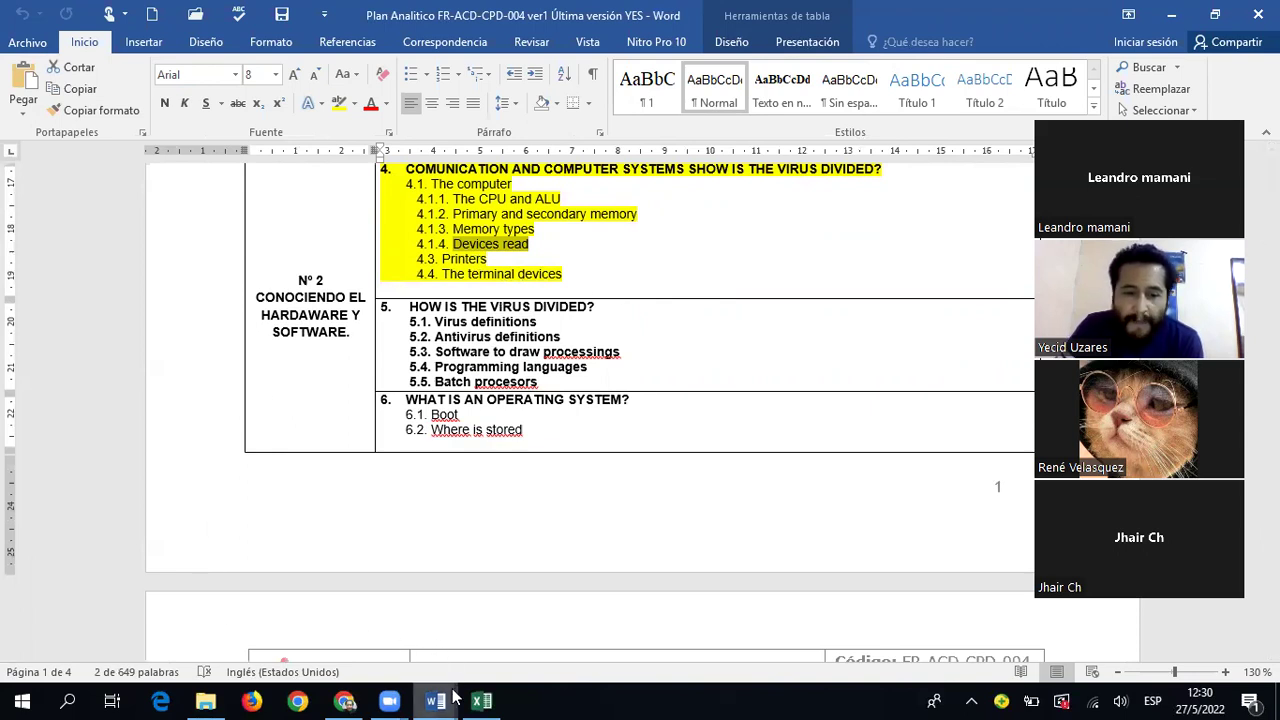
Return to the Devices read document and show the "Tablet to read" text down to the characteristics of a tablet
mouse_move(452, 697)
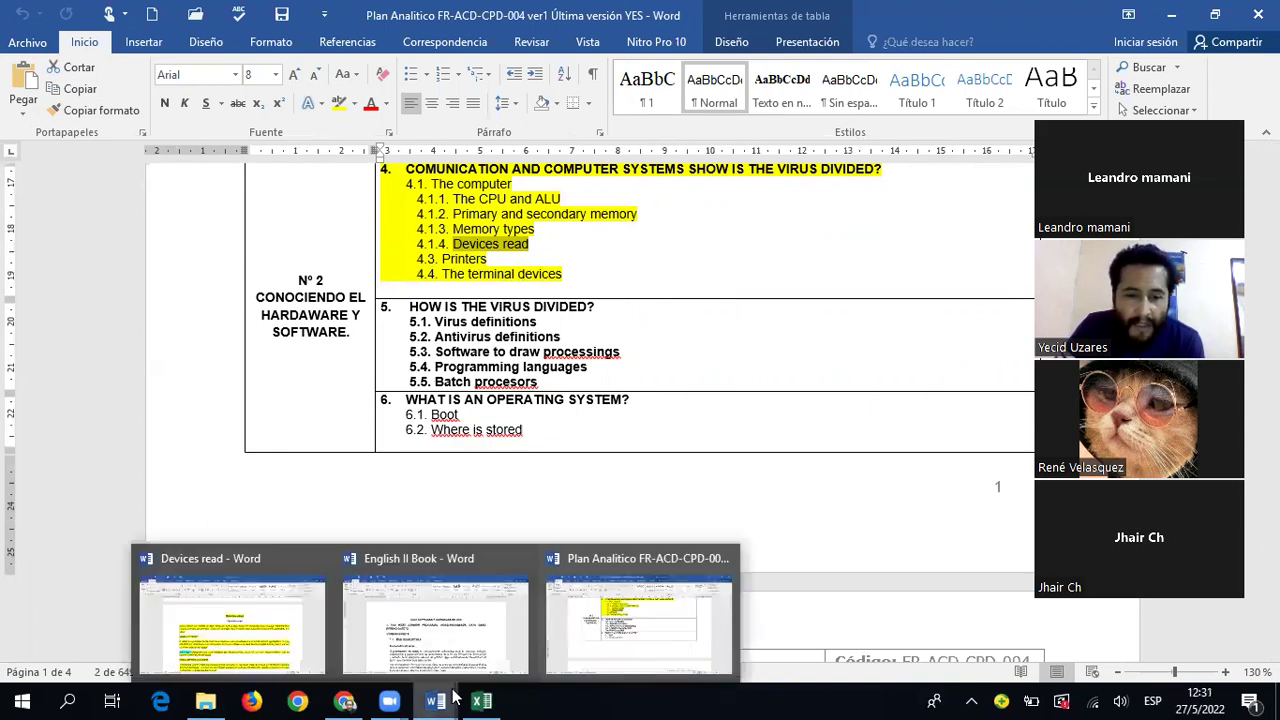
left_click(247, 604)
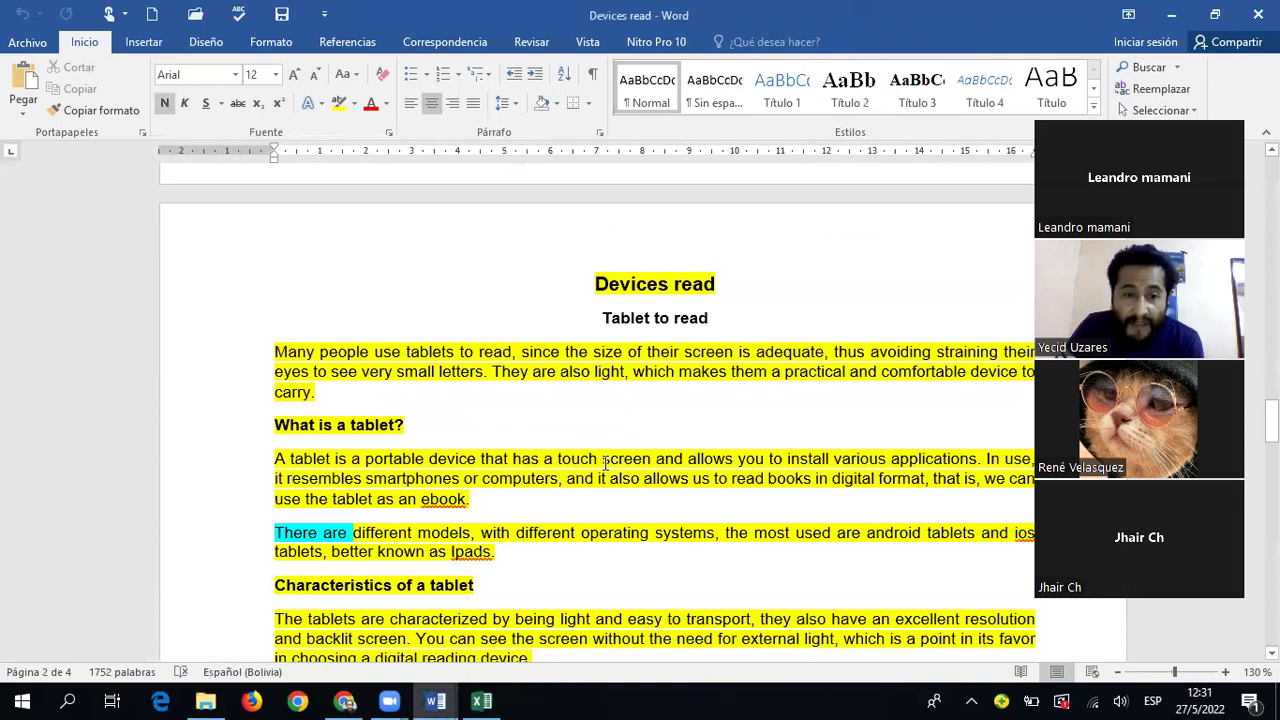
scroll(606, 458, "down", 1)
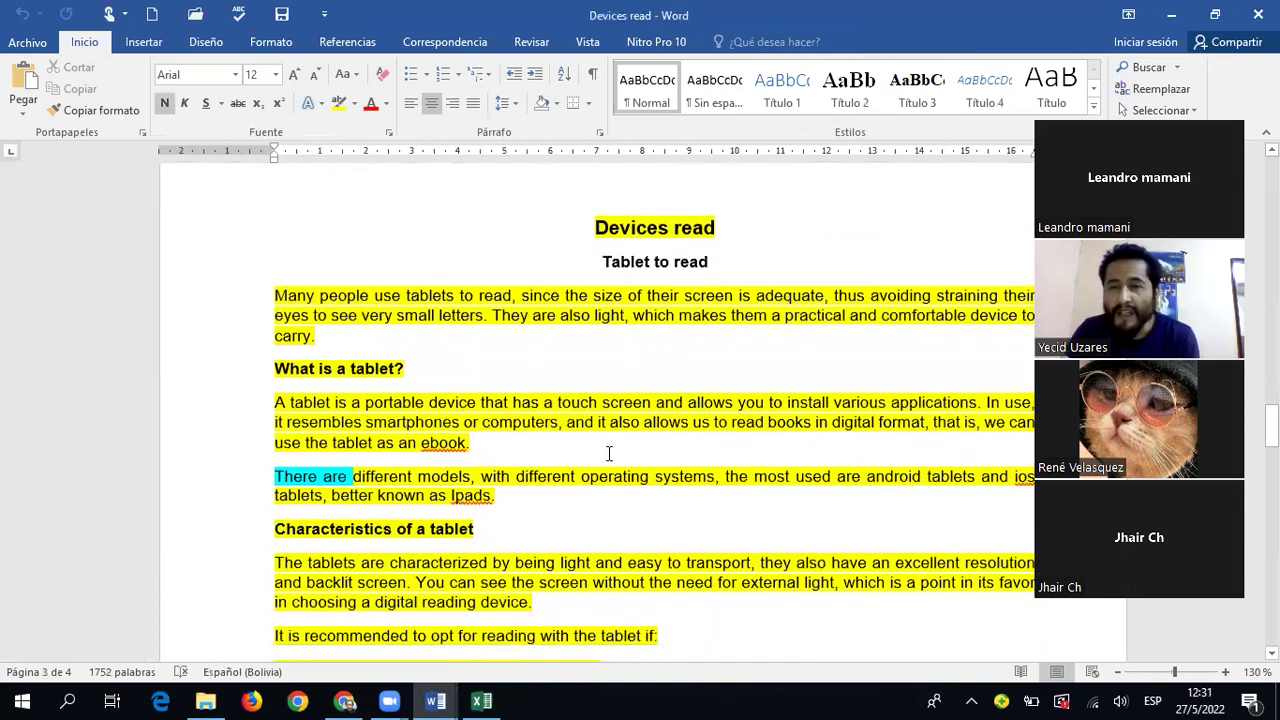